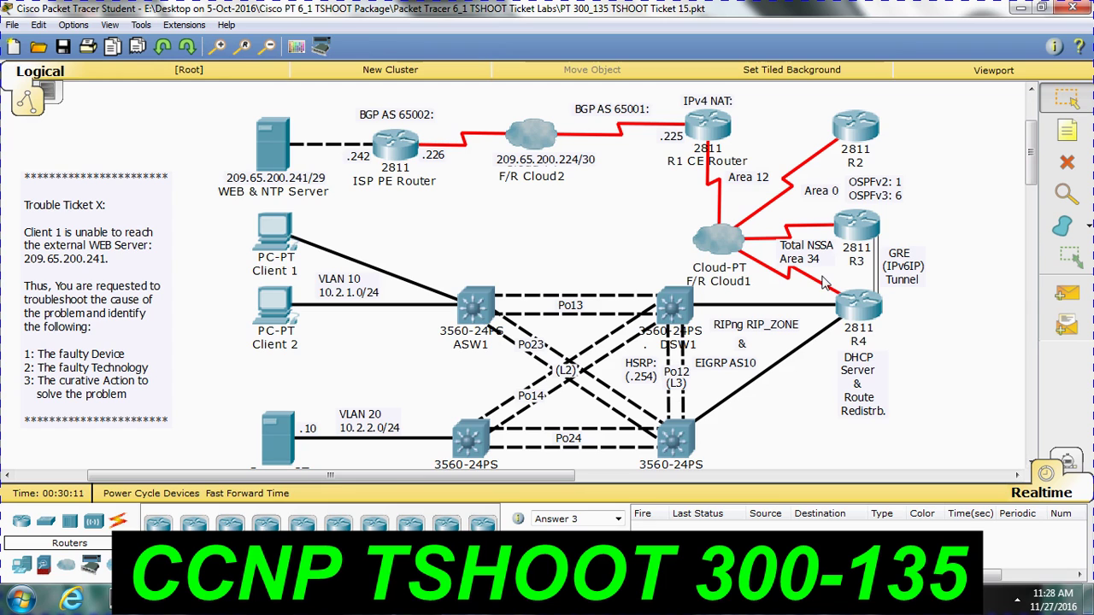
Ping the web server 209.65.200.241 from router R4's command line.
left_click(858, 309)
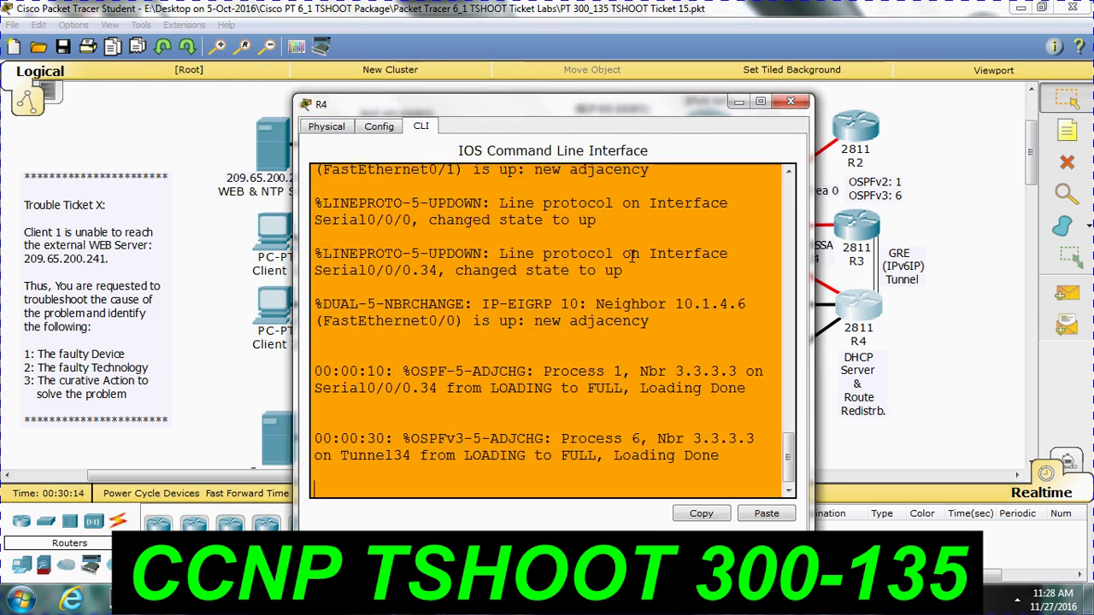
key("Return")
key("Return")
key("Return")
type("ping 209.65.200.241")
key("Return")
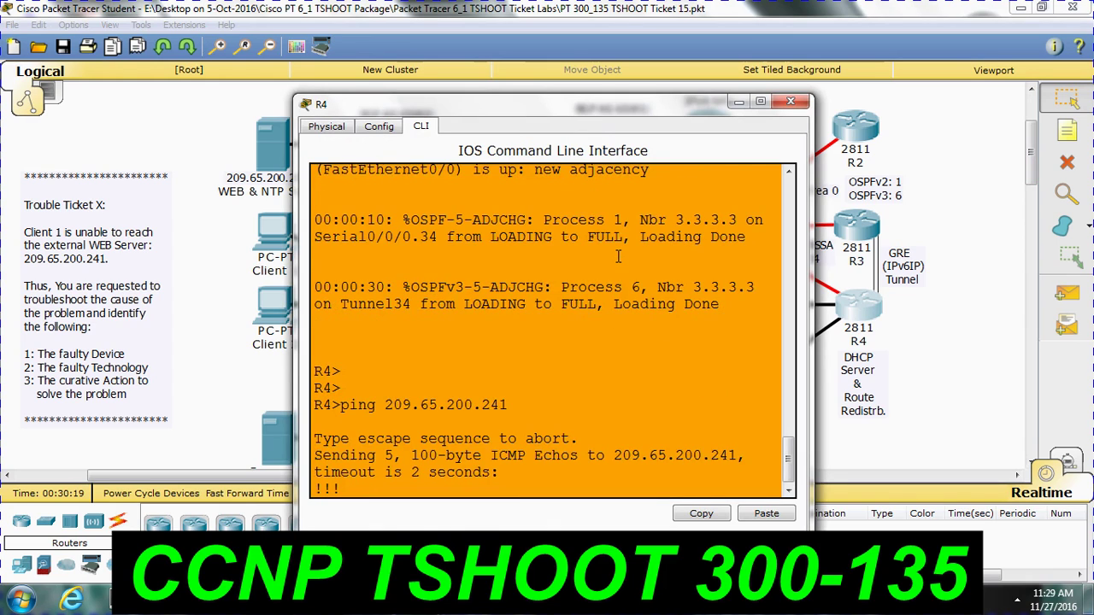
left_click(790, 102)
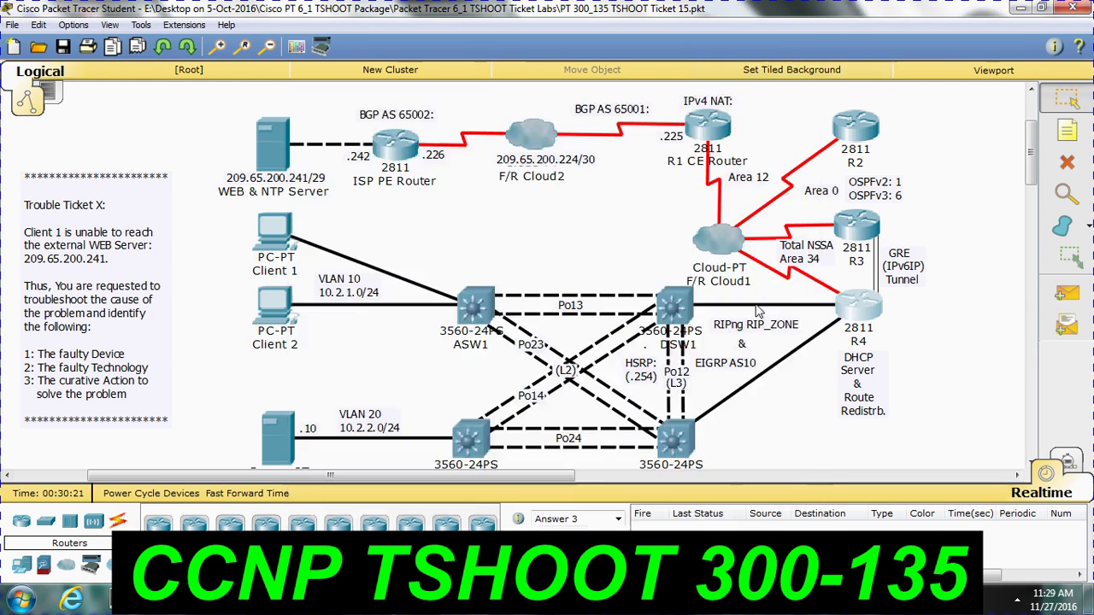
Ping the web server 209.65.200.241 from switch DSW1's command line.
left_click(674, 305)
left_click(421, 125)
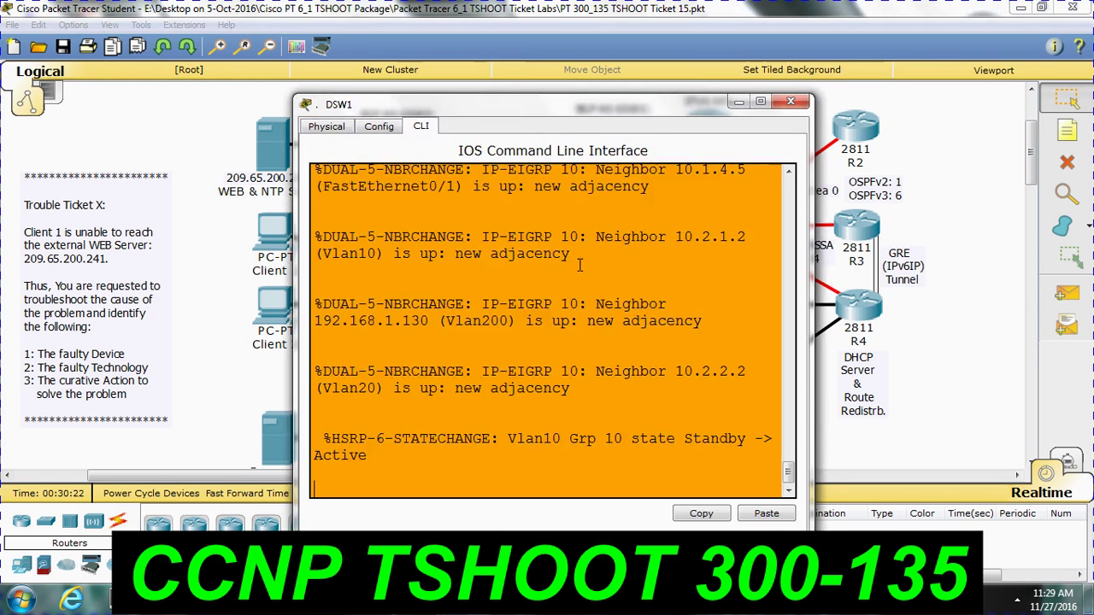
key("Return")
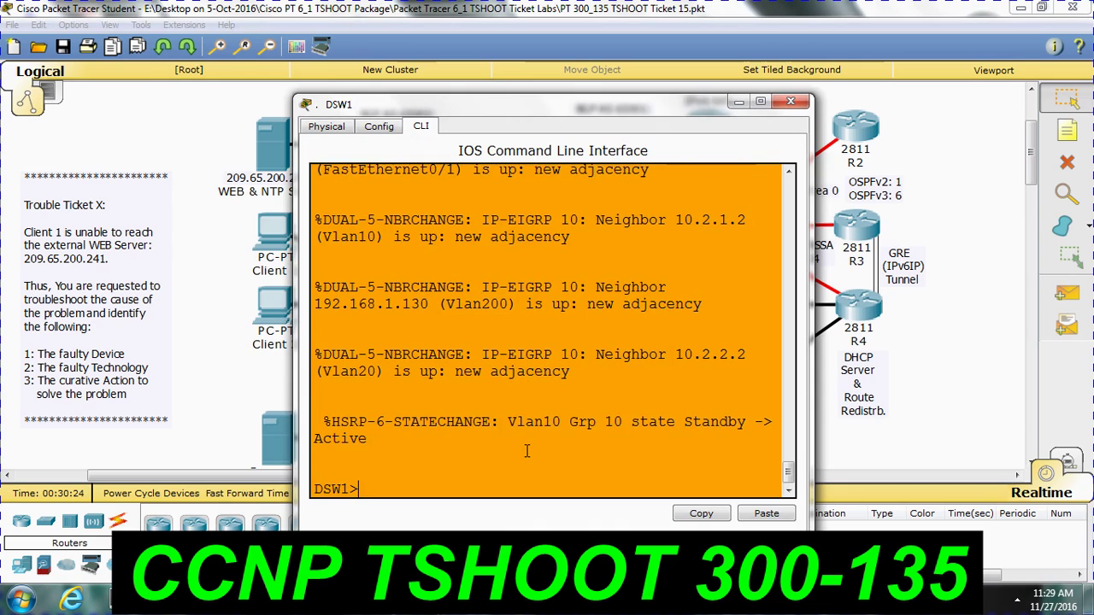
type("ping 209.")
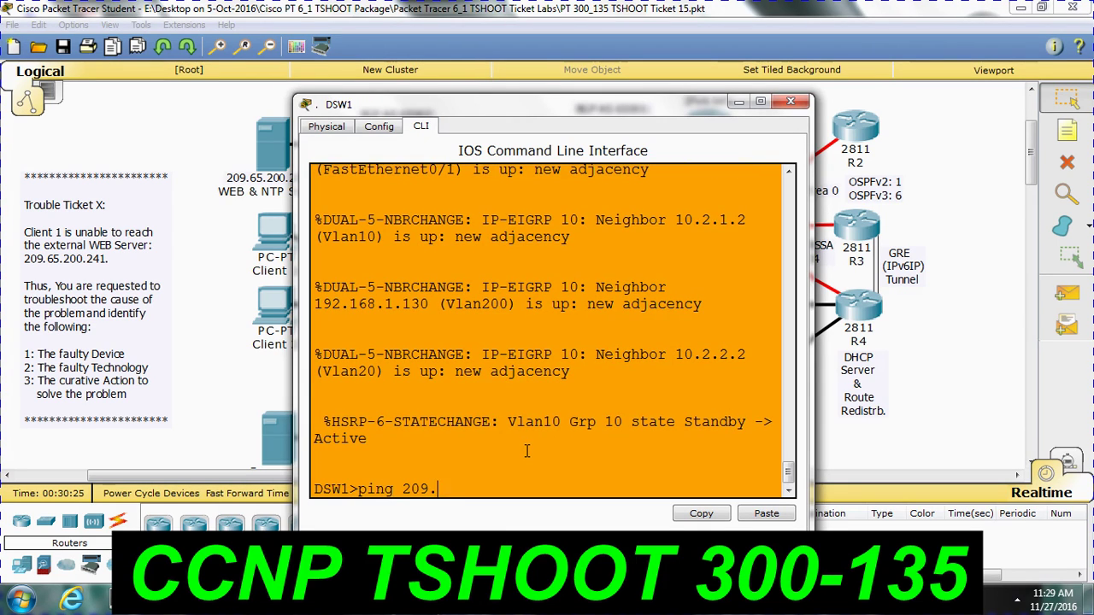
type("65.200.241")
key("Return")
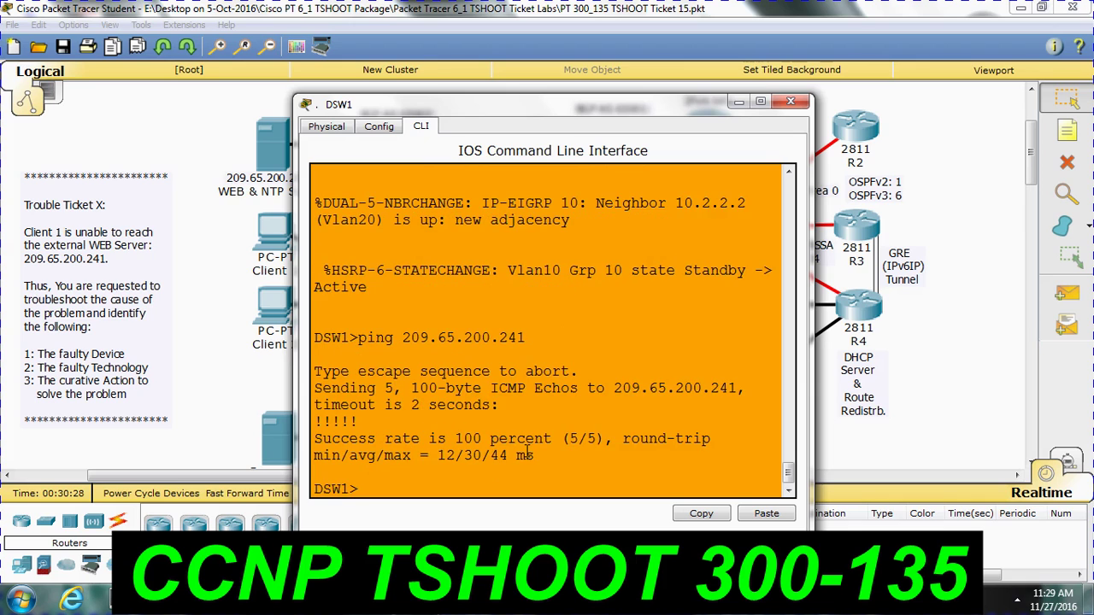
left_click(790, 101)
Ping the web server 209.65.200.241 from switch ASW1's command line.
left_click(475, 305)
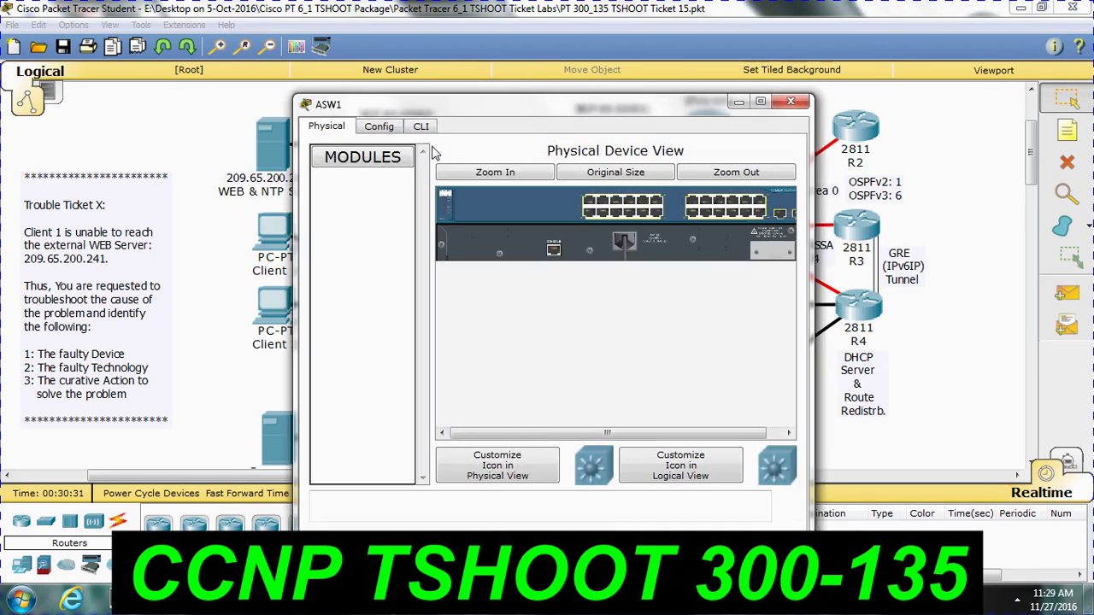
left_click(420, 125)
key("Return")
key("Return")
key("Return")
type("ping 209.6")
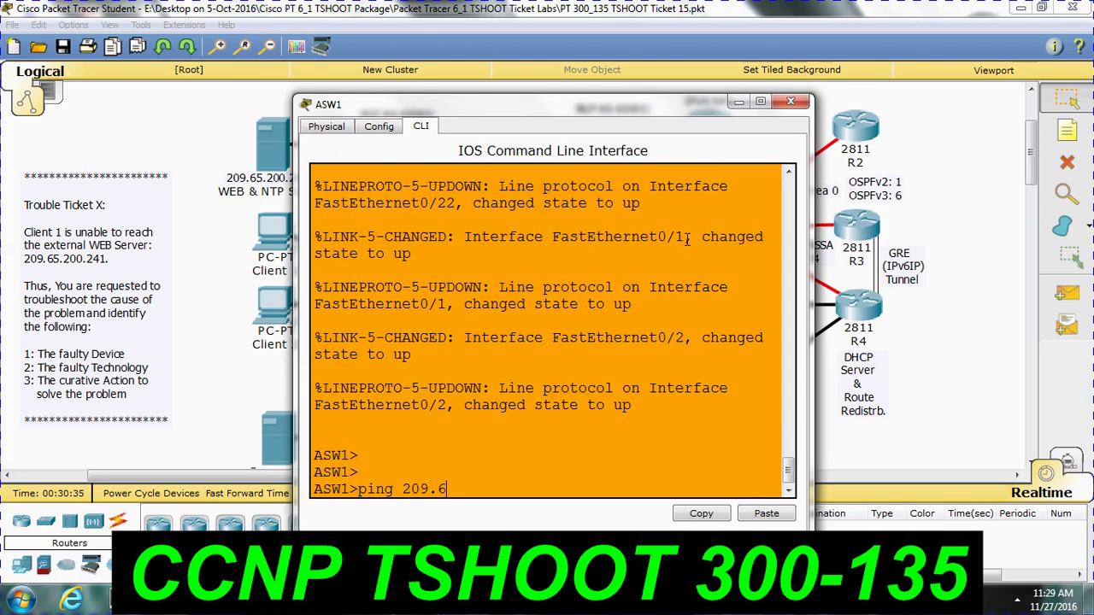
type("5.200.241")
key("Return")
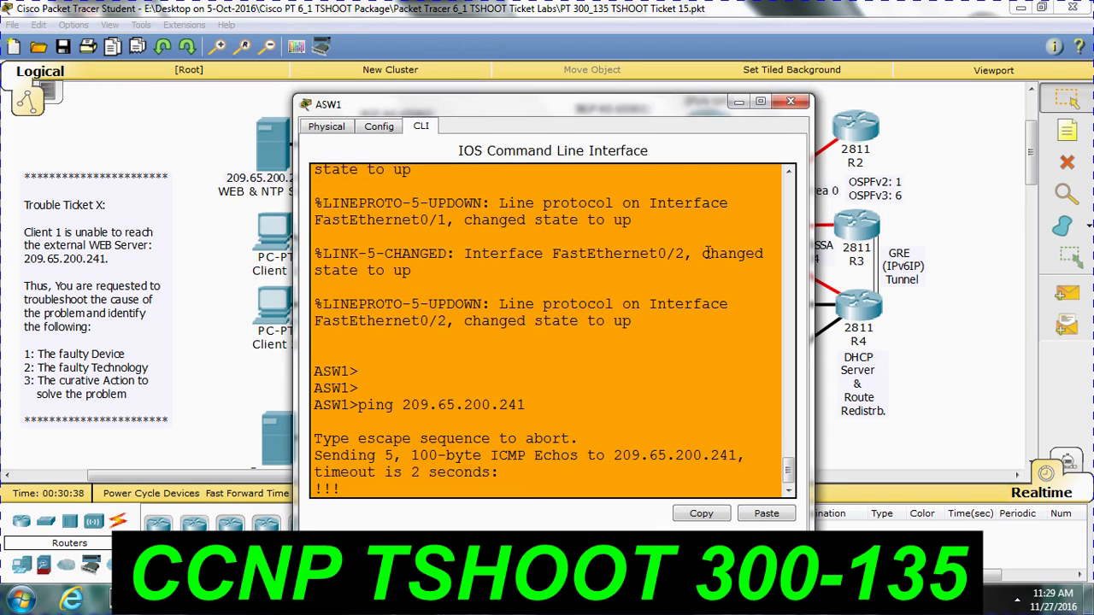
left_click(1017, 601)
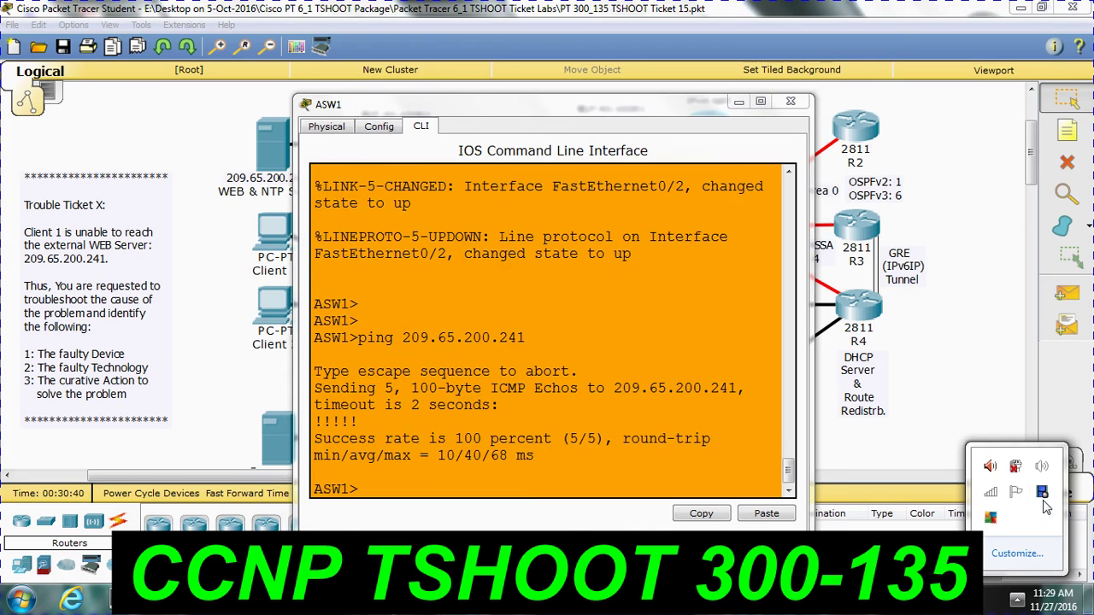
left_click(1042, 494)
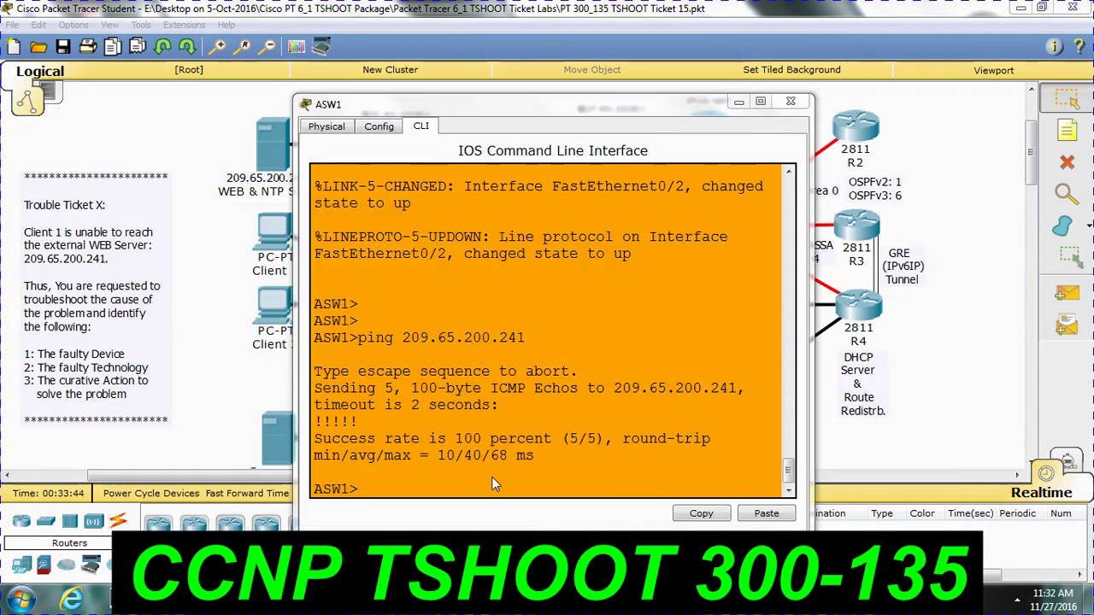
left_click(532, 382)
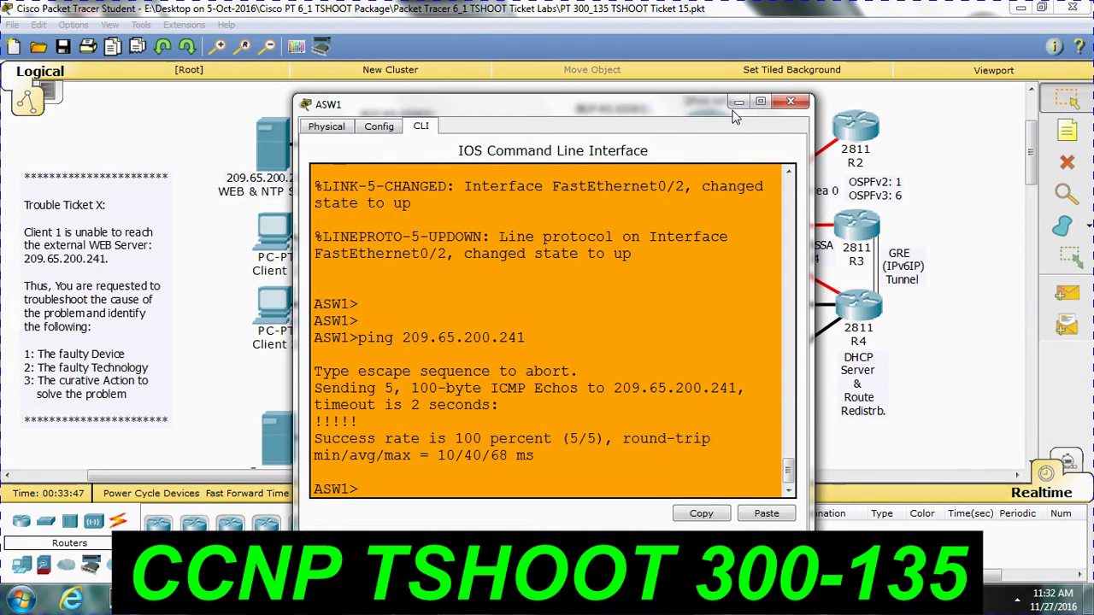
Close the ASW1 window and check Client 1's IP configuration.
left_click(791, 102)
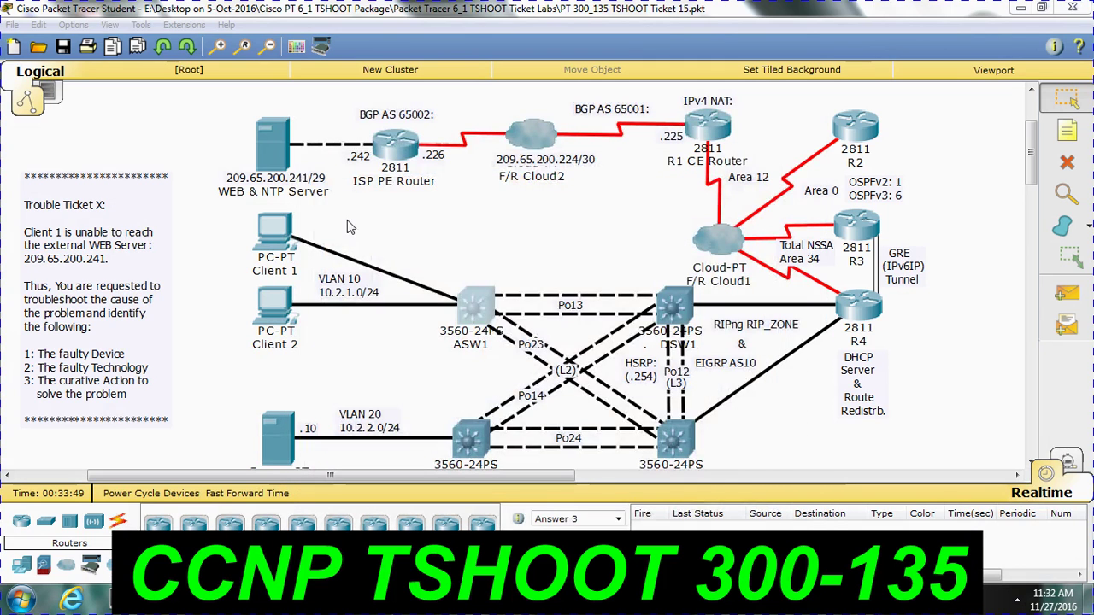
left_click(287, 242)
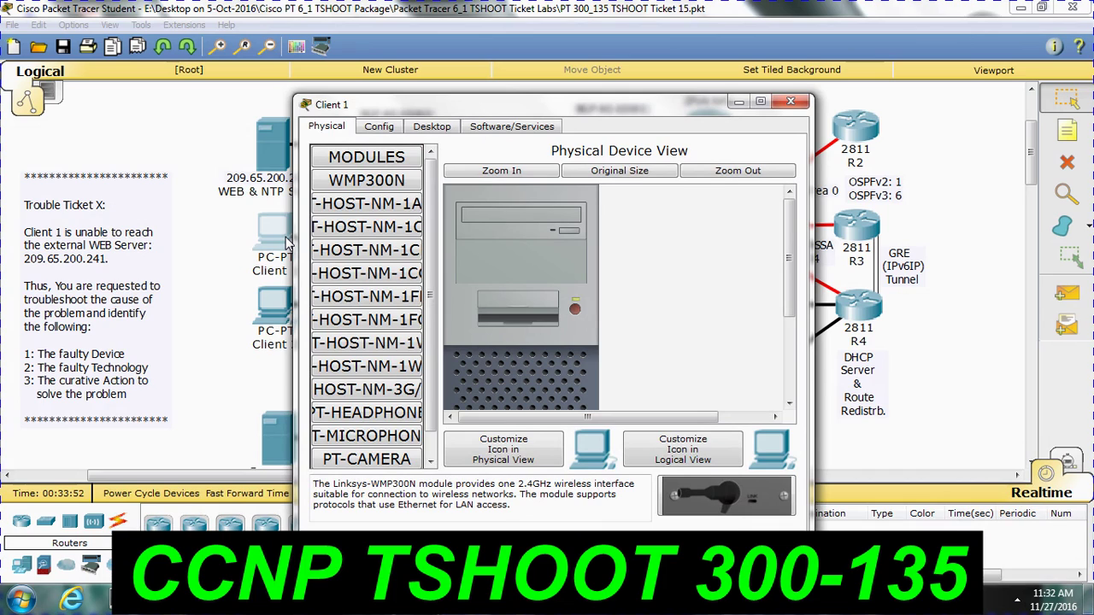
left_click(430, 128)
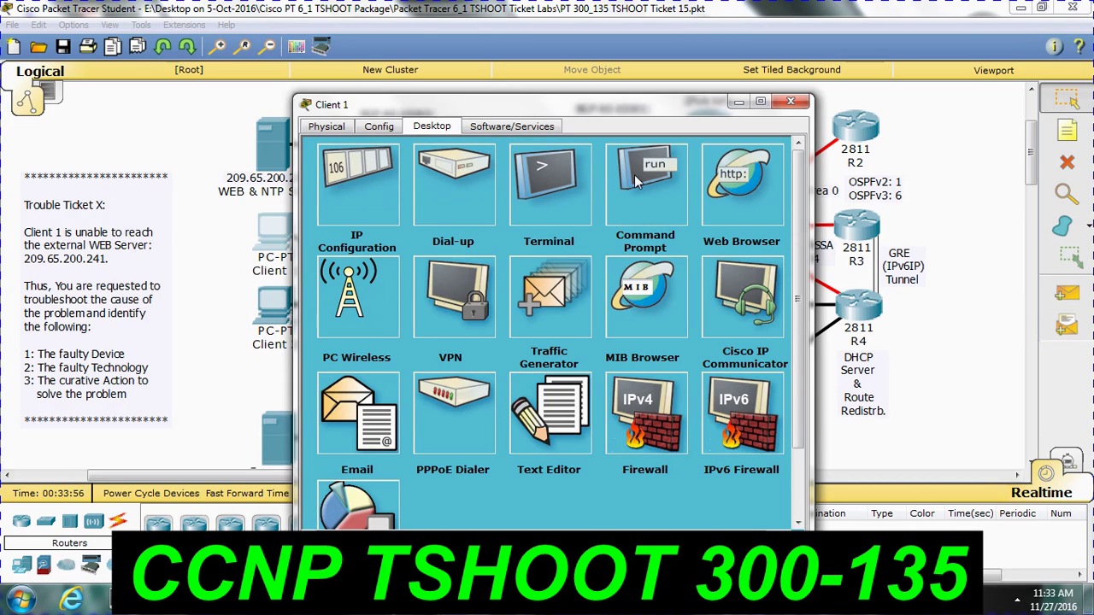
left_click(368, 197)
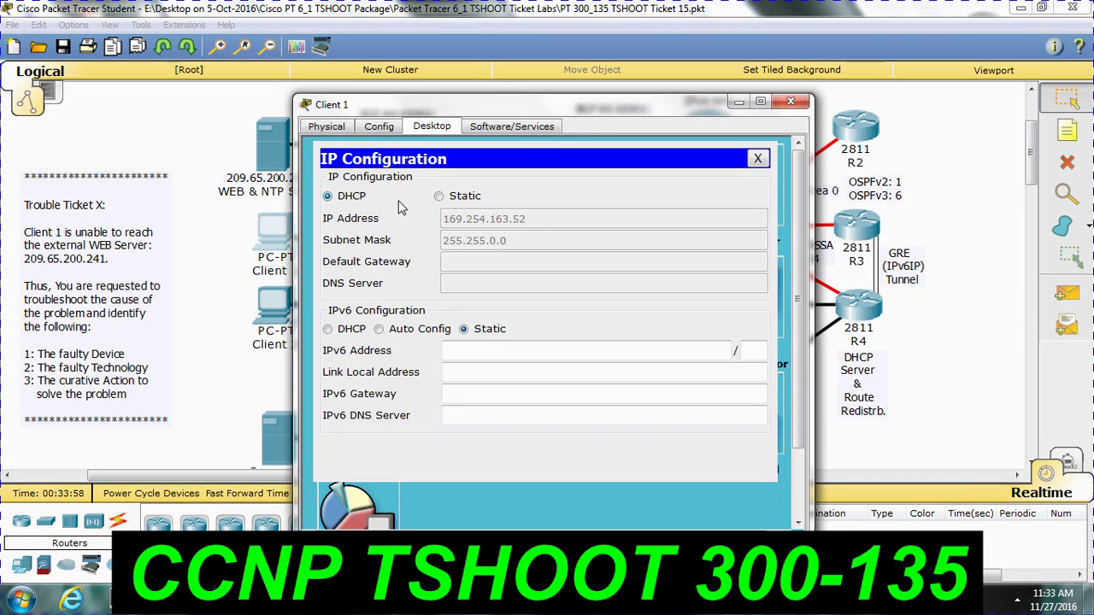
left_click(757, 160)
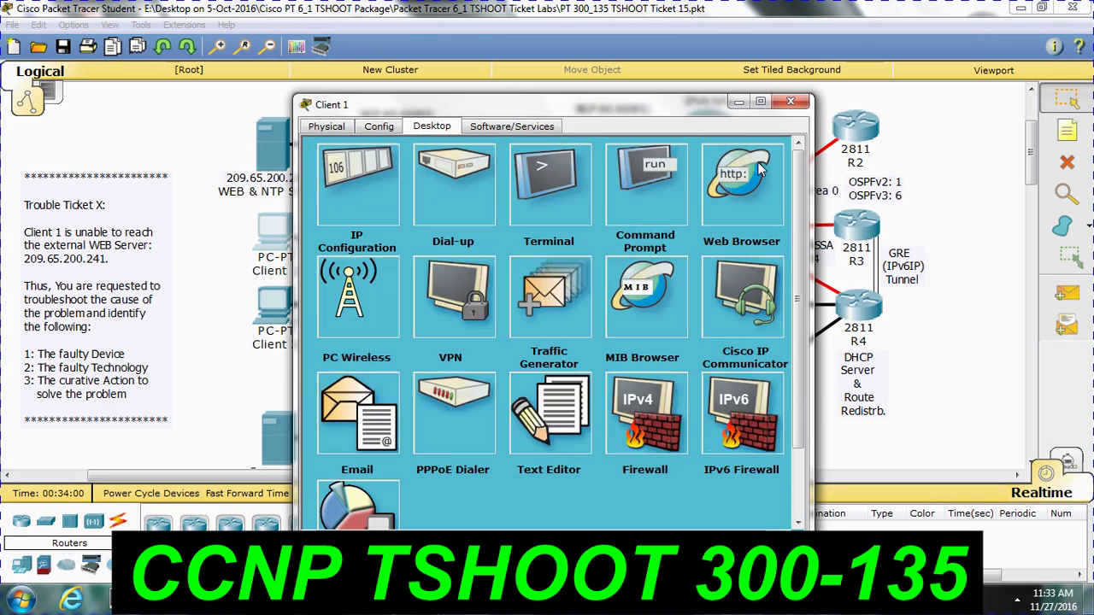
left_click(801, 103)
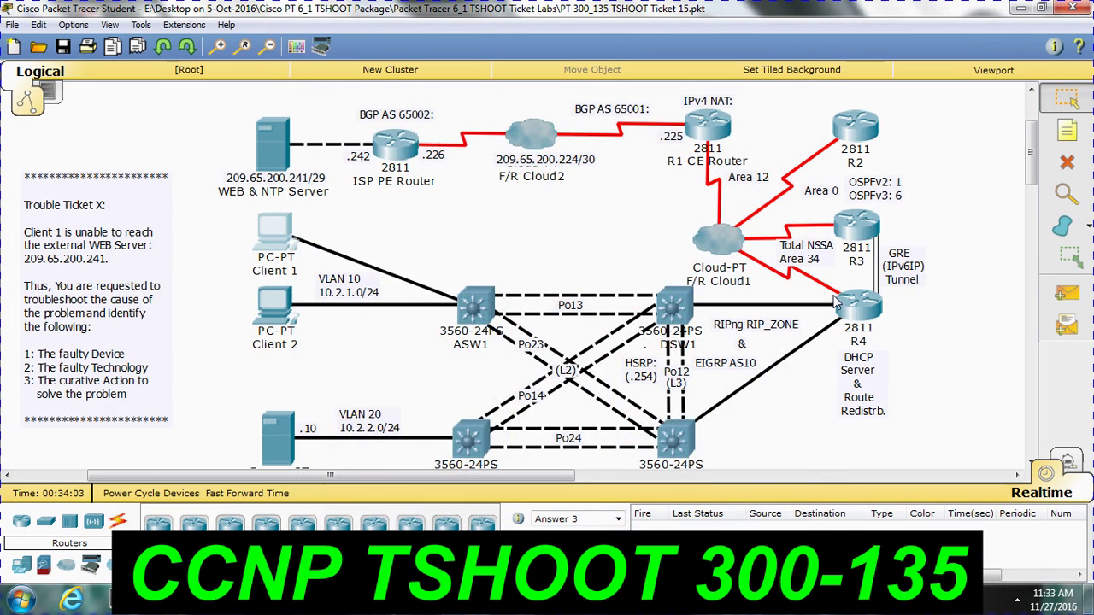
Open R4's command line in a maximized window and enter privileged EXEC mode.
left_click(848, 304)
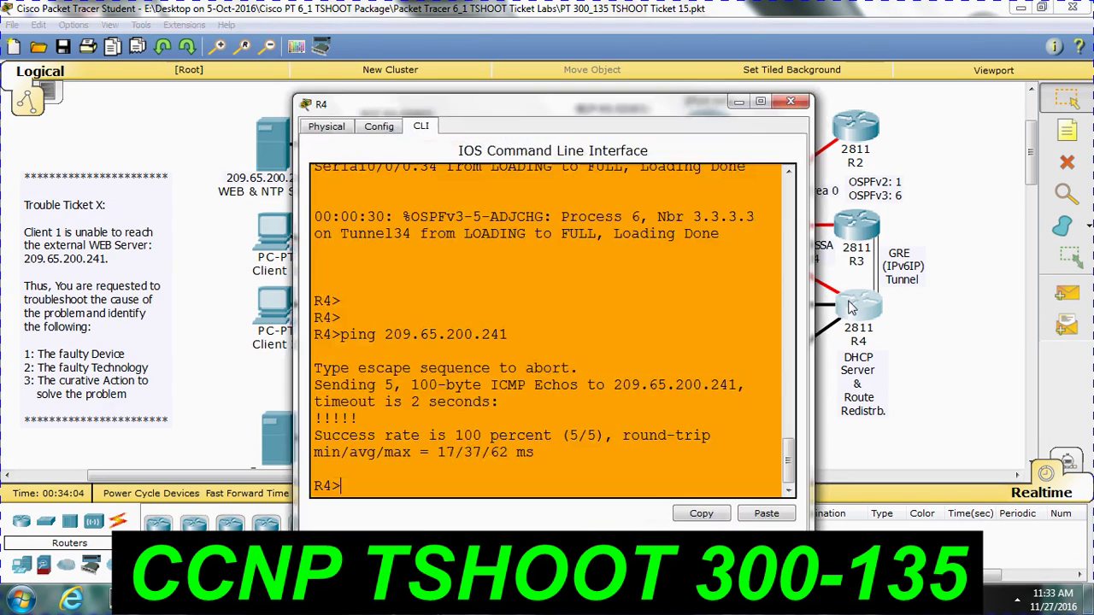
left_click(760, 103)
key("Return")
key("Return")
key("Return")
key("Return")
key("Return")
key("Return")
key("Return")
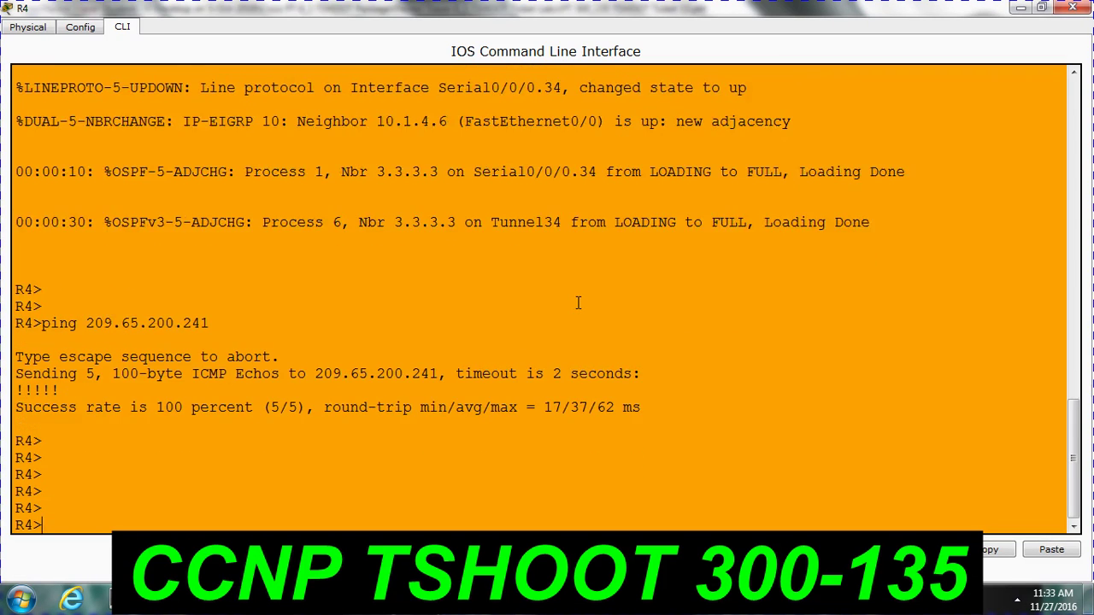
type("en")
key("Return")
Try to list R4's DHCP leases with the command "ip dhcp binding".
type("sh ru")
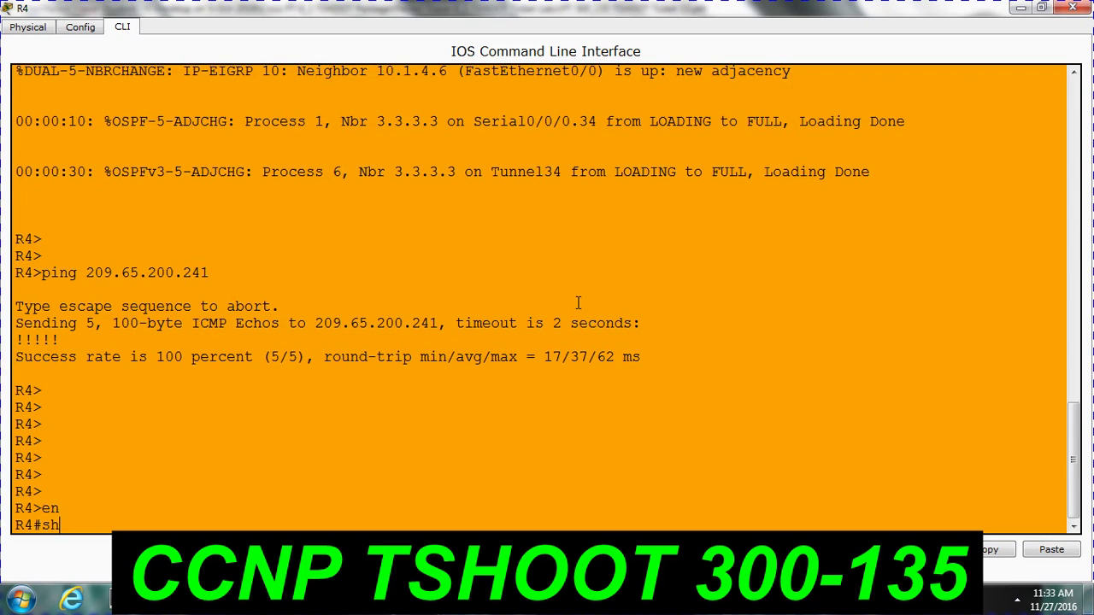
key("BackSpace")
key("BackSpace")
key("BackSpace")
type("ip dhcp bind")
key("Tab")
type("in")
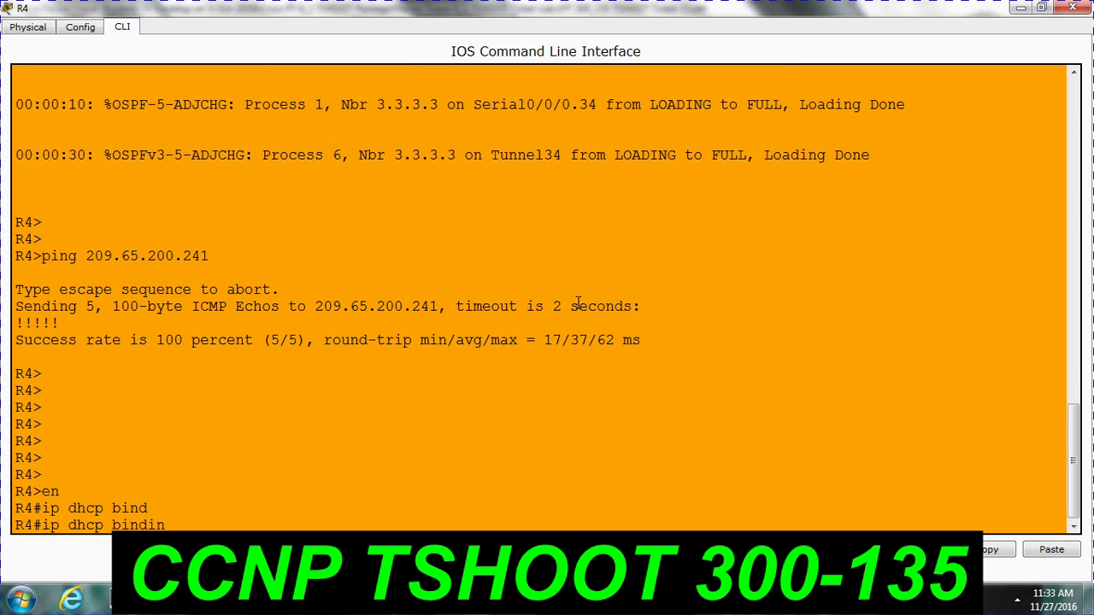
type("g")
key("Return")
key("Return")
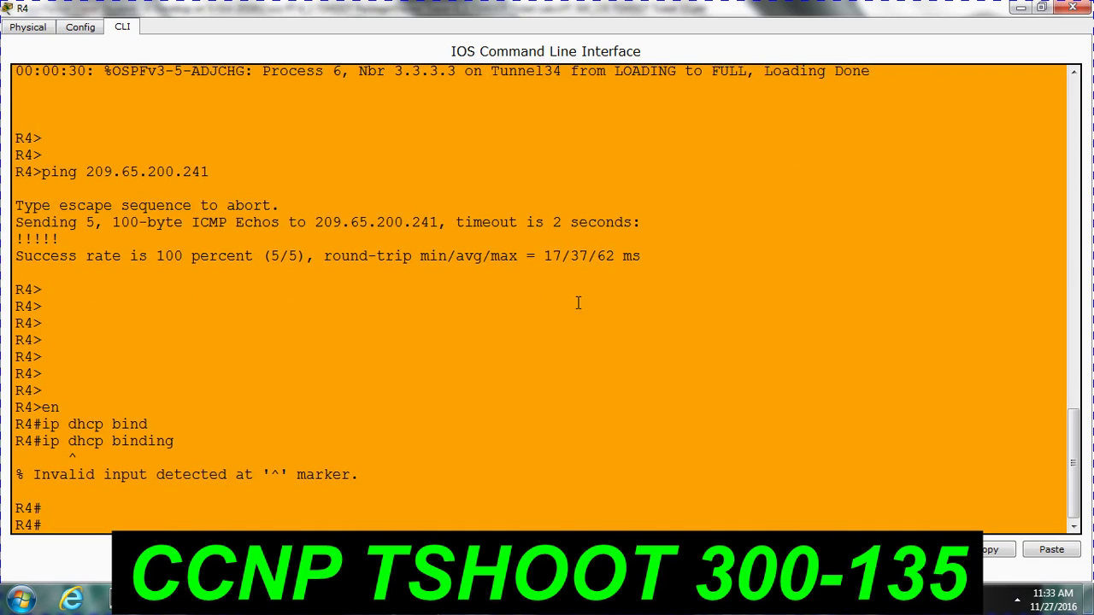
Display R4's DHCP leases with "sh ip dhcp binding".
type("sh ip dhc")
key("Tab")
type("bin")
key("Tab")
key("Return")
key("Return")
key("Return")
key("Return")
key("Return")
key("Return")
key("Return")
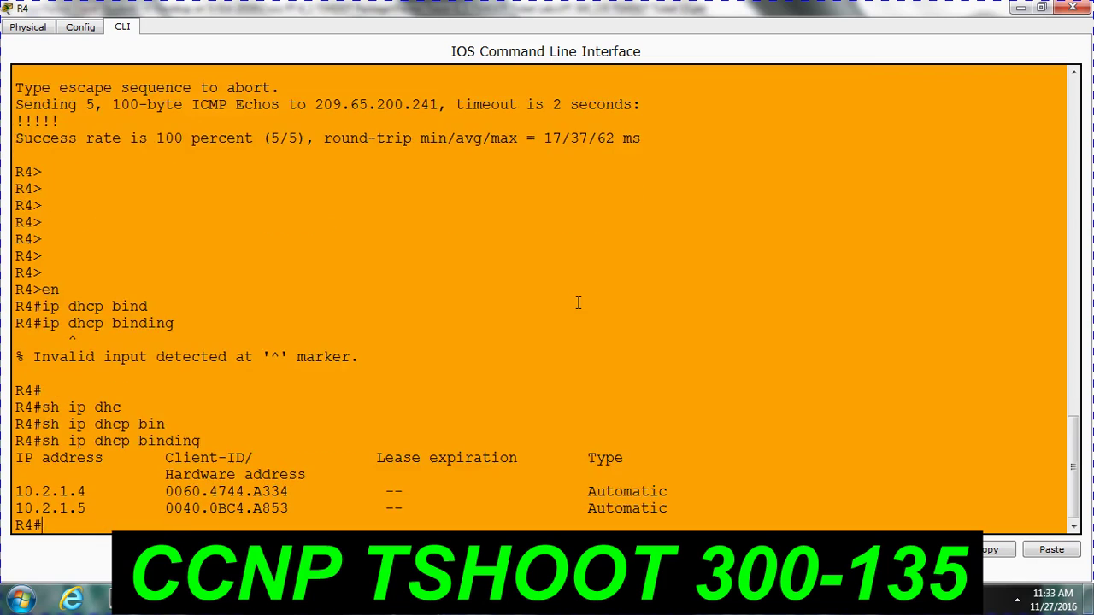
key("Return")
key("Return")
key("Return")
key("Return")
key("Return")
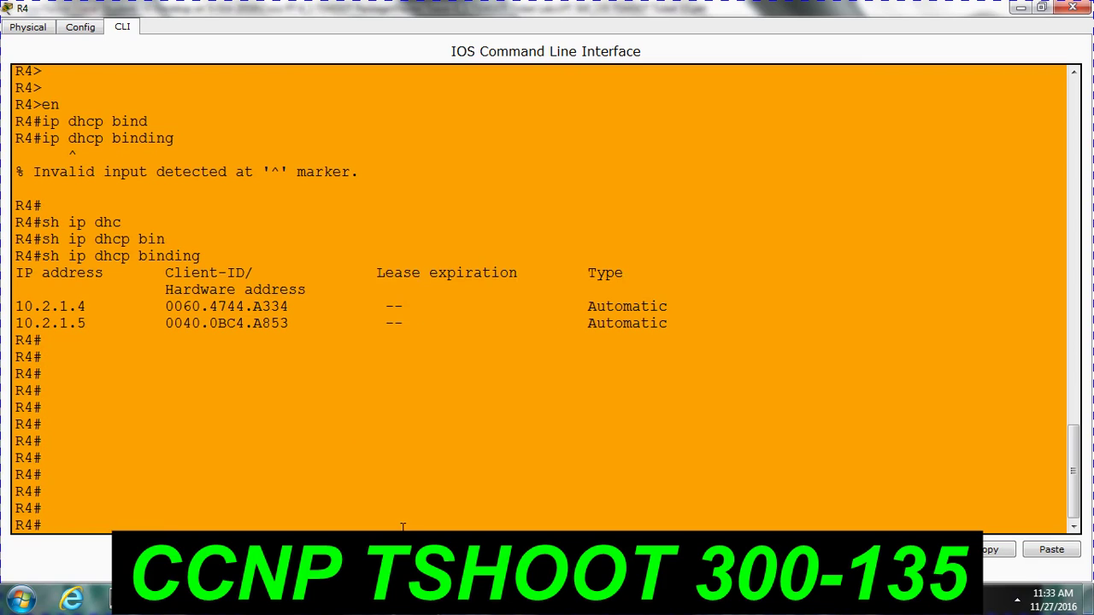
Examine the leased IP addresses and client hardware addresses in R4's DHCP binding table.
left_click(111, 310)
left_click(120, 325)
left_click_drag(293, 305, 167, 305)
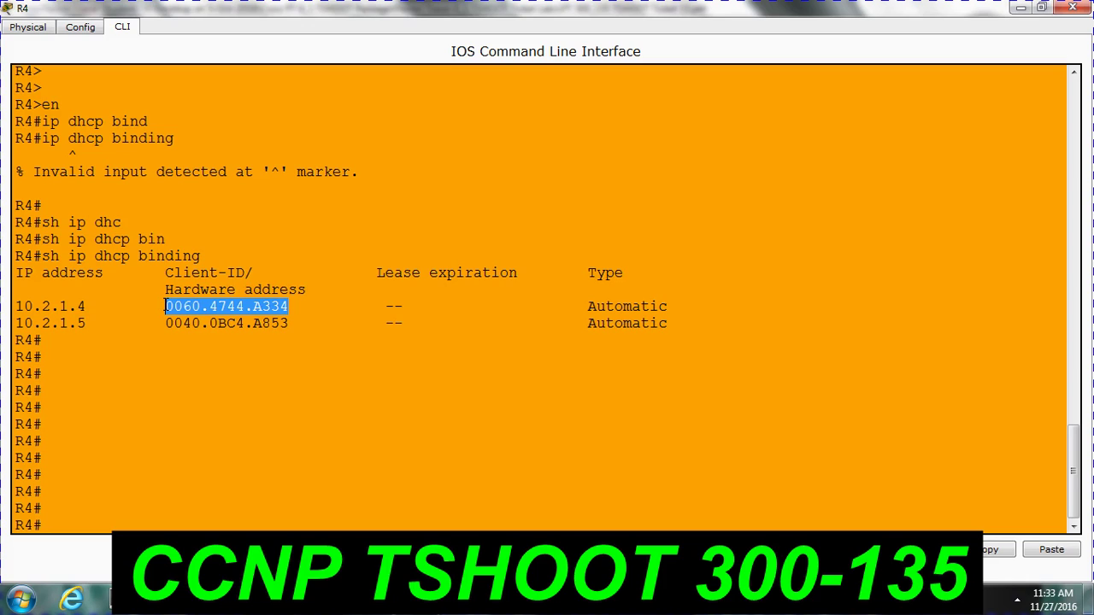
left_click(236, 313)
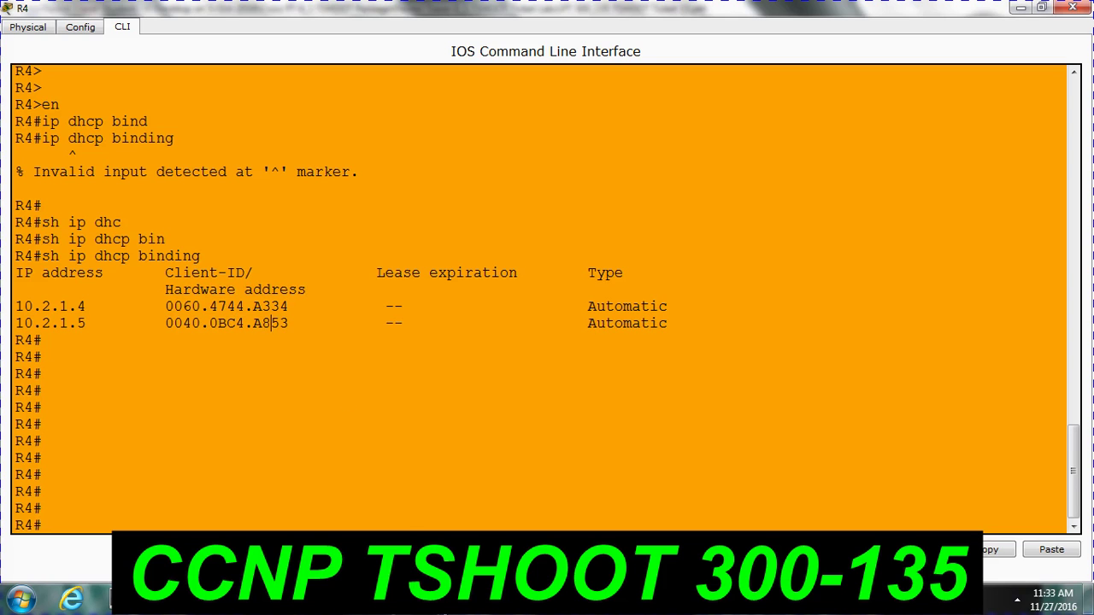
Return to the topology and run ipconfig in Client 1's Command Prompt to check its addressing.
mouse_move(419, 598)
left_click(324, 483)
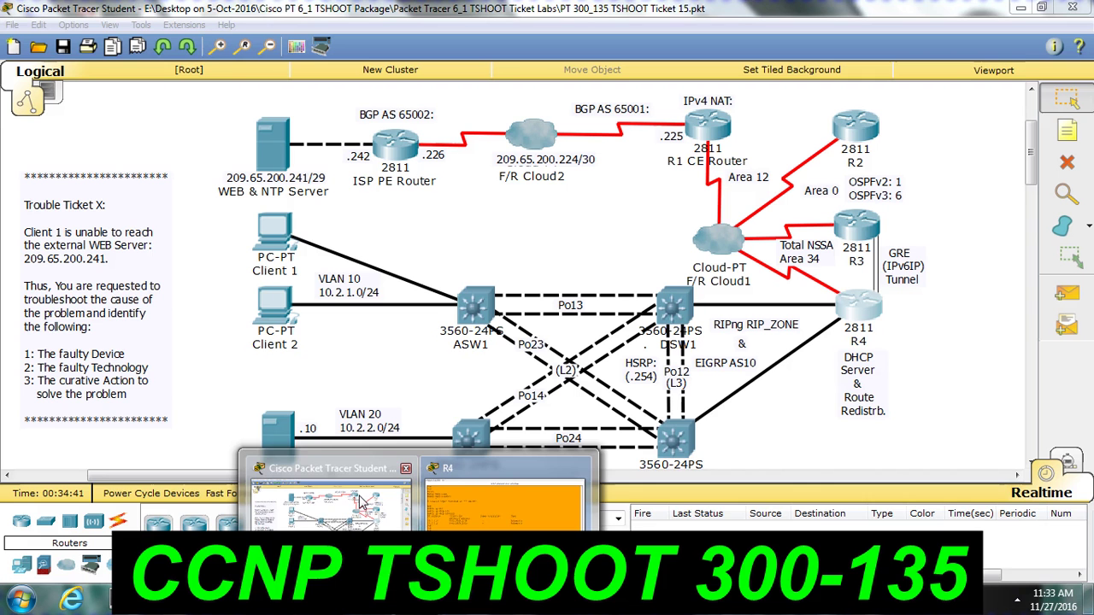
left_click(275, 230)
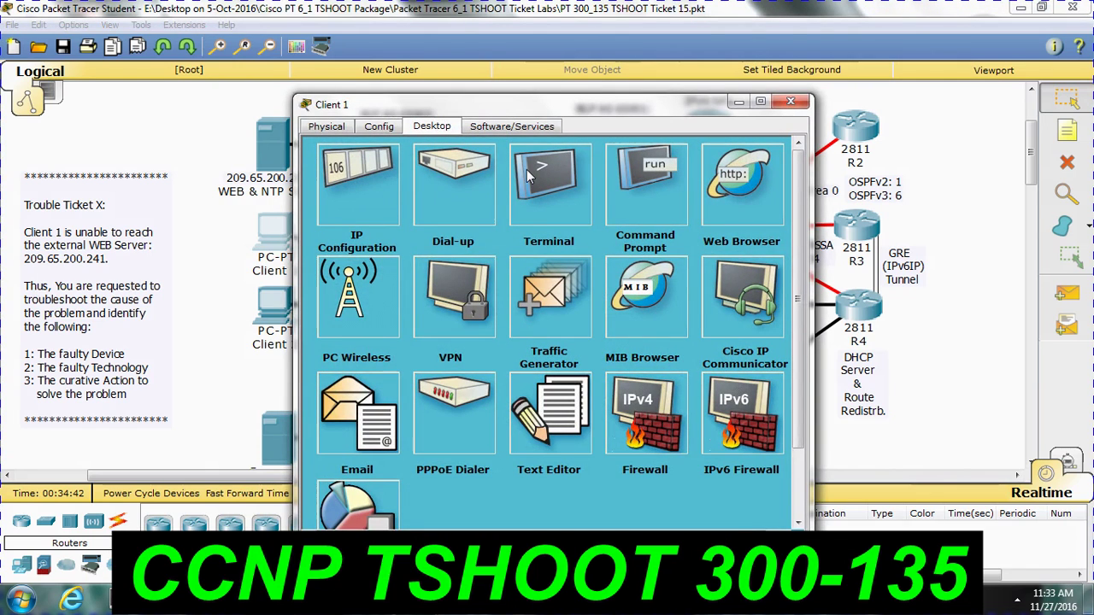
left_click(643, 183)
type("ipconfig")
key("Return")
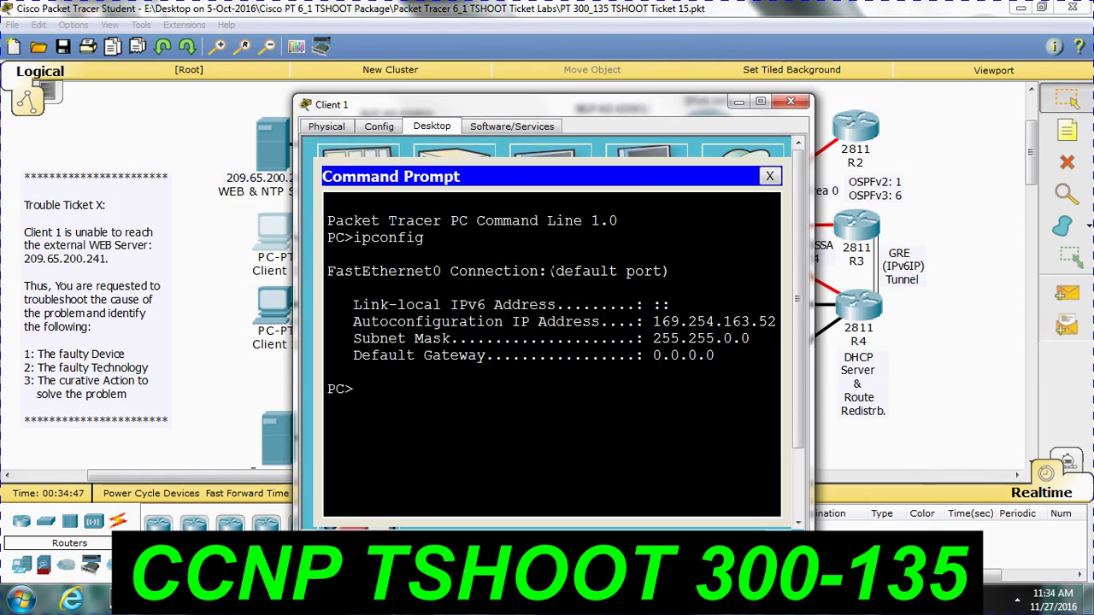
type("s")
left_click(769, 177)
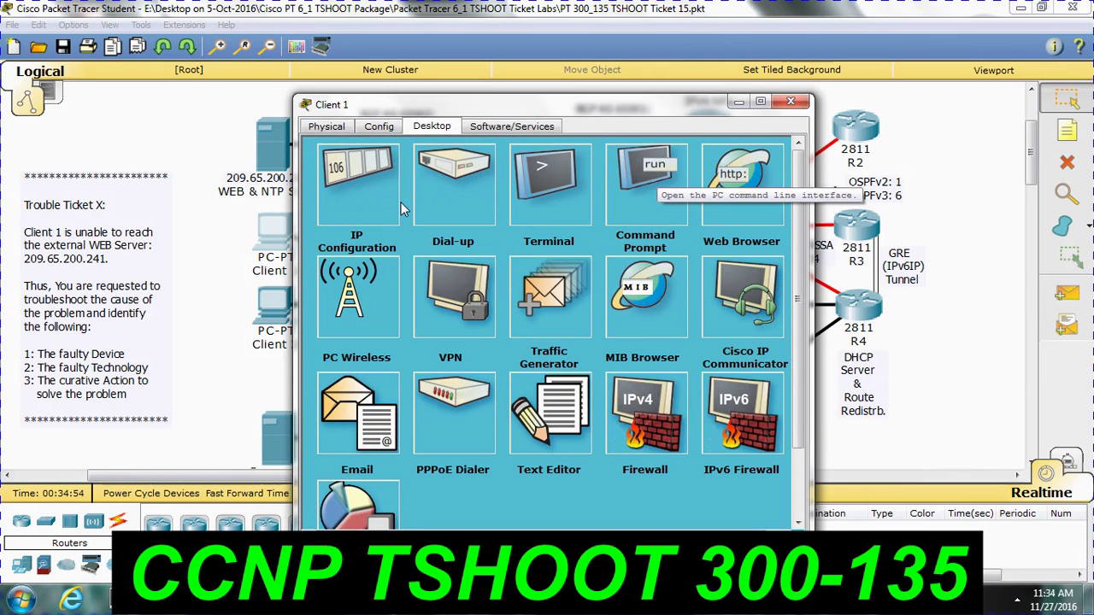
Toggle Client 1's IPv4 configuration to Static and back to DHCP to request a new address.
left_click(375, 195)
left_click(438, 195)
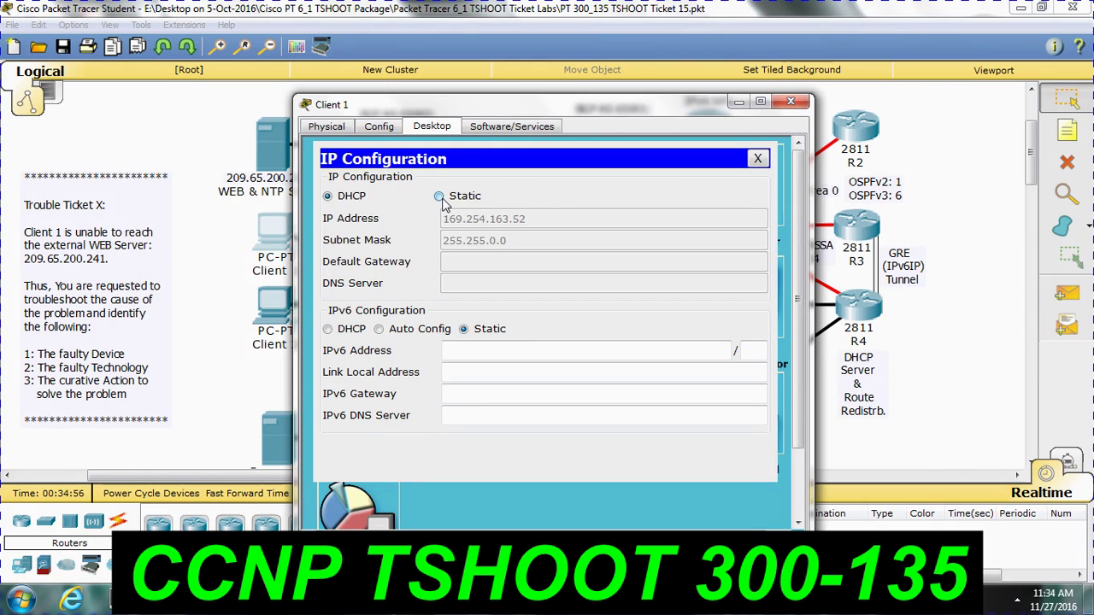
left_click(327, 196)
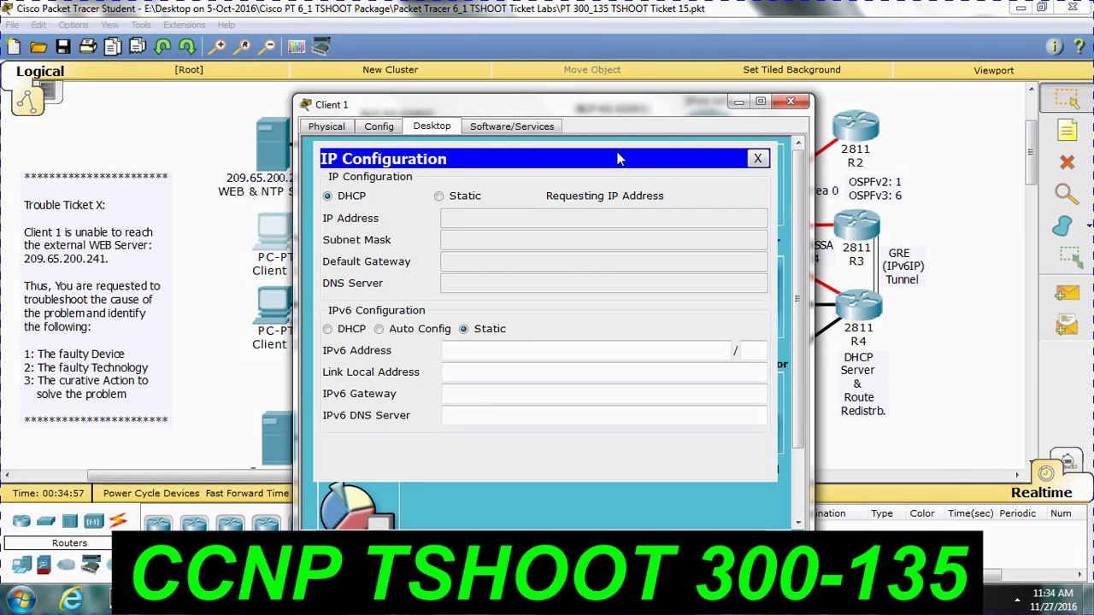
mouse_move(419, 600)
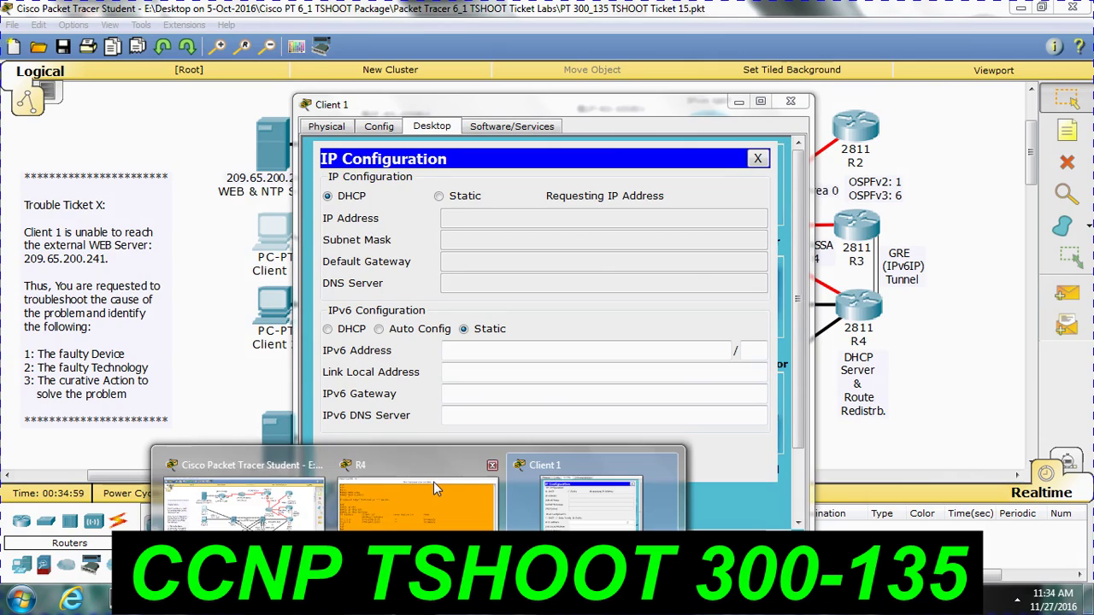
Switch to R4's CLI and display its DHCP leases again with "sh ip dhcp binding".
left_click(433, 481)
key("Up")
key("Return")
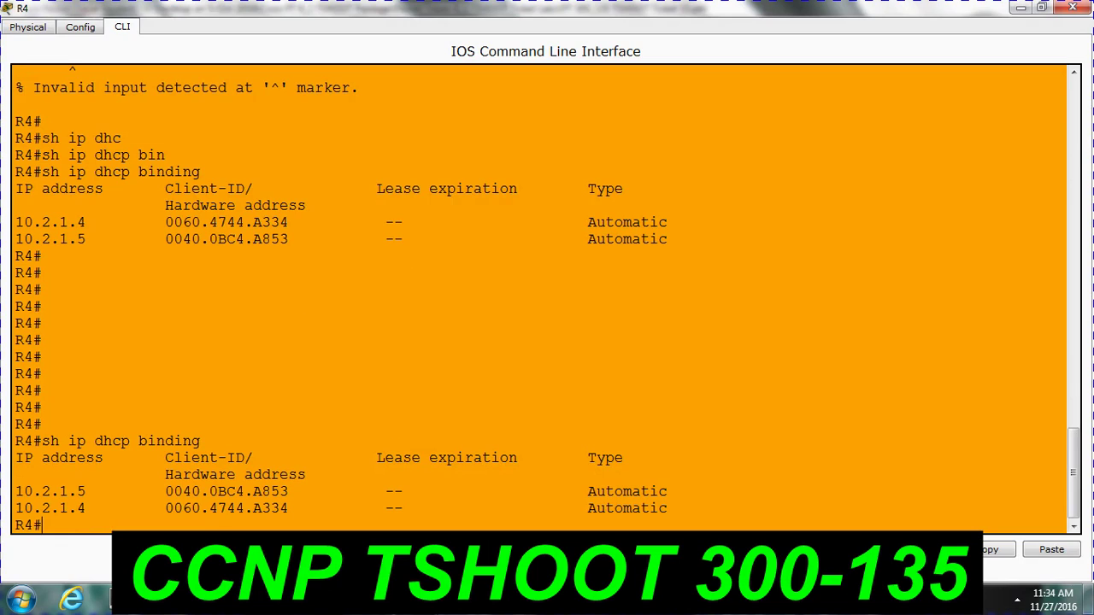
Run "sh run" on R4 and examine the DHCP excluded addresses and the VLAN_10_CLIENTS pool settings.
type("sh ruhn")
key("BackSpace")
key("Return")
key("Return")
key("Return")
key("Return")
key("Return")
key("Return")
key("Return")
key("Return")
key("Return")
key("Return")
key("Return")
key("Return")
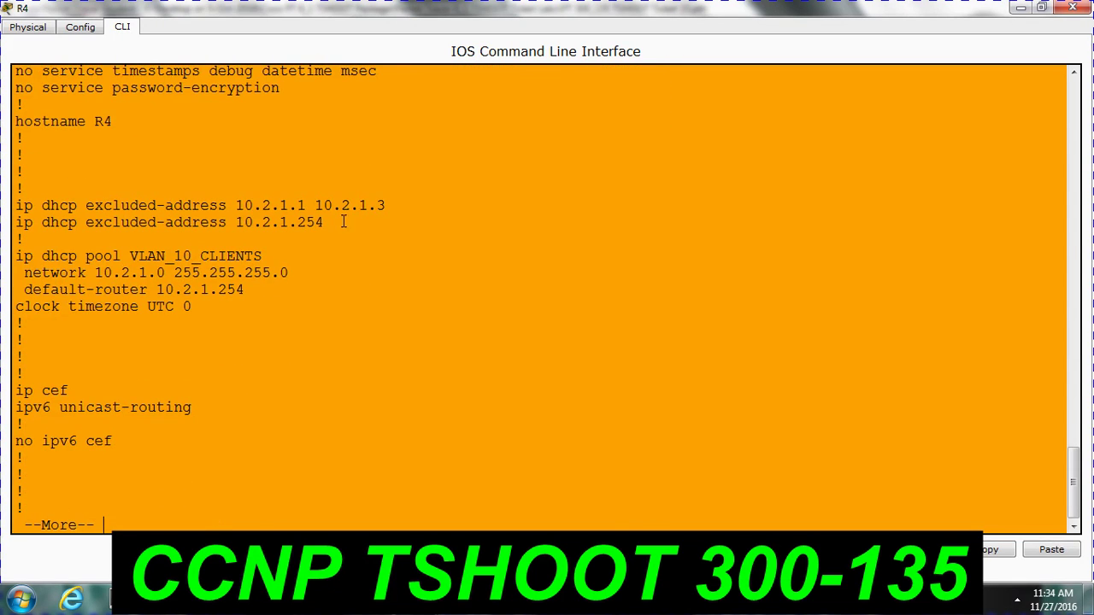
left_click_drag(386, 206, 247, 207)
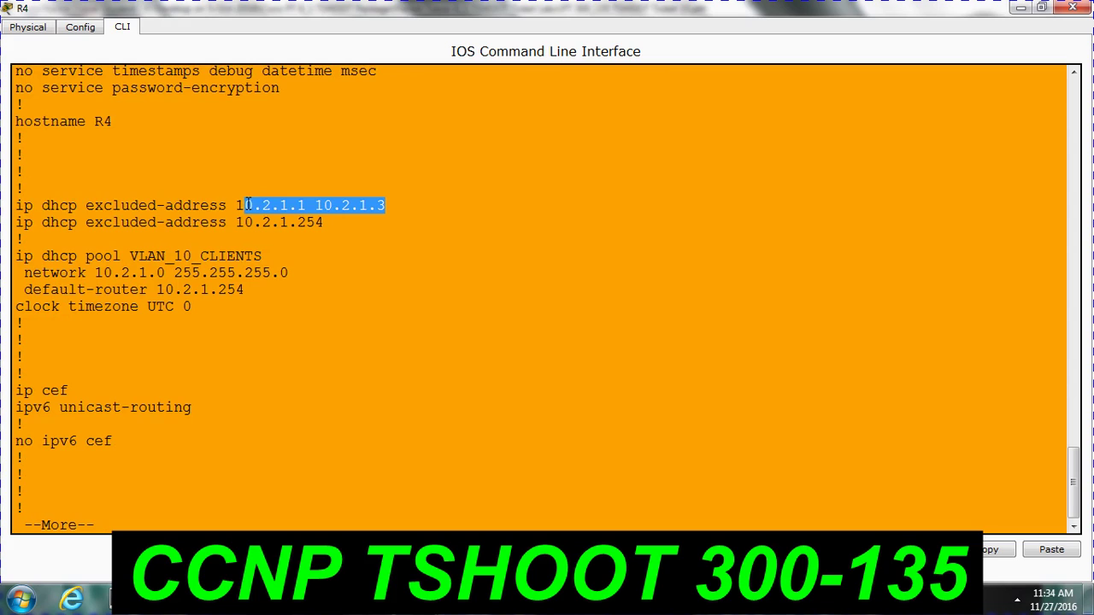
left_click(297, 223)
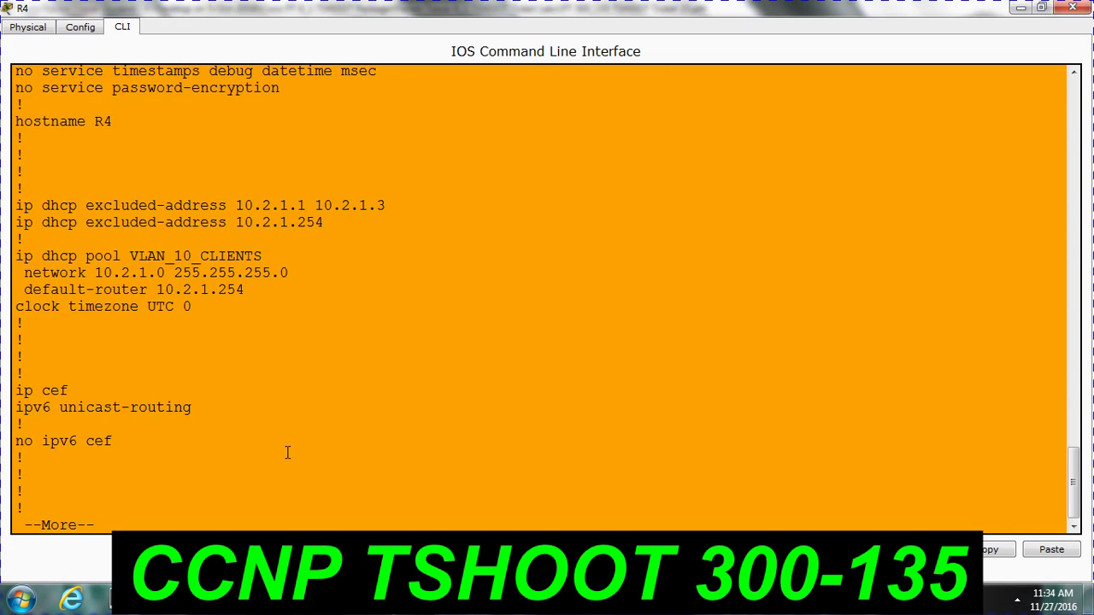
Continue through R4's running configuration to its loopback and tunnel interface settings.
key("Return")
key("Return")
key("Return")
key("Return")
key("Return")
key("Return")
key("Return")
key("Return")
key("Return")
key("Return")
key("Return")
key("Return")
key("Return")
key("Return")
key("Return")
key("Return")
key("Return")
key("Return")
key("Return")
key("Return")
key("Return")
key("Return")
key("Return")
key("Return")
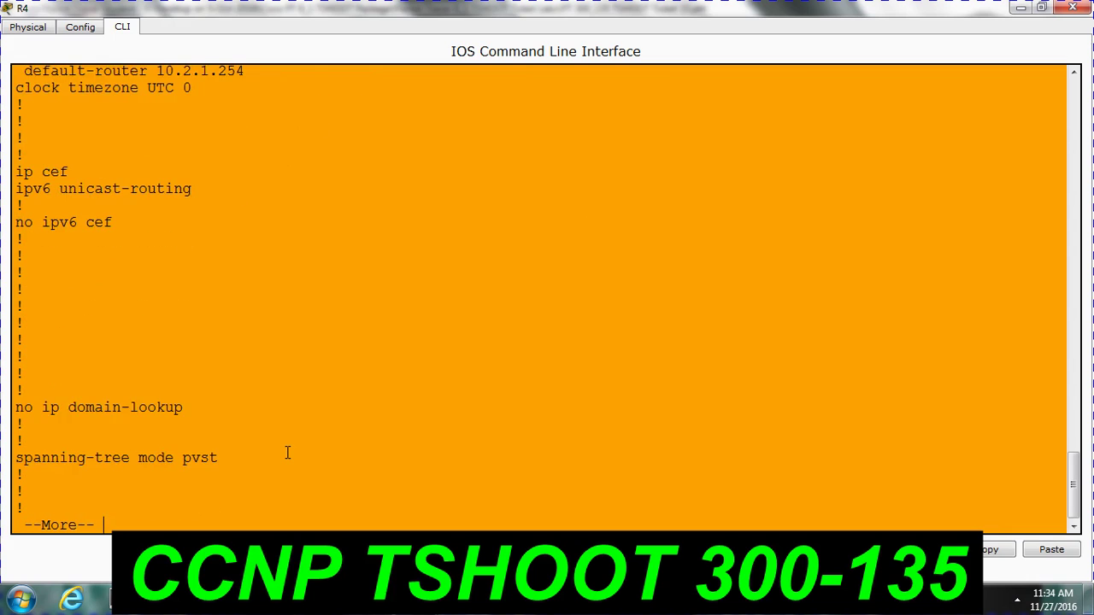
key("Return")
key("Return")
key("Return")
key("Return")
key("Return")
key("Return")
key("Return")
key("Return")
key("Return")
key("Return")
key("Return")
key("Return")
key("Return")
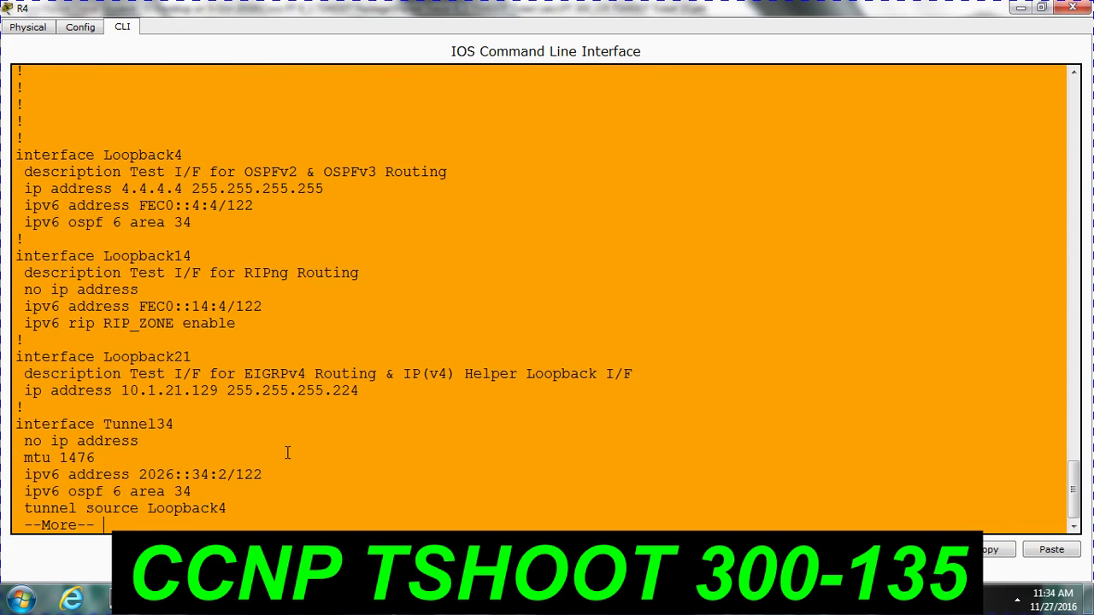
Examine R4's Loopback21 description and IP address, which serve as the IPv4 helper loopback, and its FastEthernet0/0 settings.
key("Return")
key("Return")
key("Return")
key("Return")
key("Return")
key("Return")
key("Return")
key("Return")
key("Return")
key("Return")
key("Return")
key("Return")
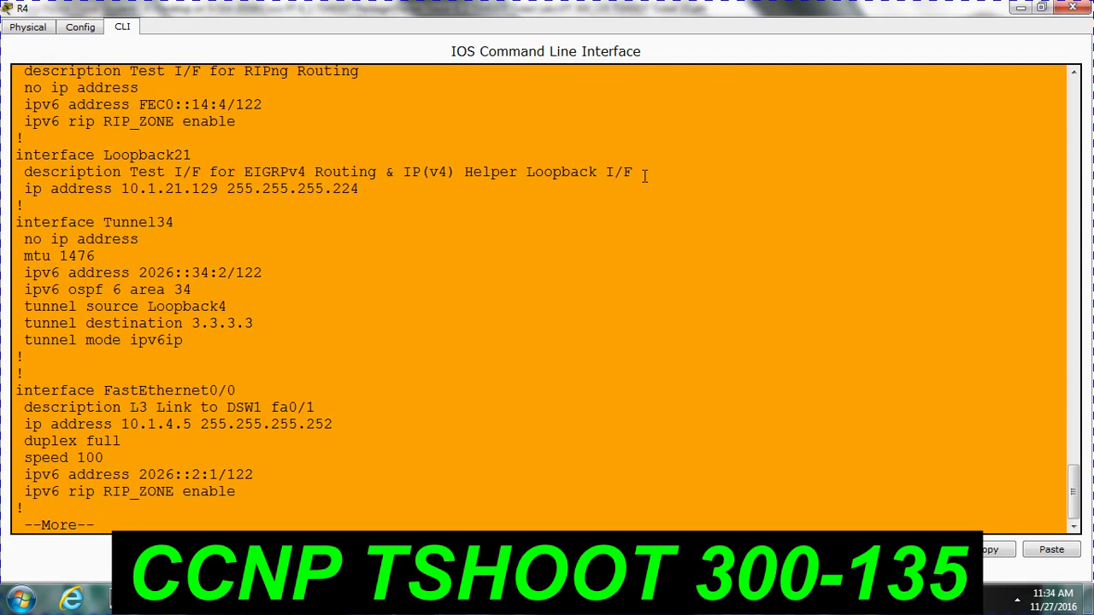
left_click_drag(646, 174, 32, 173)
left_click_drag(357, 189, 14, 189)
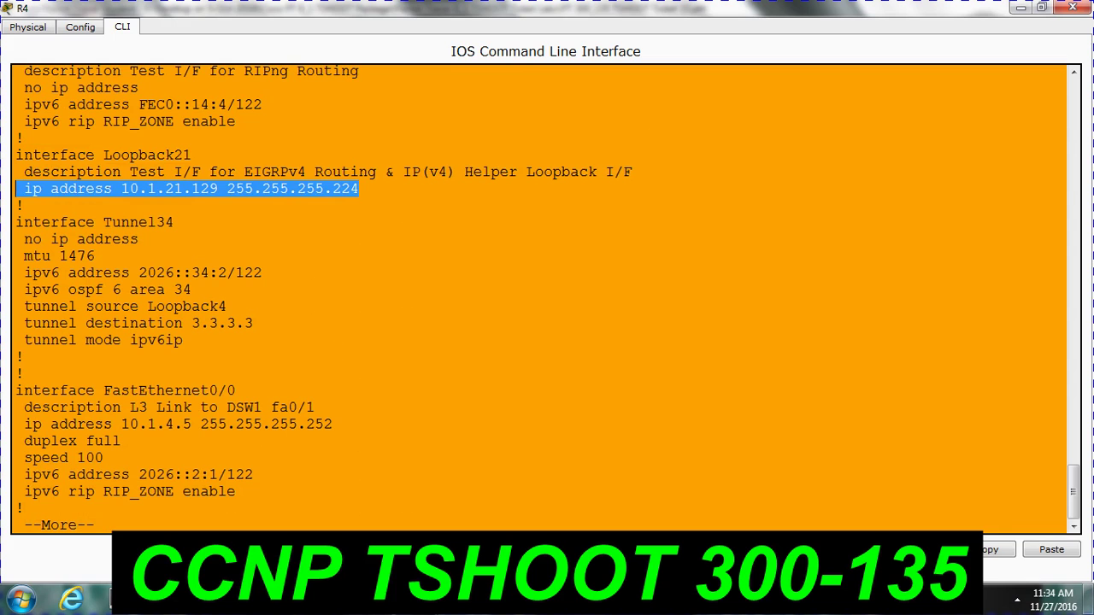
Check the outcome of Client 1's DHCP request in its IP Configuration, then close the Client 1 window.
left_click(418, 598)
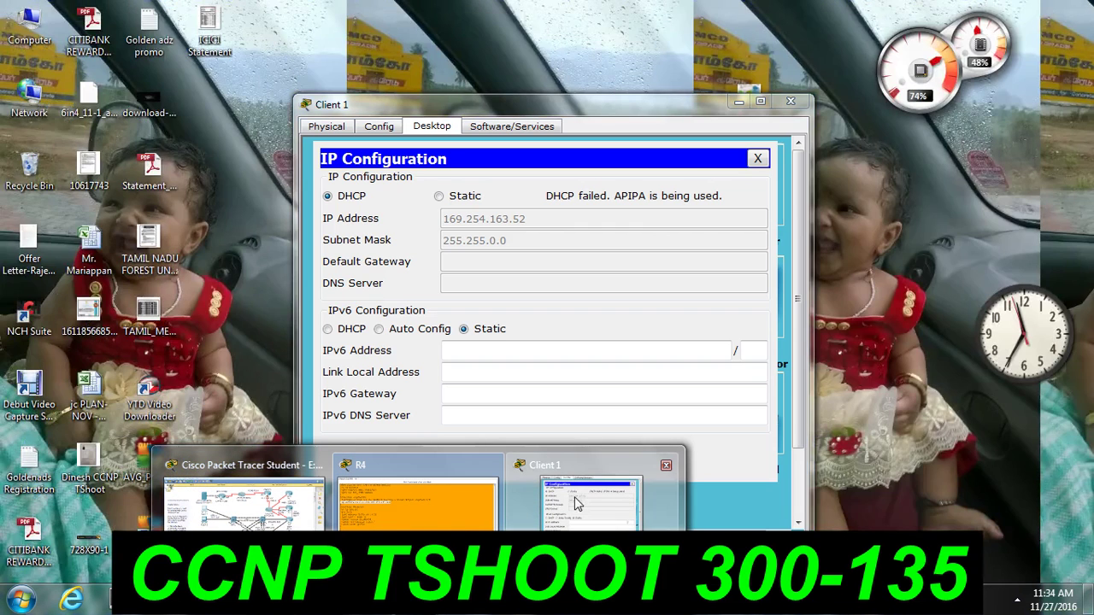
left_click(589, 504)
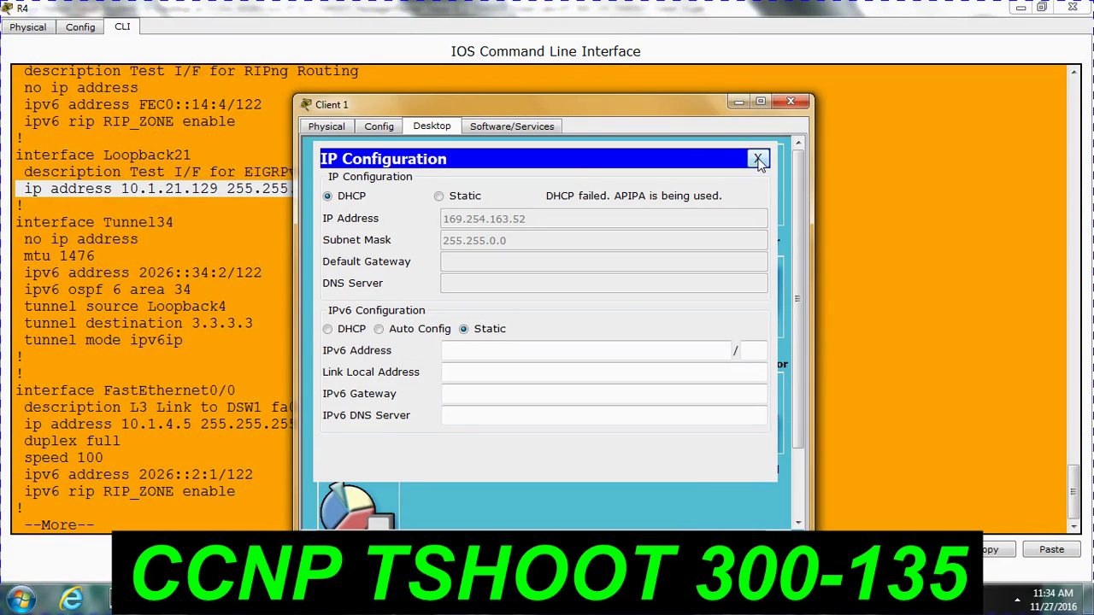
left_click(757, 160)
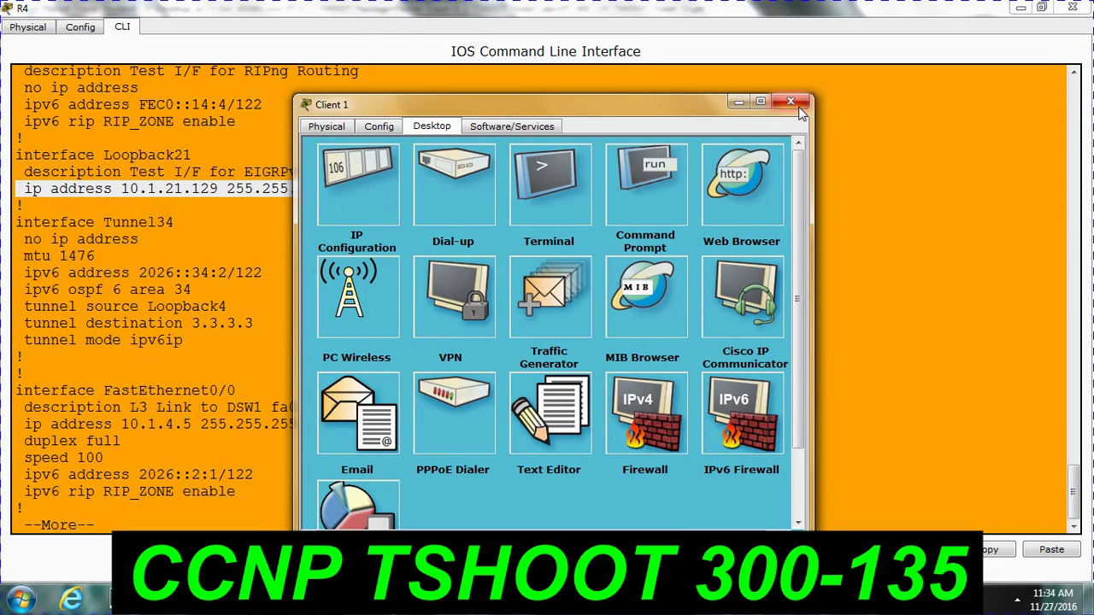
left_click(790, 101)
Return to the topology, open DSW1's CLI and enter privileged EXEC mode with "en".
left_click(418, 598)
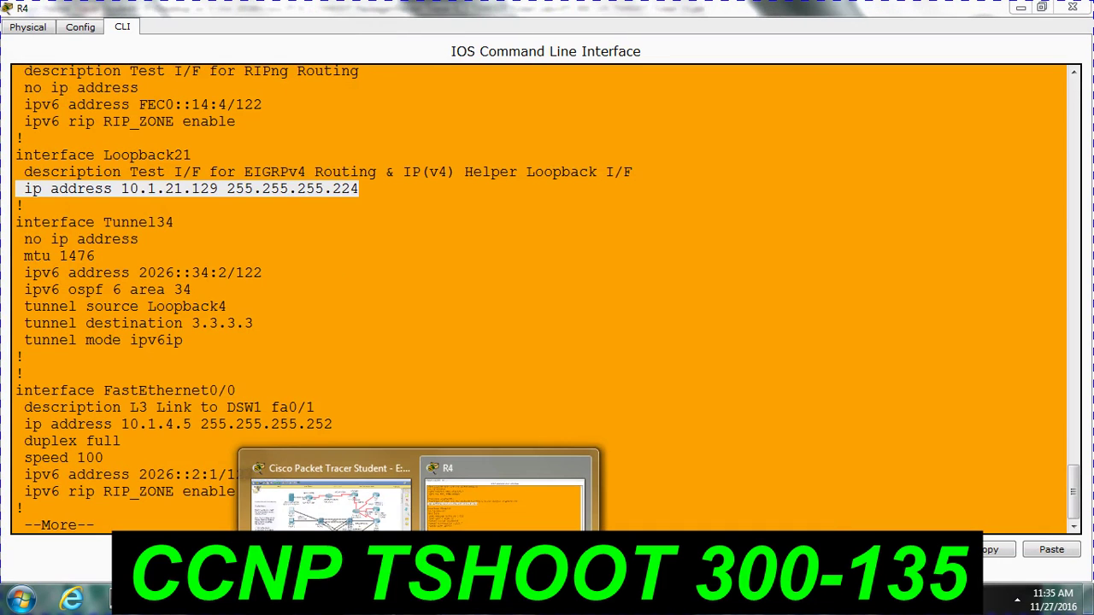
left_click(324, 492)
left_click(672, 307)
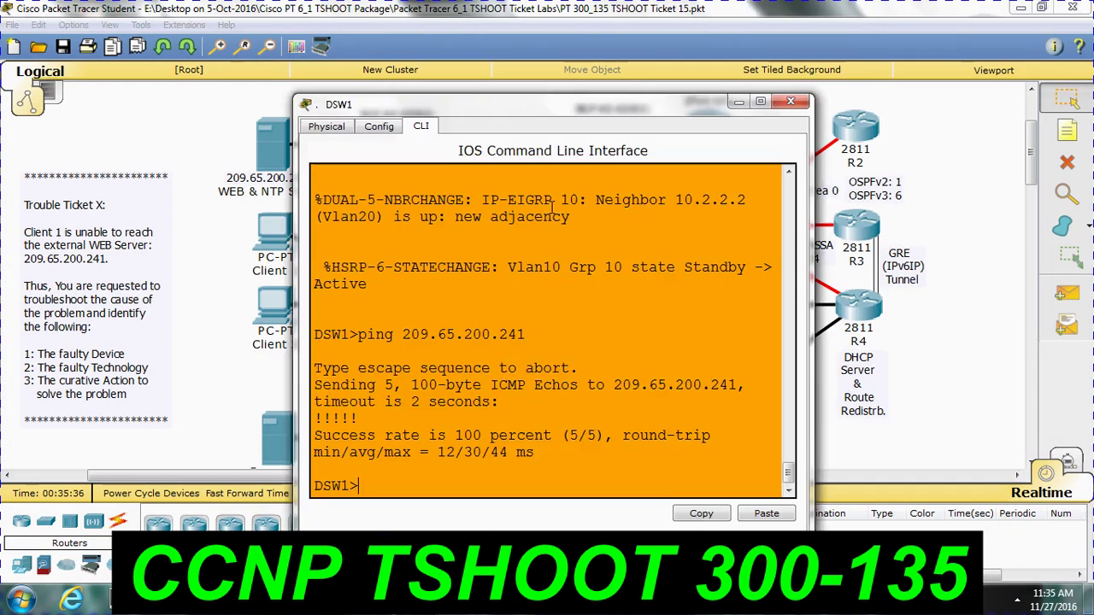
key("Return")
key("Return")
type("en")
key("Return")
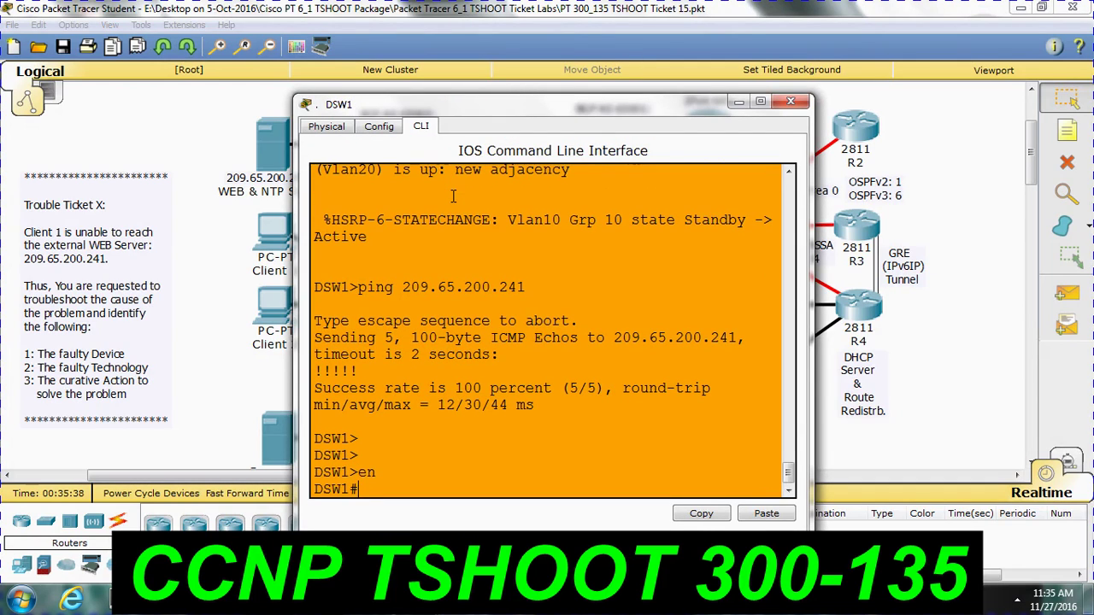
Run "sh run" on DSW1 and examine its global routing, spanning-tree and Loopback1 settings.
type("sh run")
key("Return")
key("Return")
key("Return")
key("Return")
key("Return")
key("Return")
key("Return")
key("Return")
key("Return")
key("Return")
key("Return")
key("Return")
key("Return")
key("Return")
key("Return")
key("Return")
key("Return")
key("Return")
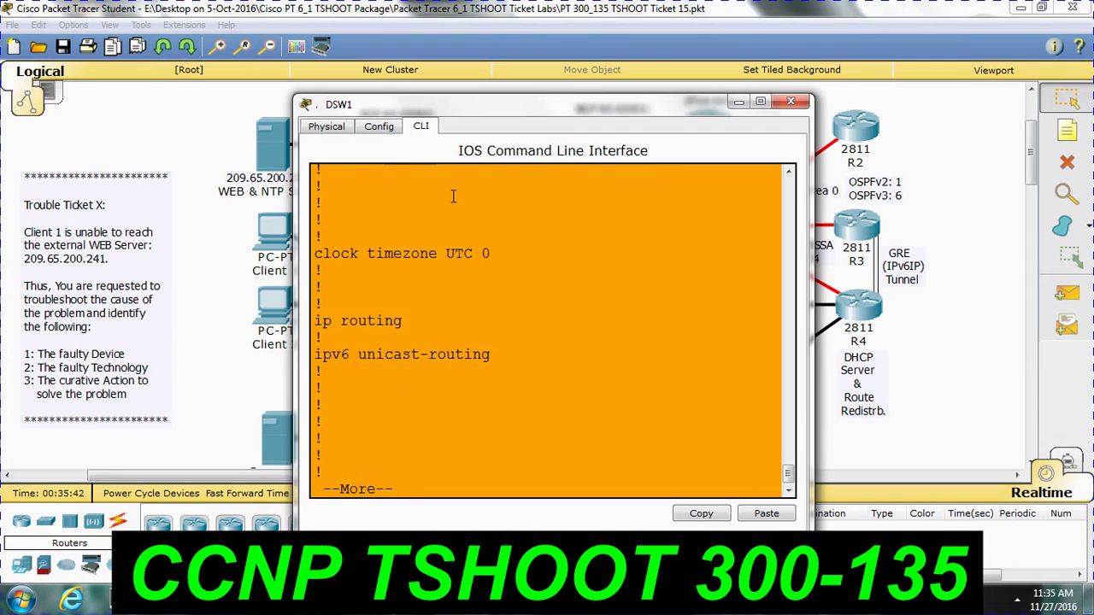
key("Return")
key("Return")
key("Return")
key("Return")
key("Return")
key("Return")
key("Return")
key("Return")
key("Return")
key("Return")
key("Return")
key("Return")
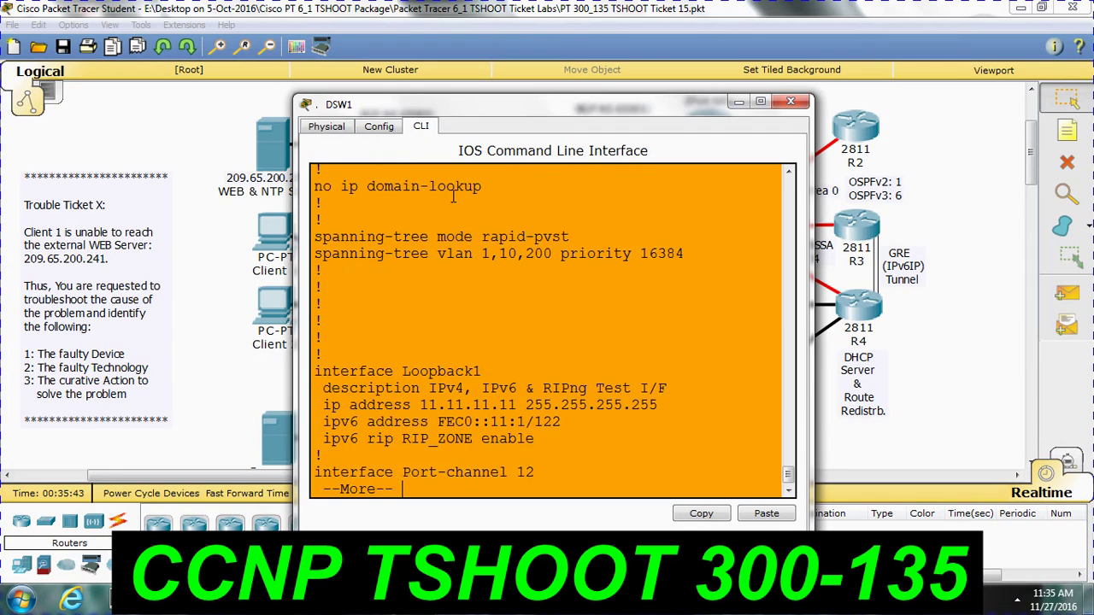
Examine DSW1's Port-channel 12, 13 and 14 settings and its FastEthernet0/1 uplink to R4.
key("Return")
key("Return")
key("Return")
key("Return")
key("Return")
key("Return")
key("Return")
key("Return")
key("Return")
key("Return")
key("Return")
key("Return")
key("Return")
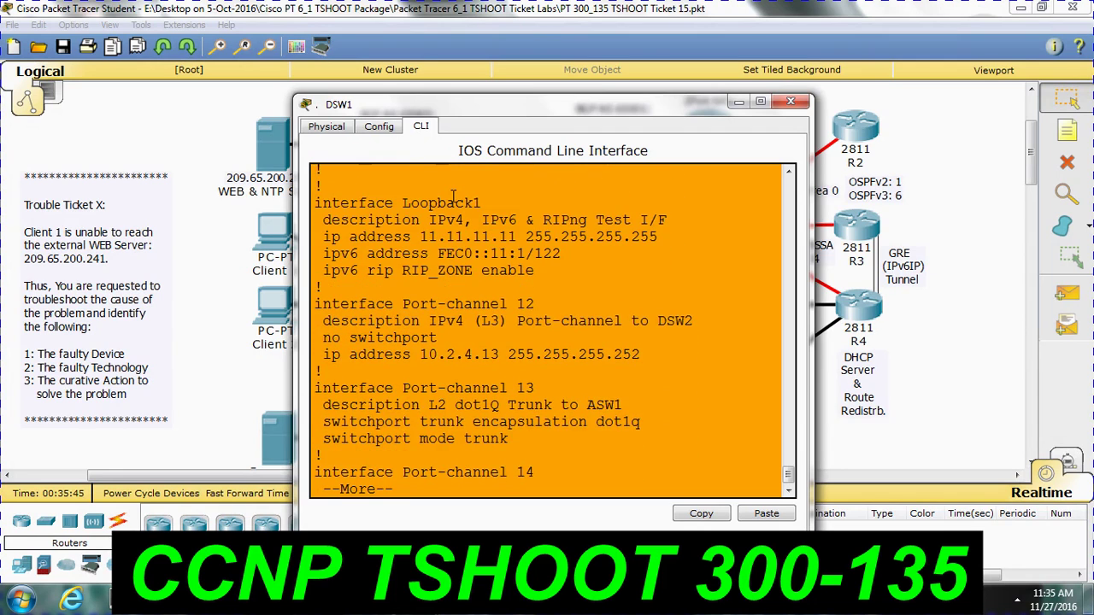
key("Return")
key("Return")
key("Return")
key("Return")
key("Return")
key("Return")
key("Return")
key("Return")
key("Return")
key("Return")
key("Return")
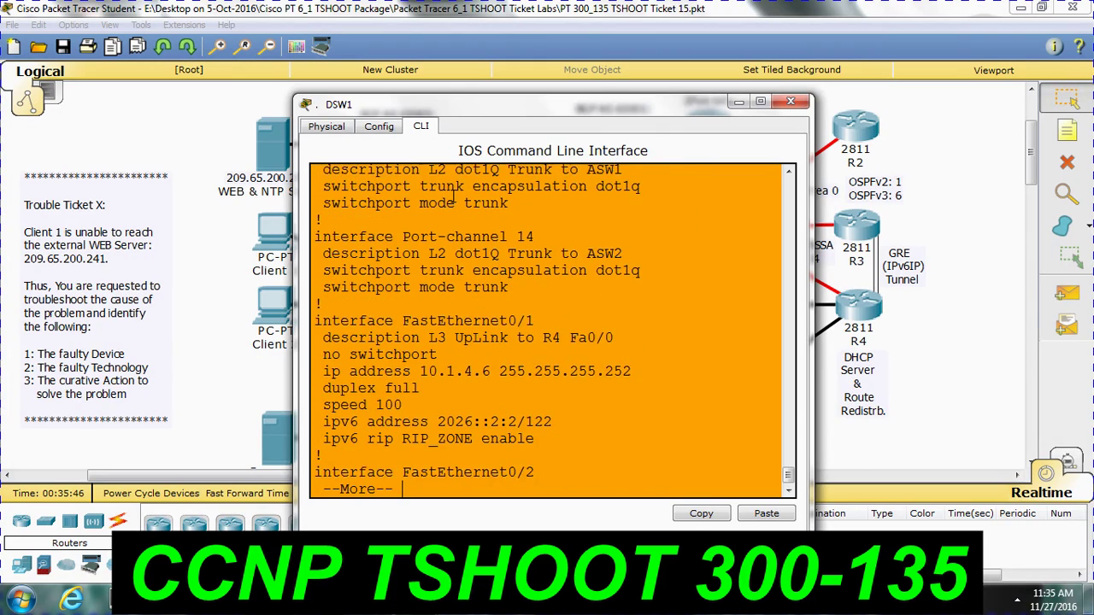
Page through DSW1's running configuration for the FastEthernet0/2 to FastEthernet0/18 interfaces.
key("Return")
key("Return")
key("Return")
key("Return")
key("Return")
key("Return")
key("Return")
key("Return")
key("Return")
key("Return")
key("Return")
key("Return")
key("Return")
key("Return")
key("Return")
key("Return")
key("Return")
key("Return")
key("Return")
key("Return")
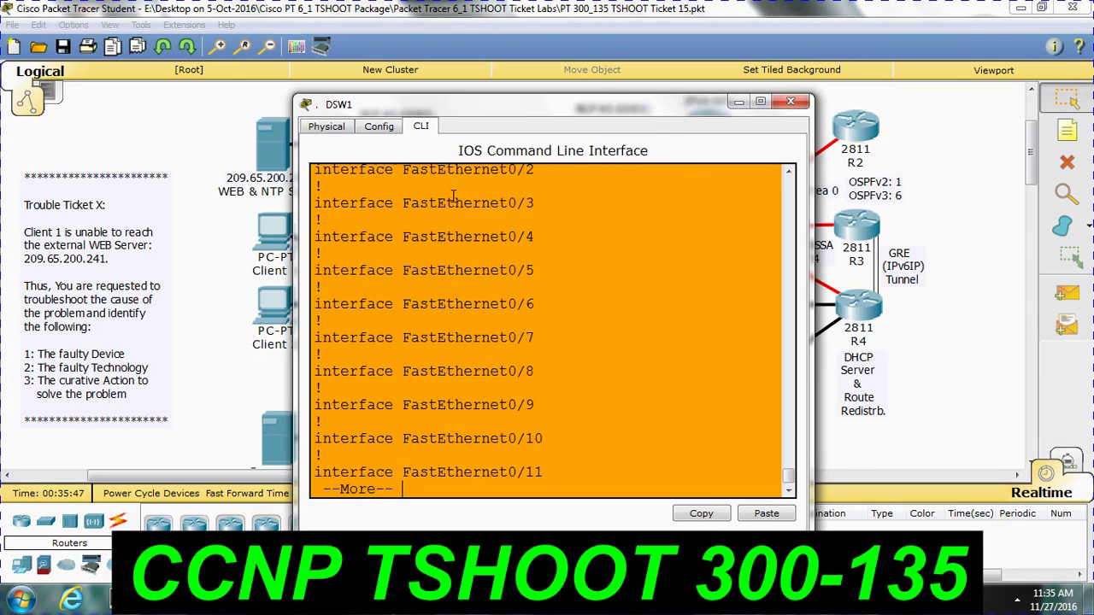
key("Return")
key("Return")
key("Return")
key("Return")
key("Return")
key("Return")
key("Return")
key("Return")
key("Return")
key("Return")
key("Return")
key("Return")
key("Return")
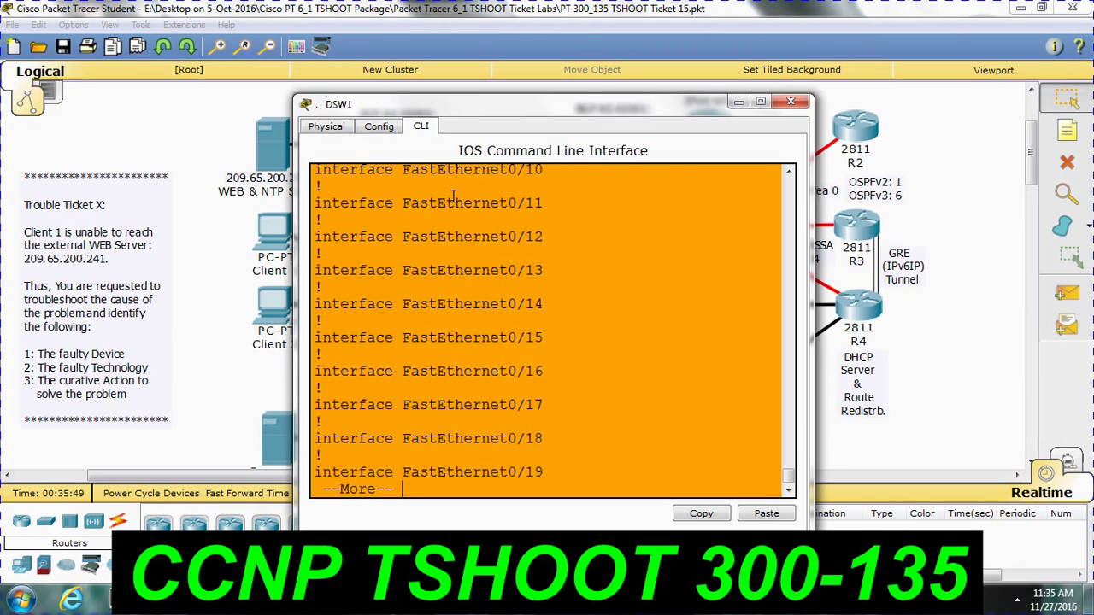
Examine the channel-group, trunk and link settings of DSW1's FastEthernet0/19 to FastEthernet0/24 interfaces.
key("Return")
key("Return")
key("Return")
key("Return")
key("Return")
key("Return")
key("Return")
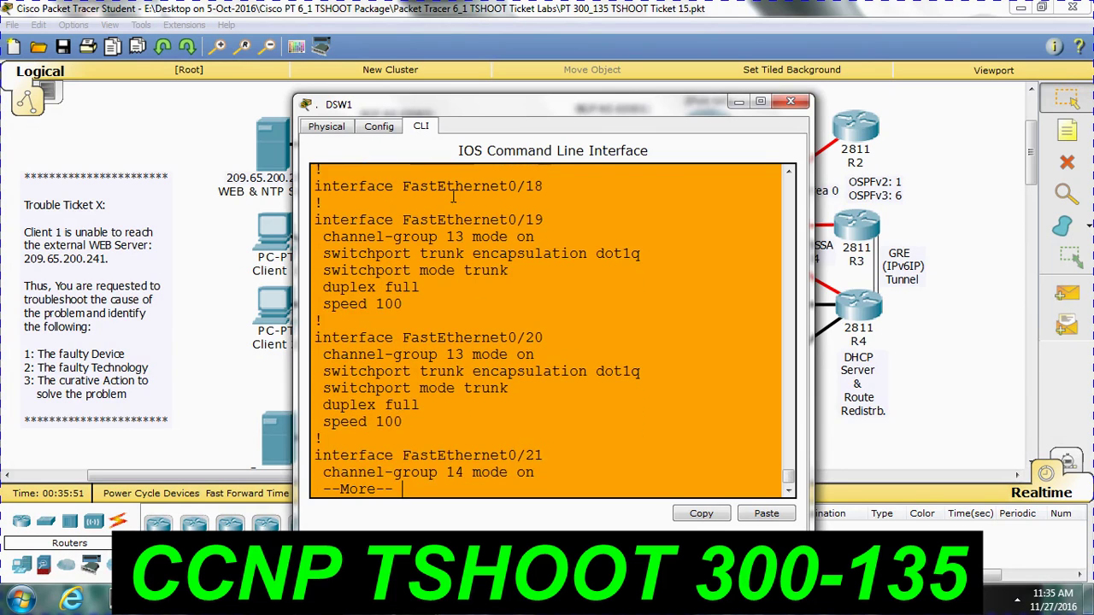
key("Return")
key("Return")
key("Return")
key("Return")
key("Return")
key("Return")
key("Return")
key("Return")
key("Return")
key("Return")
key("Return")
key("Return")
key("Return")
key("Return")
key("Return")
key("Return")
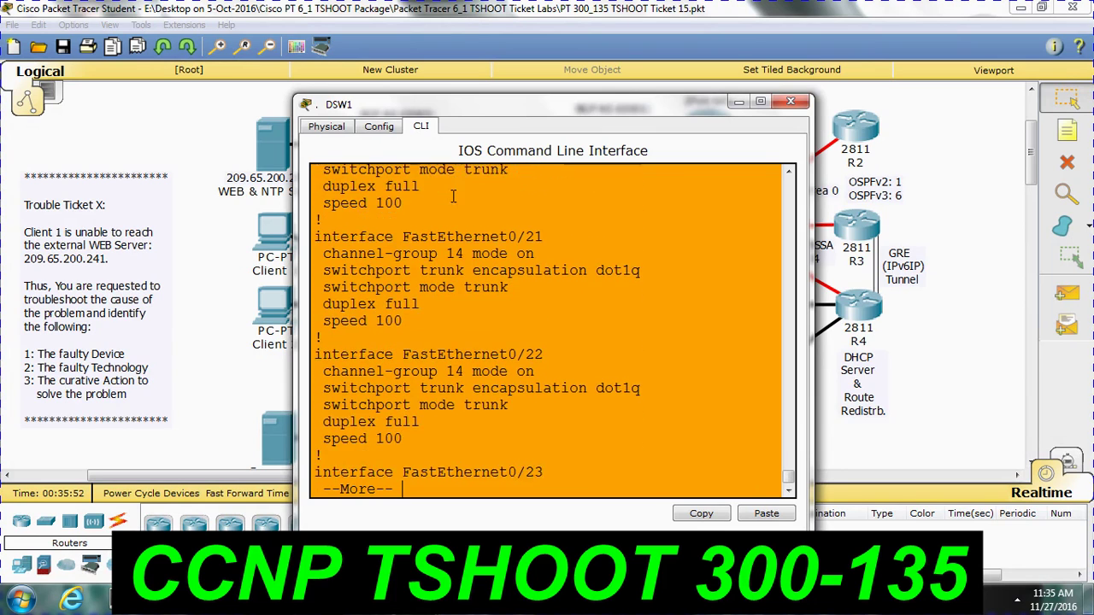
key("Return")
key("Return")
key("Return")
key("Return")
key("Return")
key("Return")
key("Return")
key("Return")
key("Return")
key("Return")
key("Return")
key("Return")
key("Return")
key("Return")
key("Return")
key("Return")
key("Return")
key("Return")
key("Return")
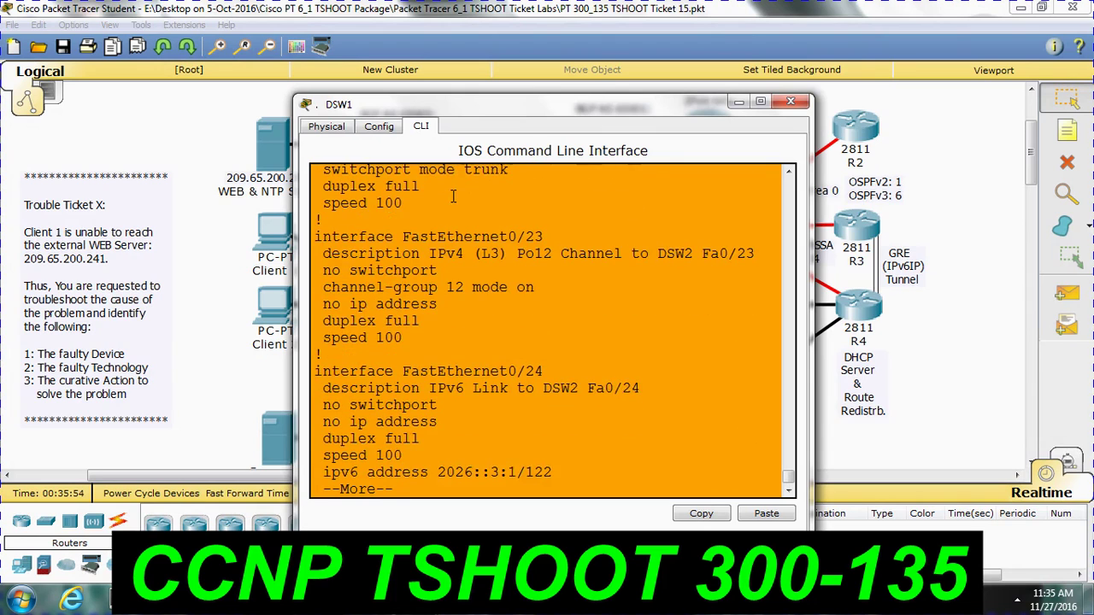
Continue to DSW1's Vlan10 interface settings and highlight its IP helper-address line.
key("Return")
key("Return")
key("Return")
key("Return")
key("Return")
key("Return")
key("Return")
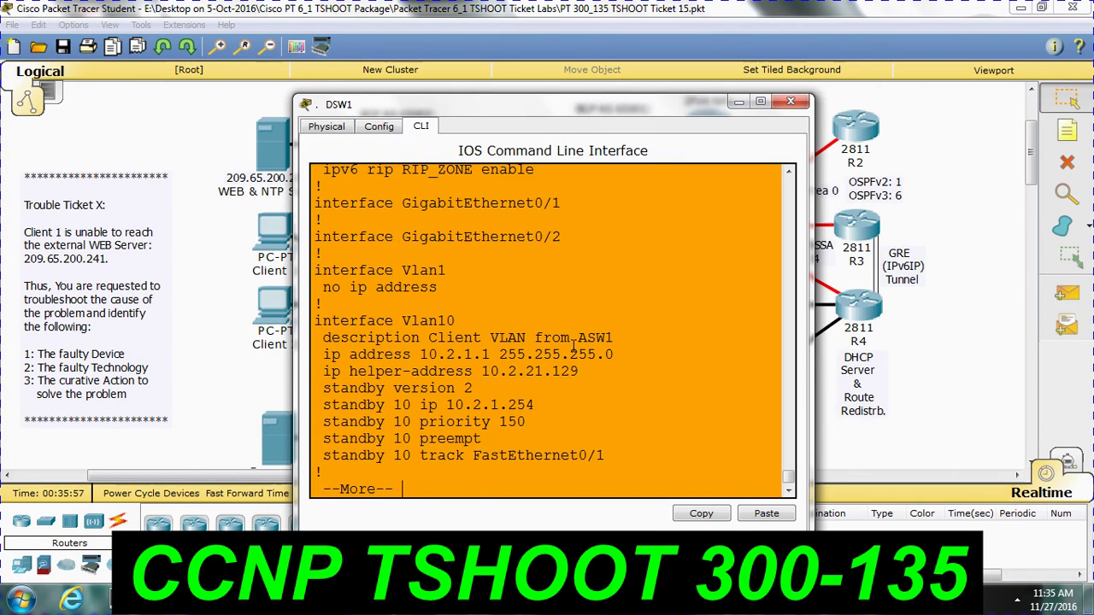
left_click_drag(578, 372, 499, 371)
triple_click(420, 367)
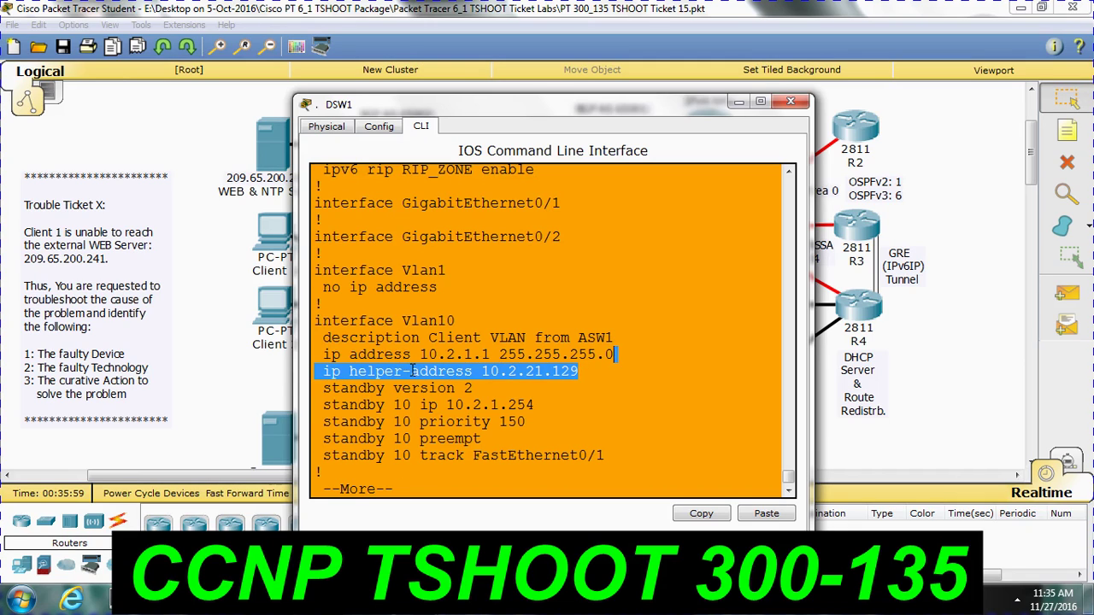
Stop the configuration listing and ping the helper address 10.2.21.129 from DSW1.
key("ctrl+c")
type("ping 10.2")
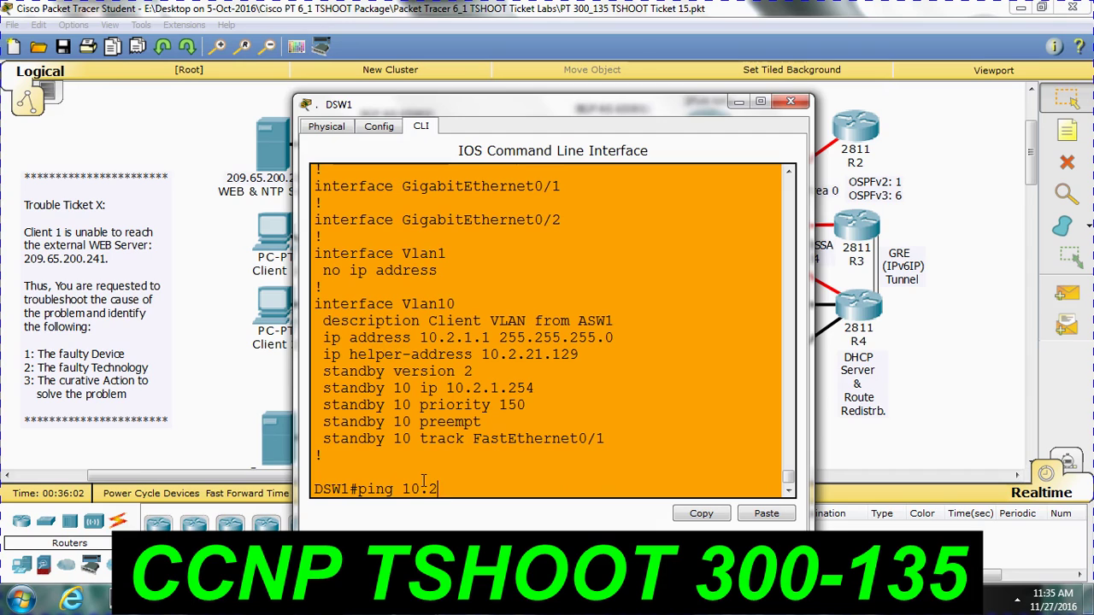
type(".21.129")
key("Return")
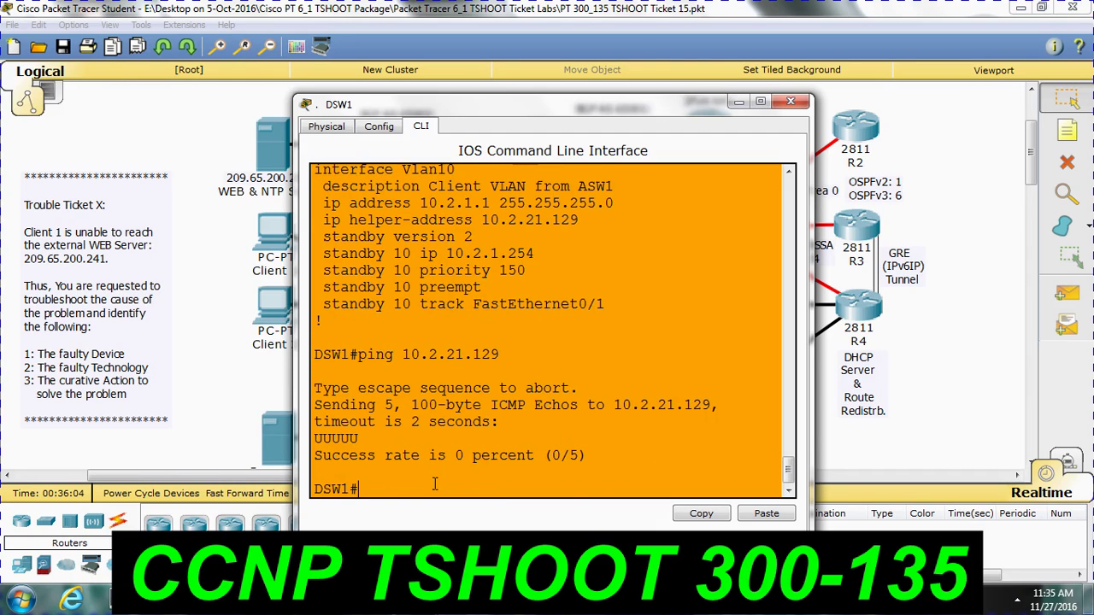
Switch to R4's CLI, highlight the Loopback21 IP address for comparison, and return to DSW1's CLI.
mouse_move(563, 513)
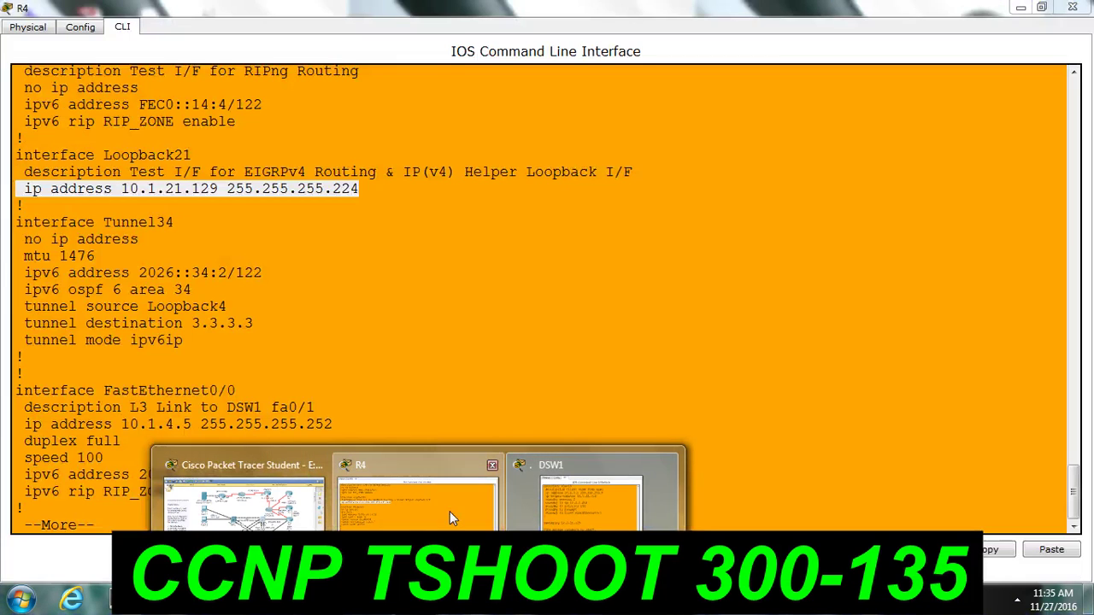
left_click(449, 511)
left_click(219, 188)
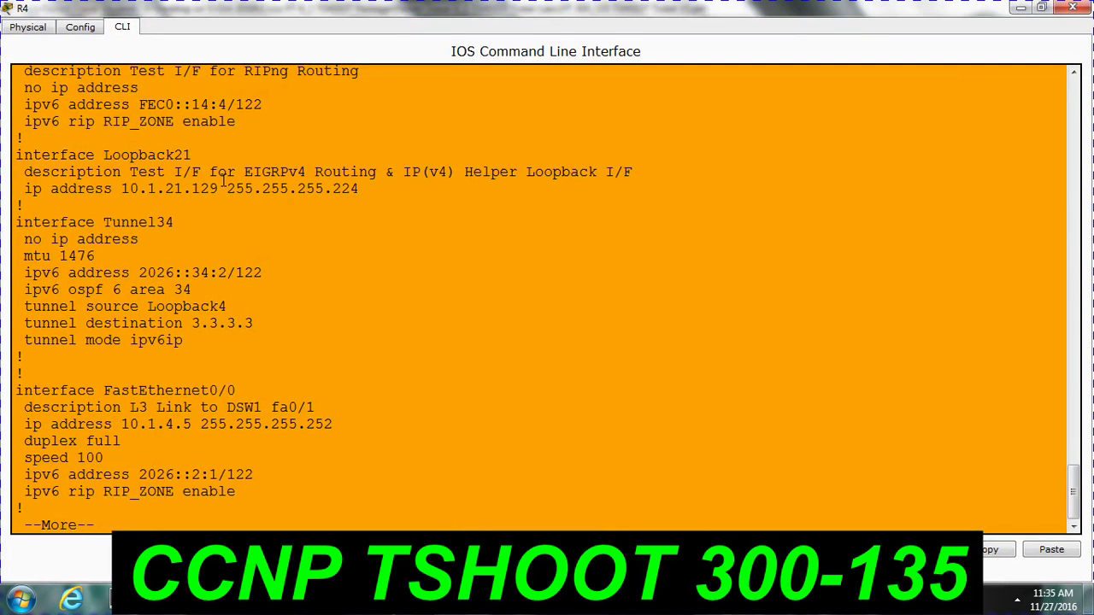
left_click_drag(219, 188, 123, 188)
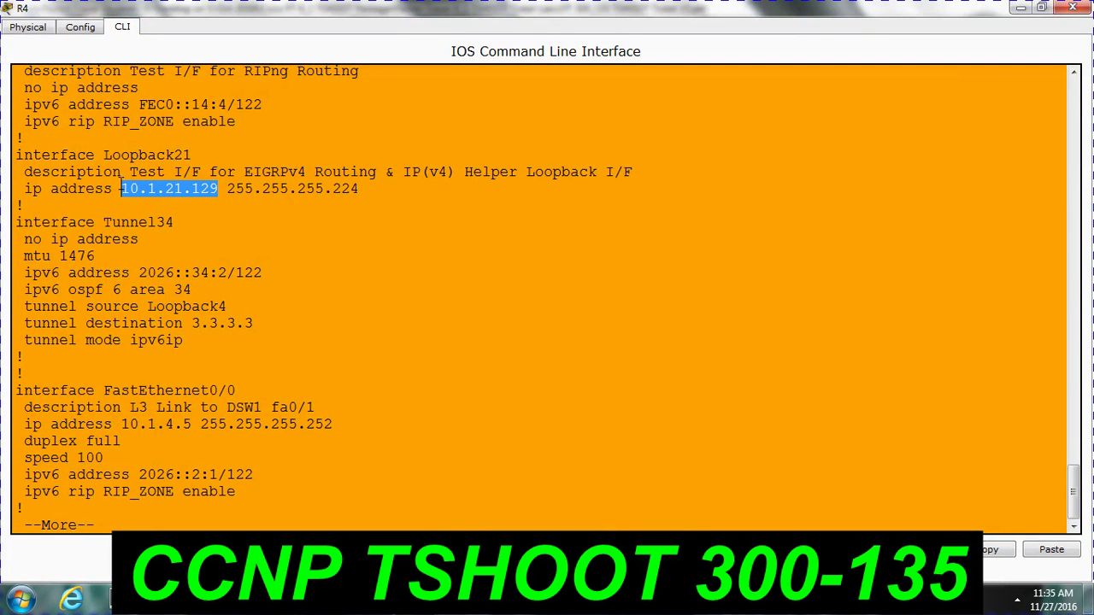
mouse_move(408, 598)
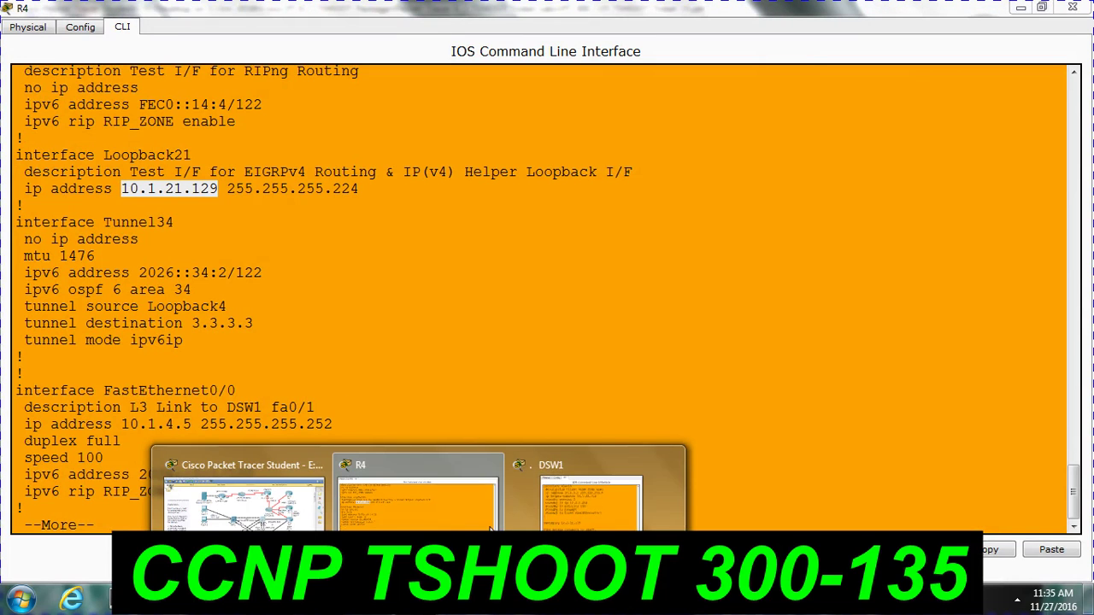
left_click(479, 506)
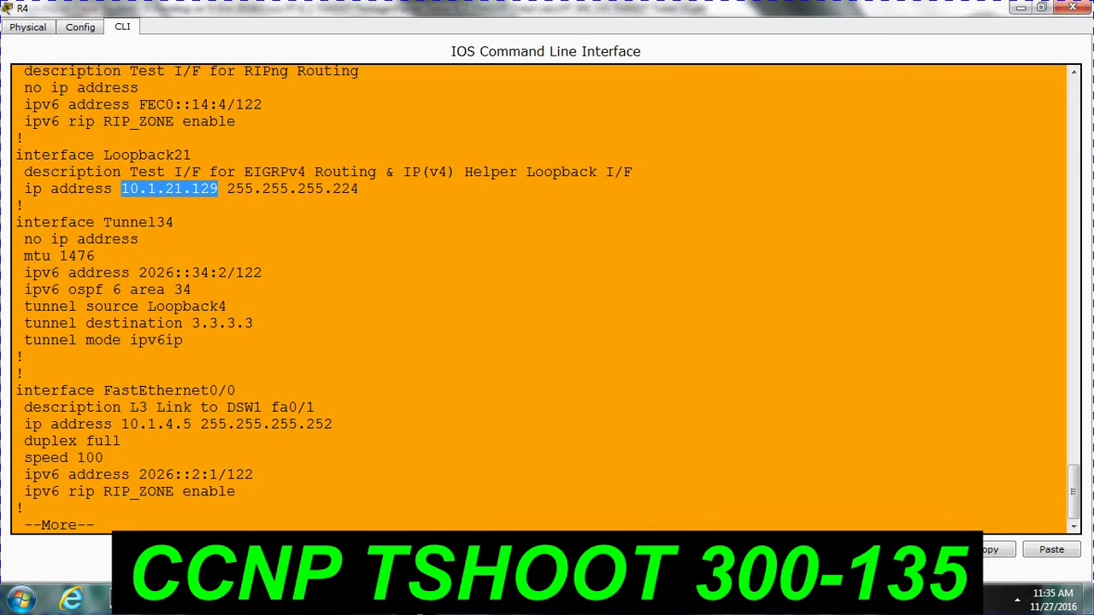
left_click(408, 598)
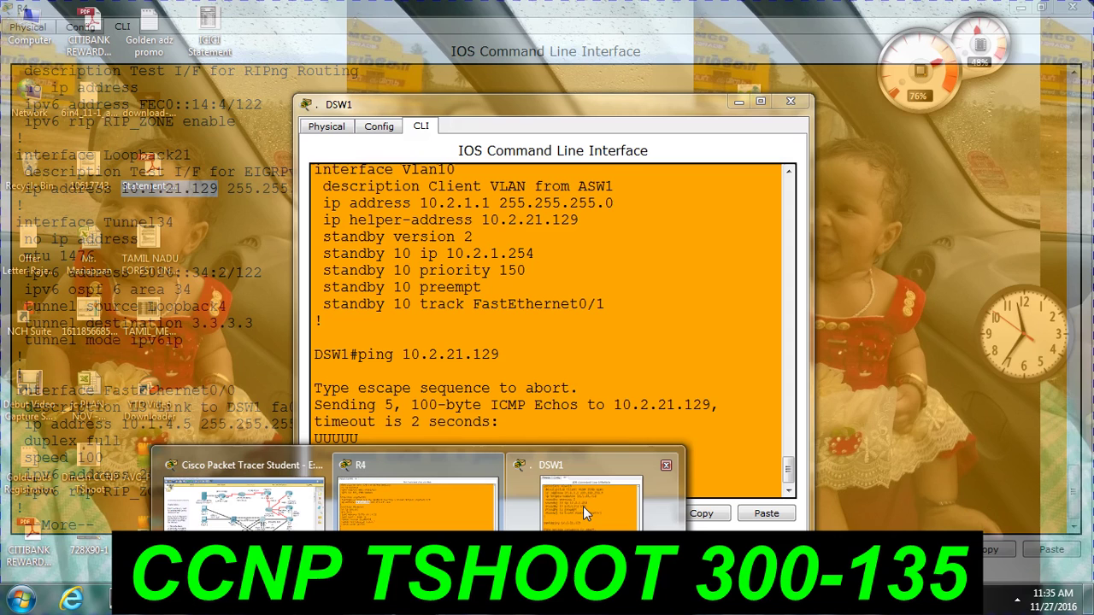
left_click(584, 511)
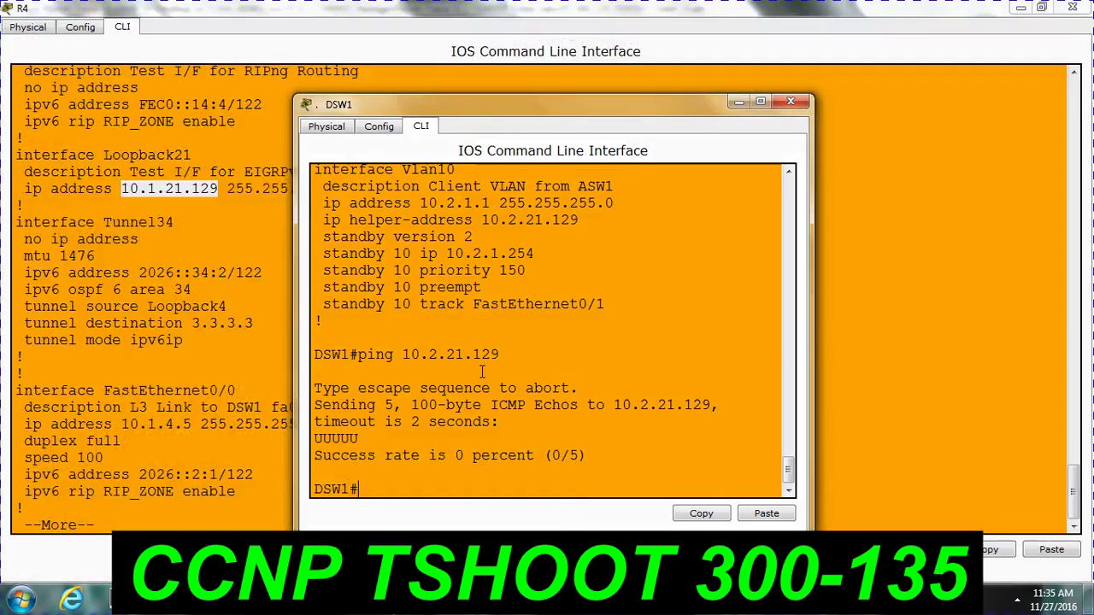
On DSW1's interface vlan 10, remove helper address 10.2.21.129 and configure "ip helper-address 10.1.2.129".
left_click(524, 236)
left_click(447, 477)
type("conf t")
key("Return")
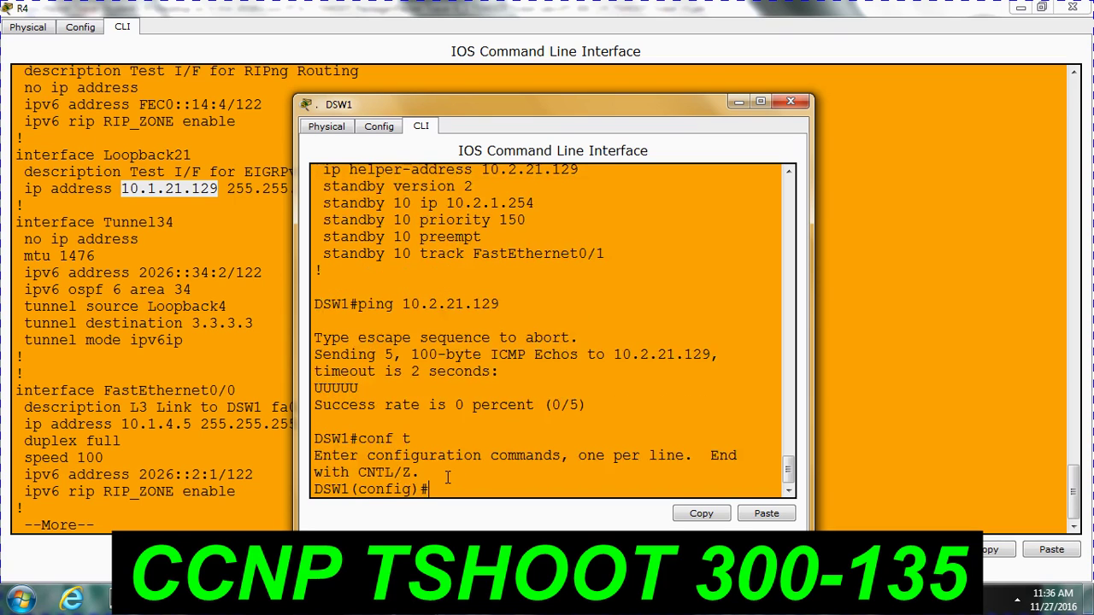
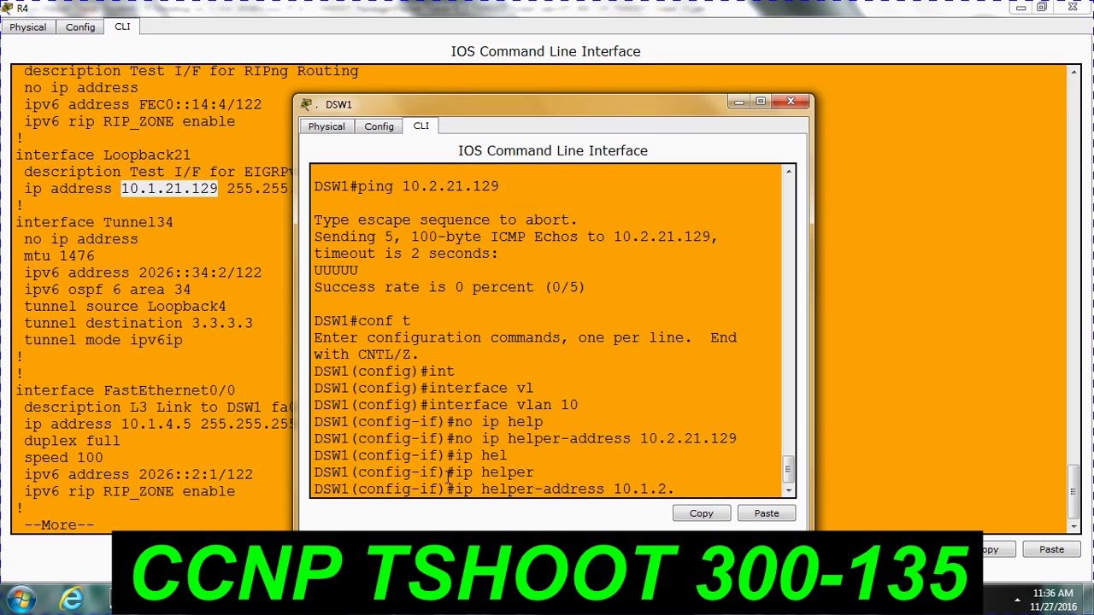
type("129")
key("Return")
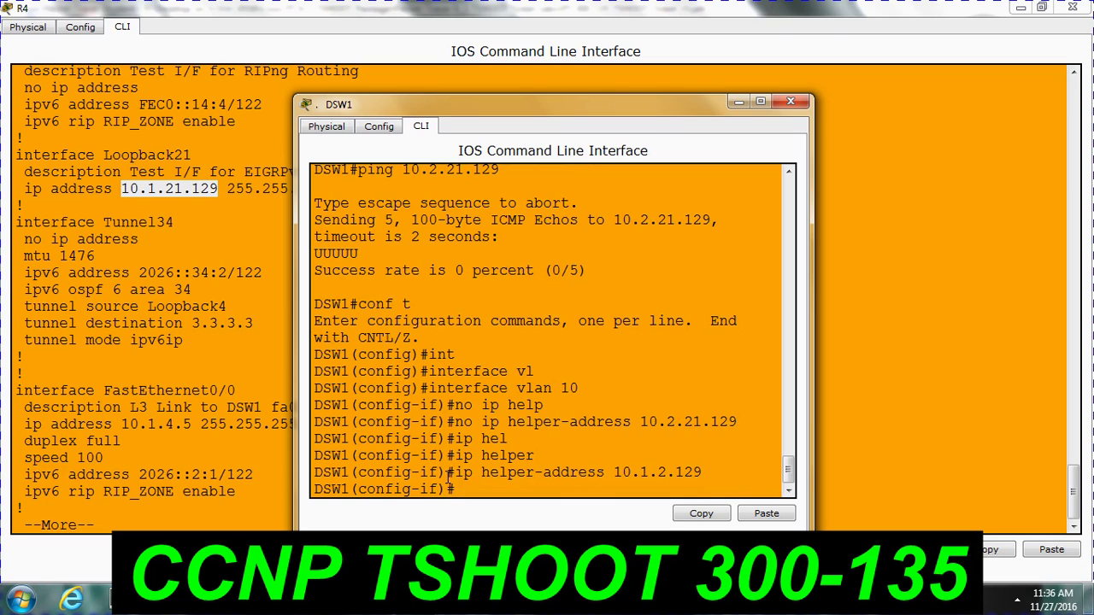
Leave configuration mode on DSW1 and test connectivity by pinging 10.1.2.129 and 10.1.21.129.
key("ctrl+z")
type("pin")
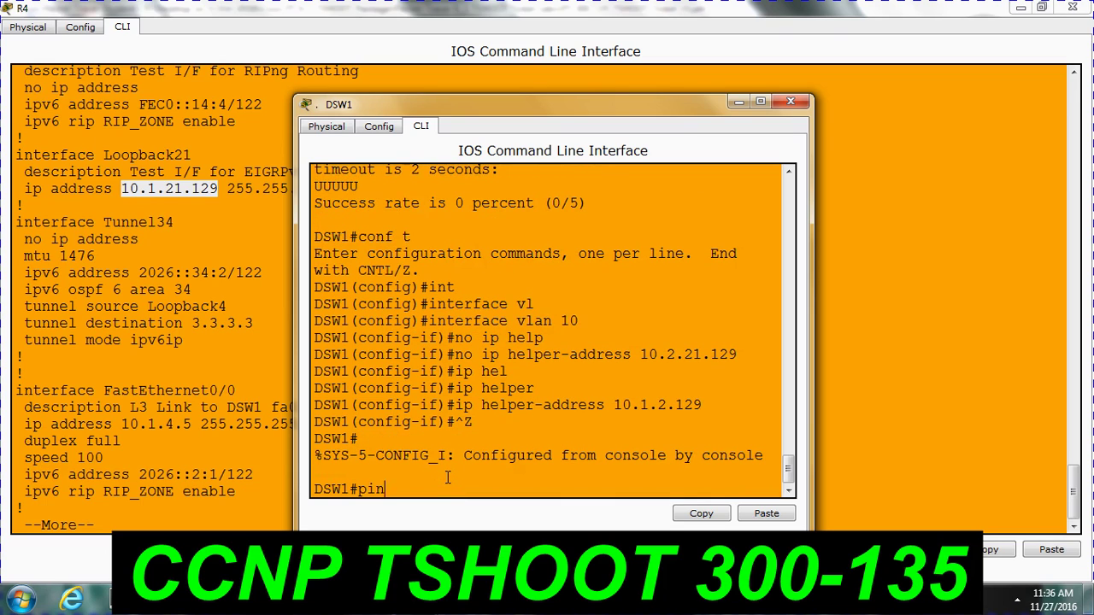
type("g 10.1.21")
key("BackSpace")
key("BackSpace")
type(".129")
key("Return")
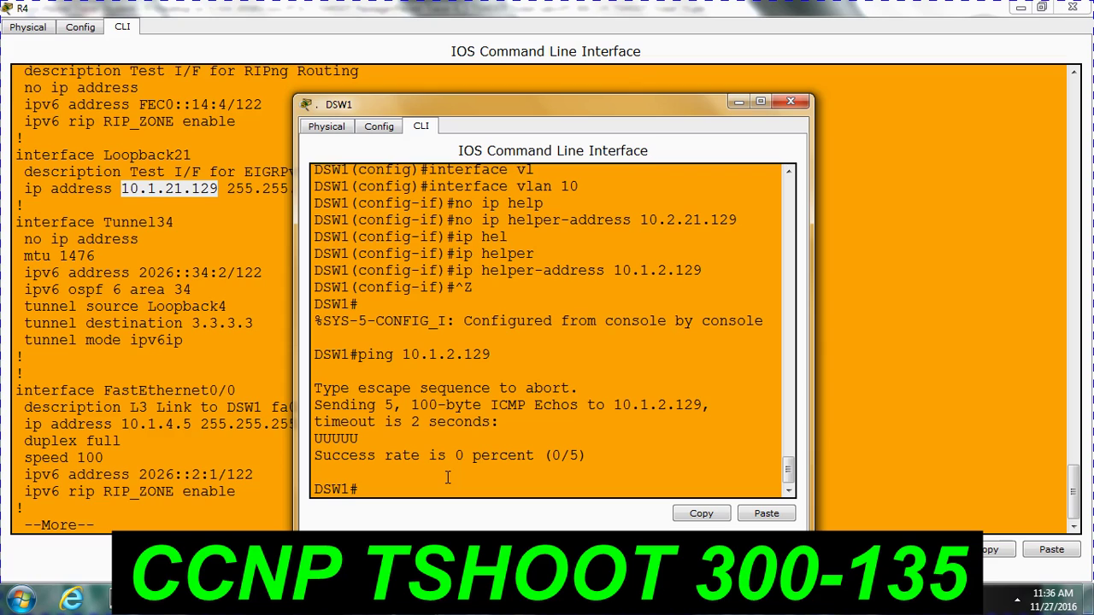
type("ping 10.1.21.129")
key("Return")
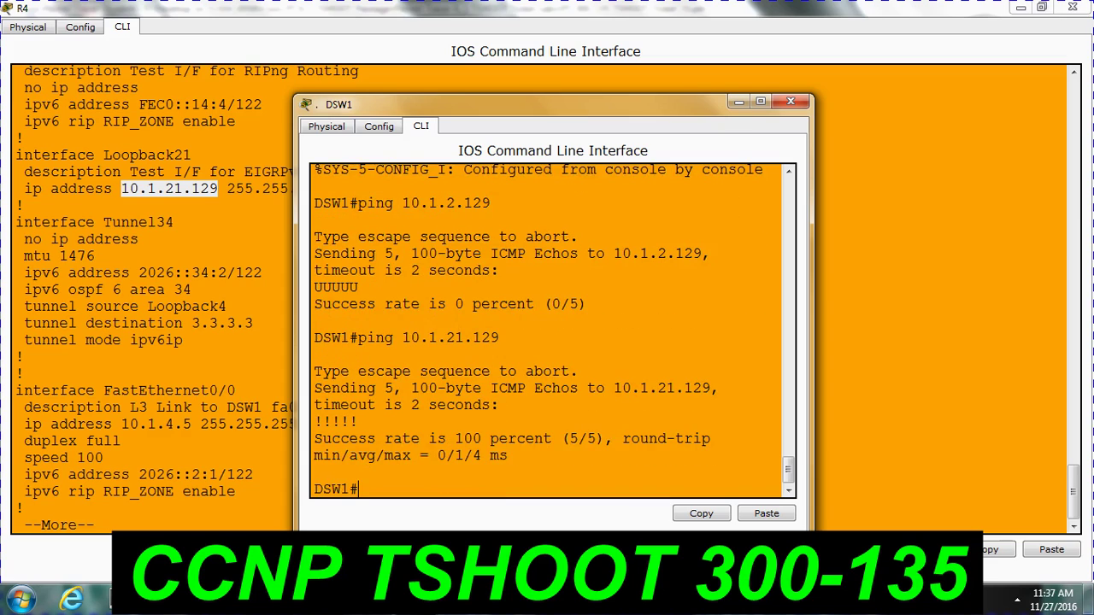
Return to the topology, open ASW1's CLI and enter global configuration mode with "en" and "conf t".
mouse_move(417, 601)
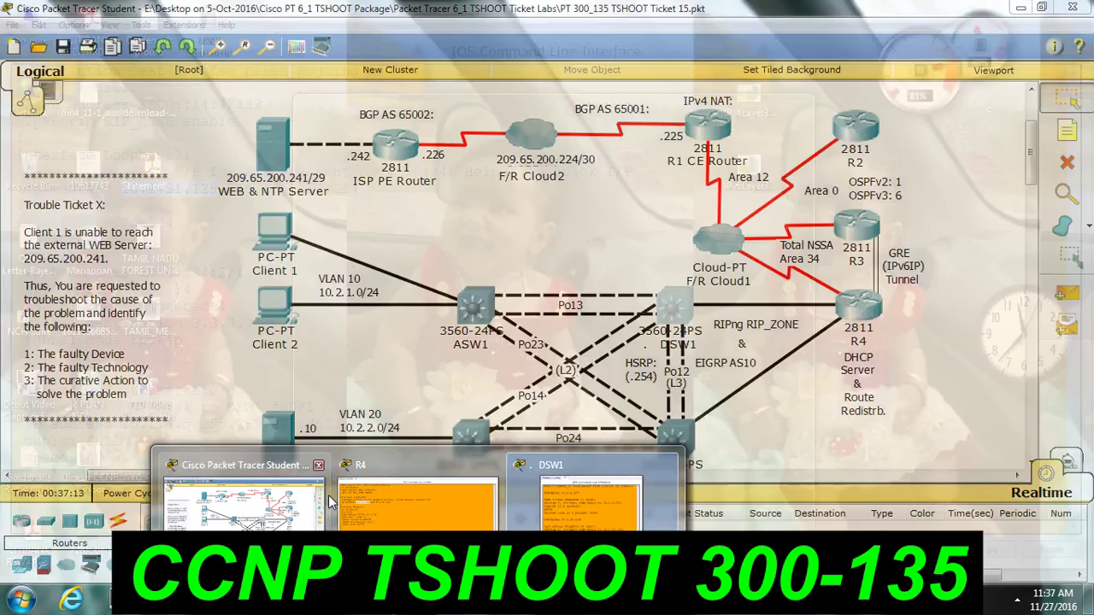
left_click(329, 502)
left_click(476, 305)
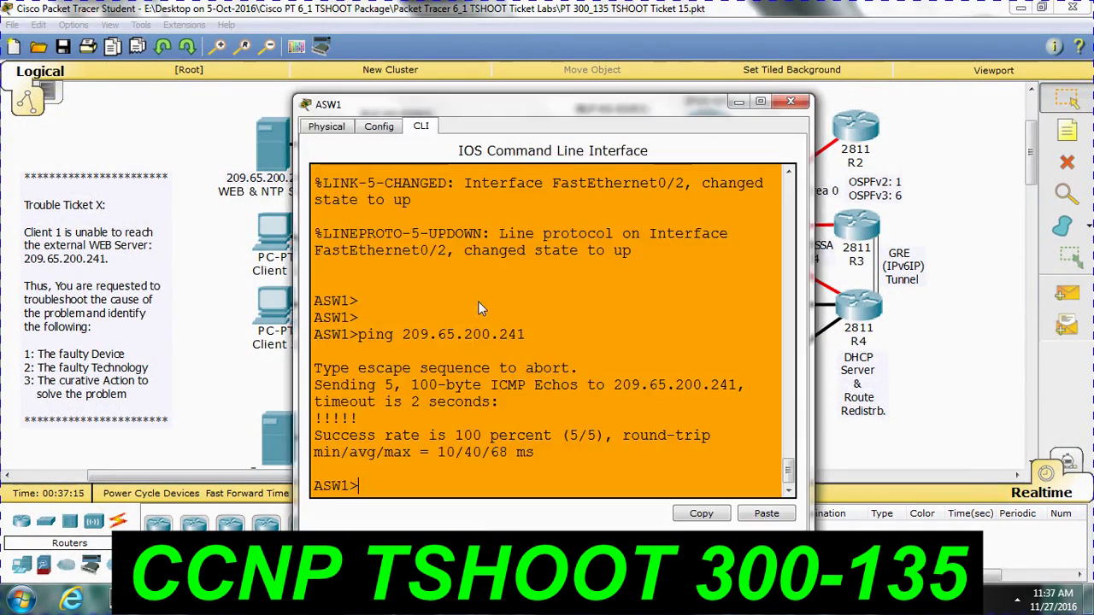
type("en")
key("Return")
type("sh")
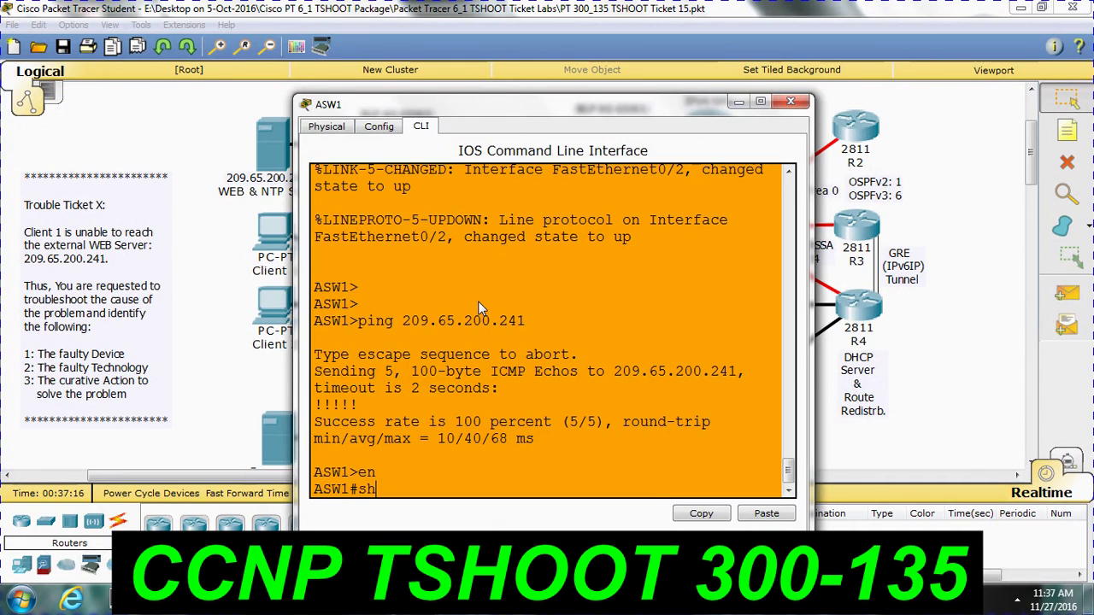
key("BackSpace")
key("BackSpace")
type("conf t")
key("Return")
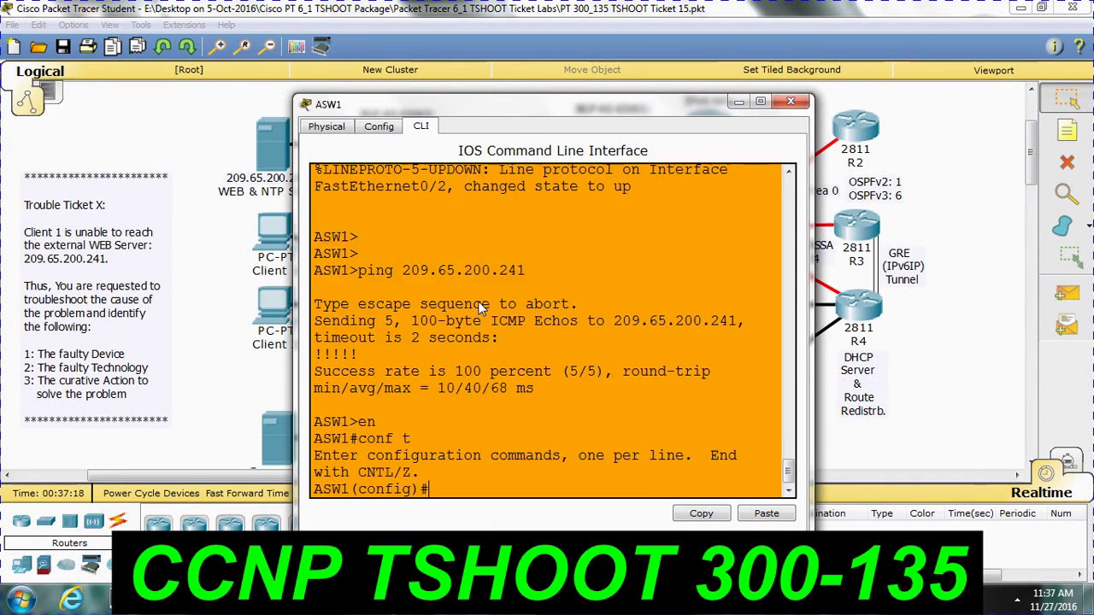
Select ASW1's interface range FastEthernet 0/1-2 and shut both ports down.
type("int")
key("Tab")
type("r")
key("Tab")
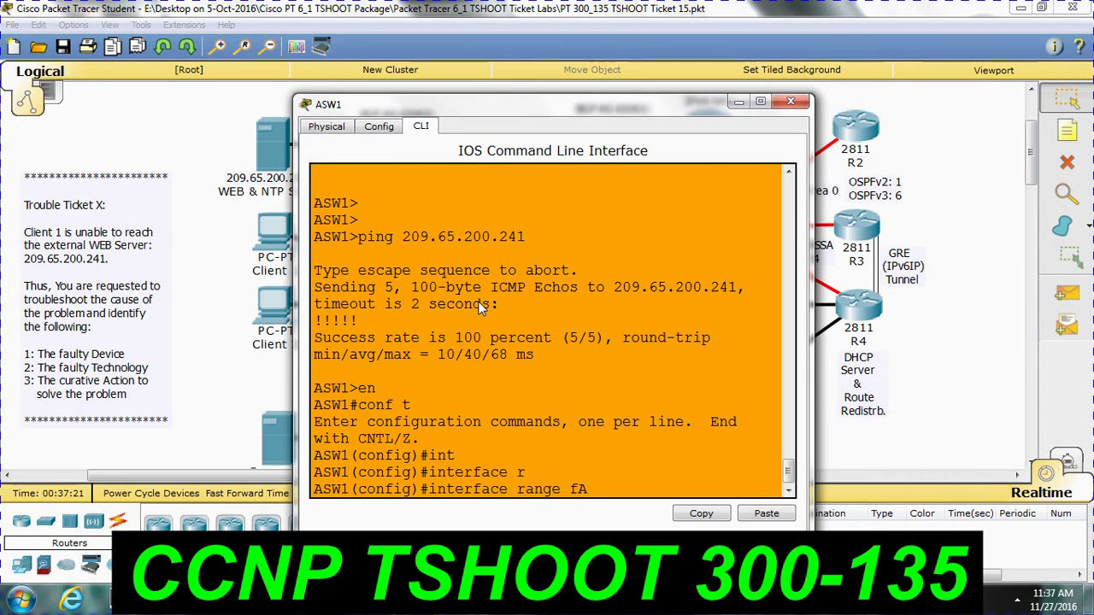
key("BackSpace")
key("BackSpace")
type("FAS")
key("Tab")
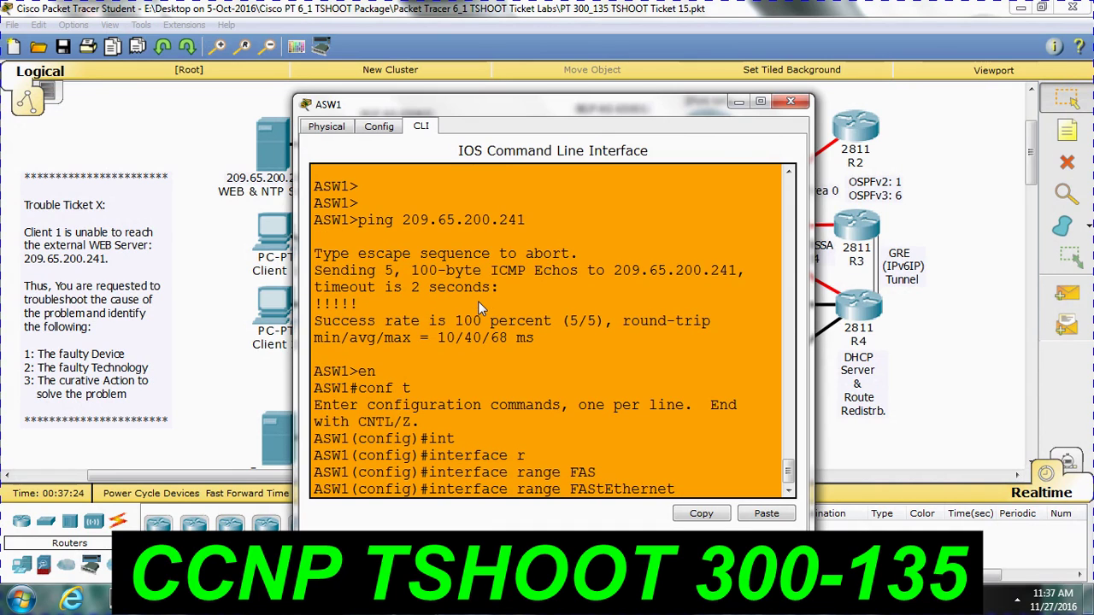
type("0/1-2")
key("Return")
type("SHU")
key("Tab")
key("Return")
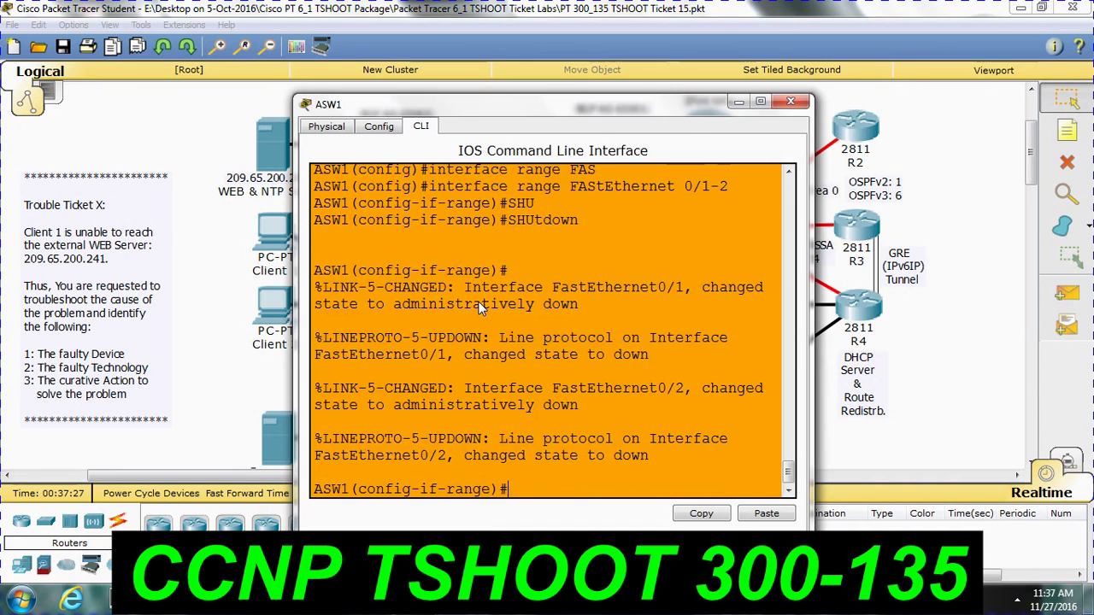
Re-enable ASW1's FastEthernet 0/1-2 with "no shutdown" and leave configuration mode.
type("NO SHU")
key("Tab")
key("Return")
key("Return")
key("Return")
key("Return")
key("Return")
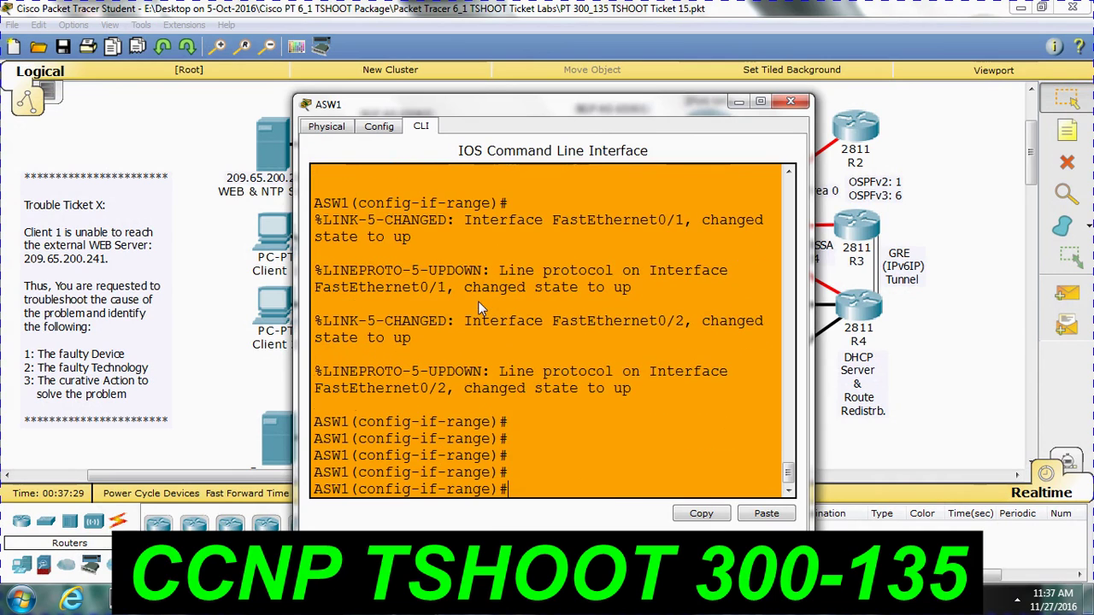
key("ctrl+z")
key("Return")
key("Return")
key("Return")
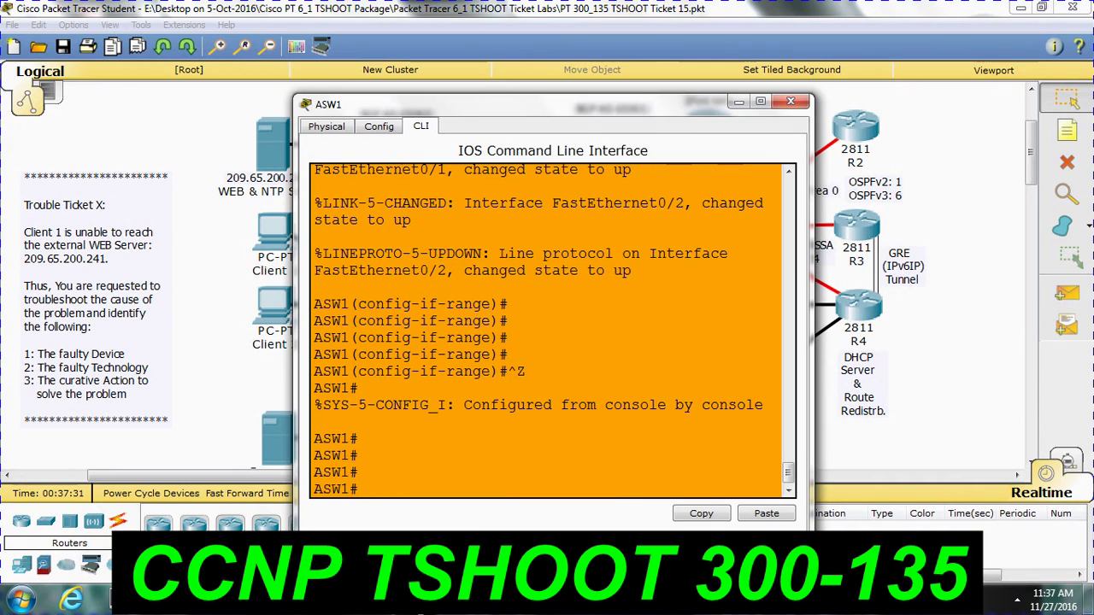
Open Client 1's IP Configuration from the topology and request a fresh DHCP address by switching to Static and back to DHCP.
mouse_move(419, 602)
left_click(163, 489)
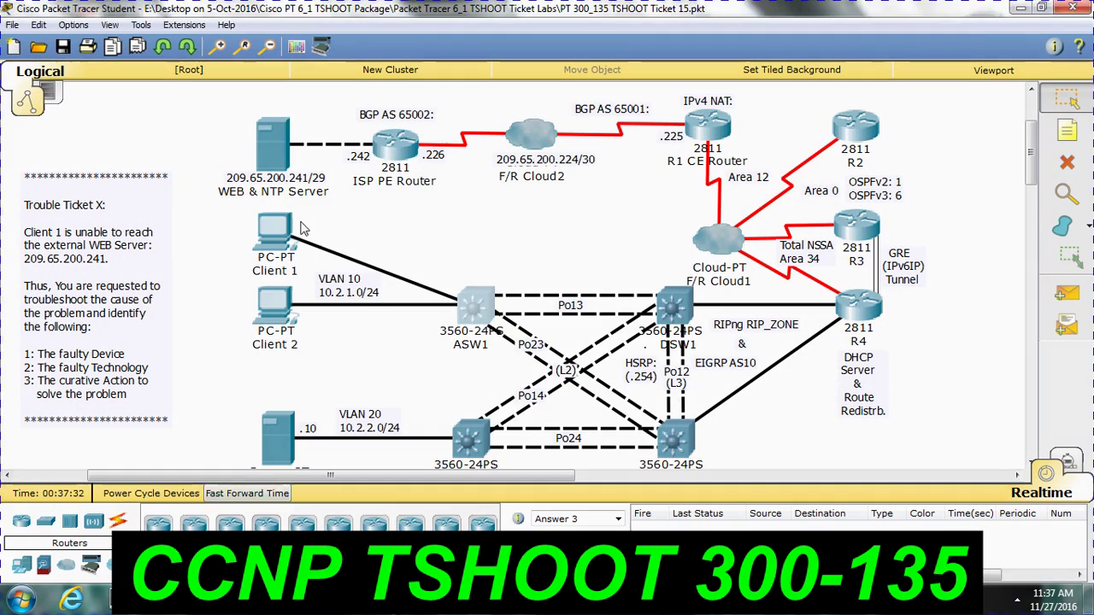
left_click(273, 229)
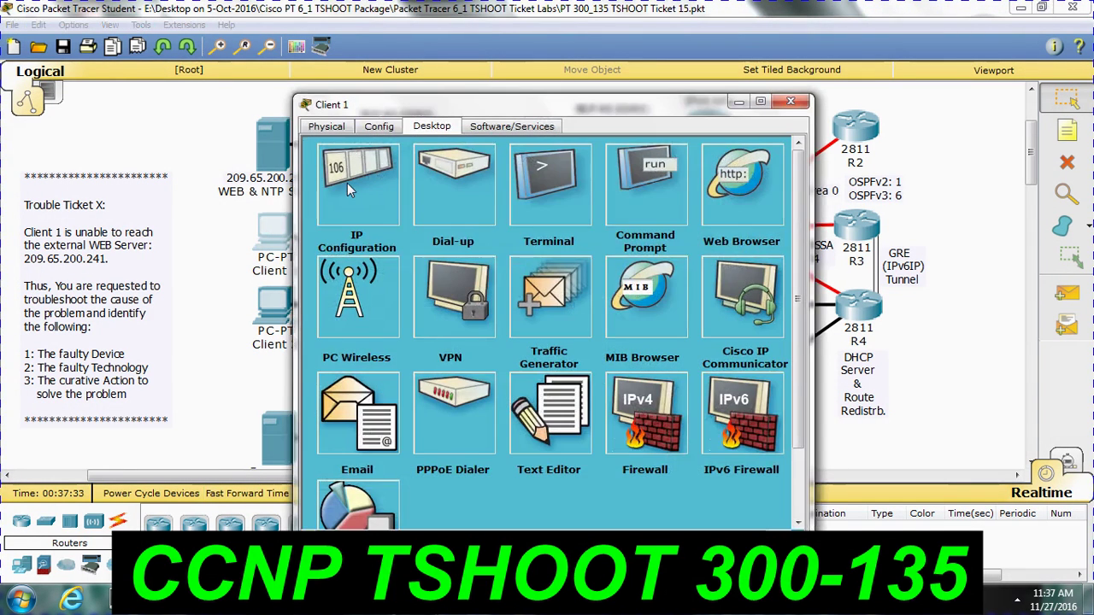
left_click(347, 183)
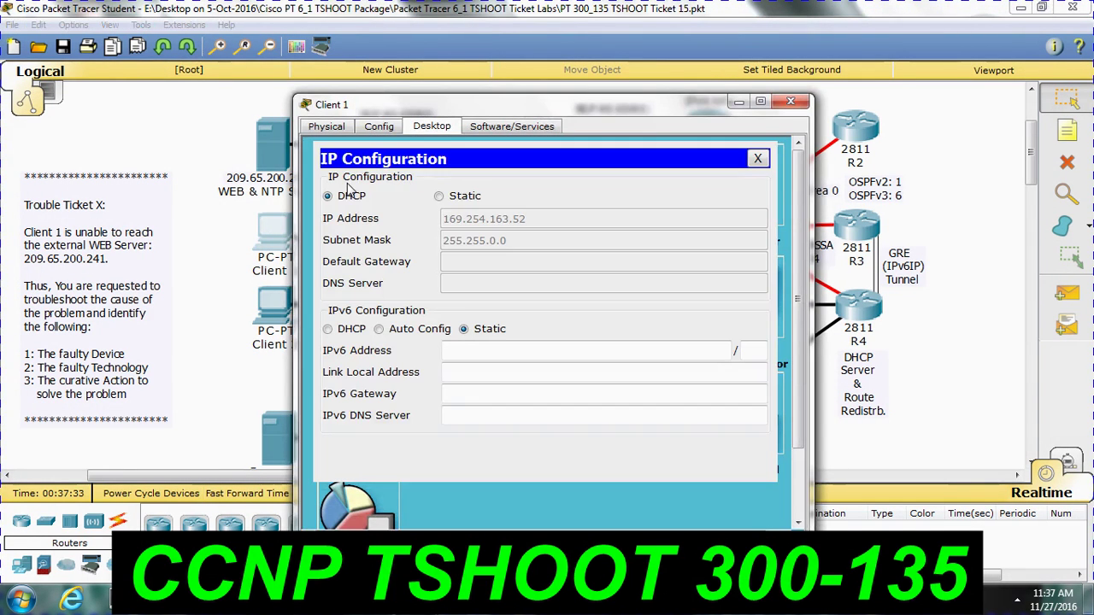
left_click(446, 196)
left_click(353, 198)
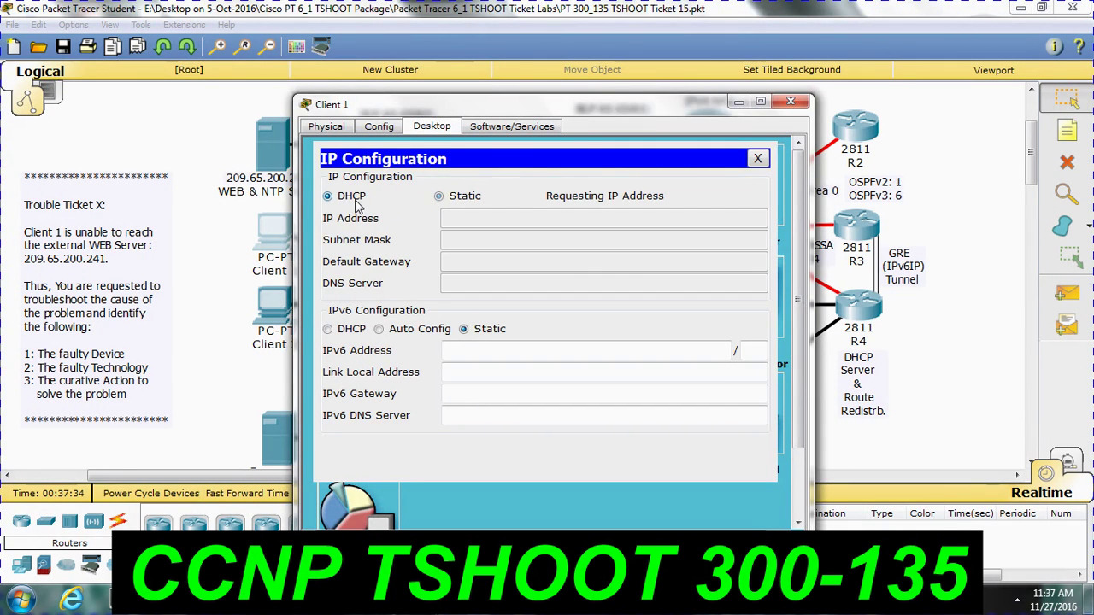
Open Client 2's IP Configuration to check its DHCP address settings, and close the Client 2 window.
left_click(273, 319)
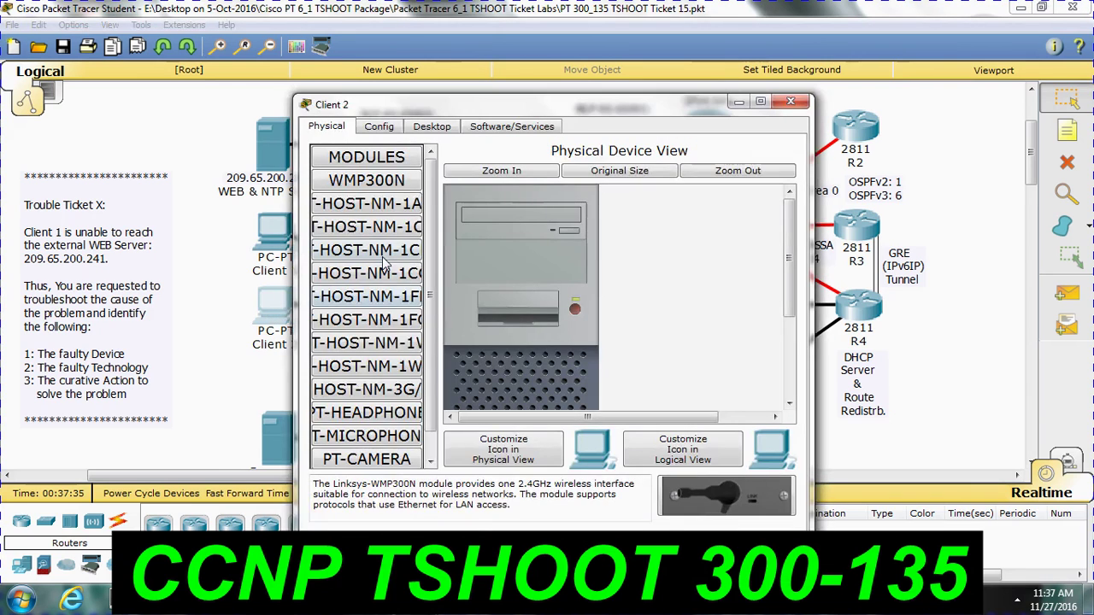
left_click(384, 128)
left_click(444, 129)
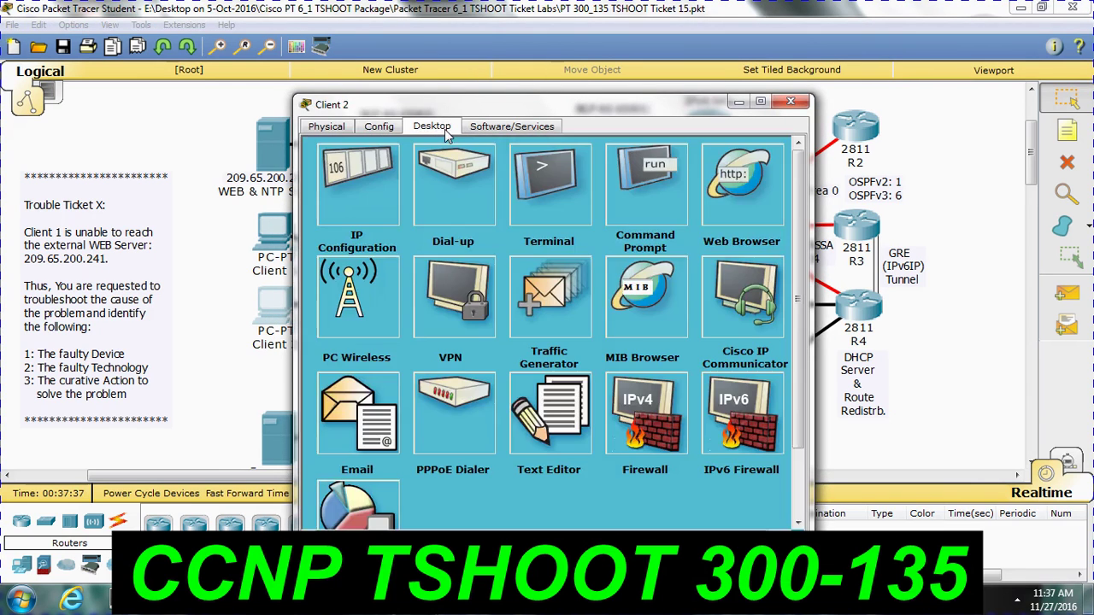
left_click(359, 179)
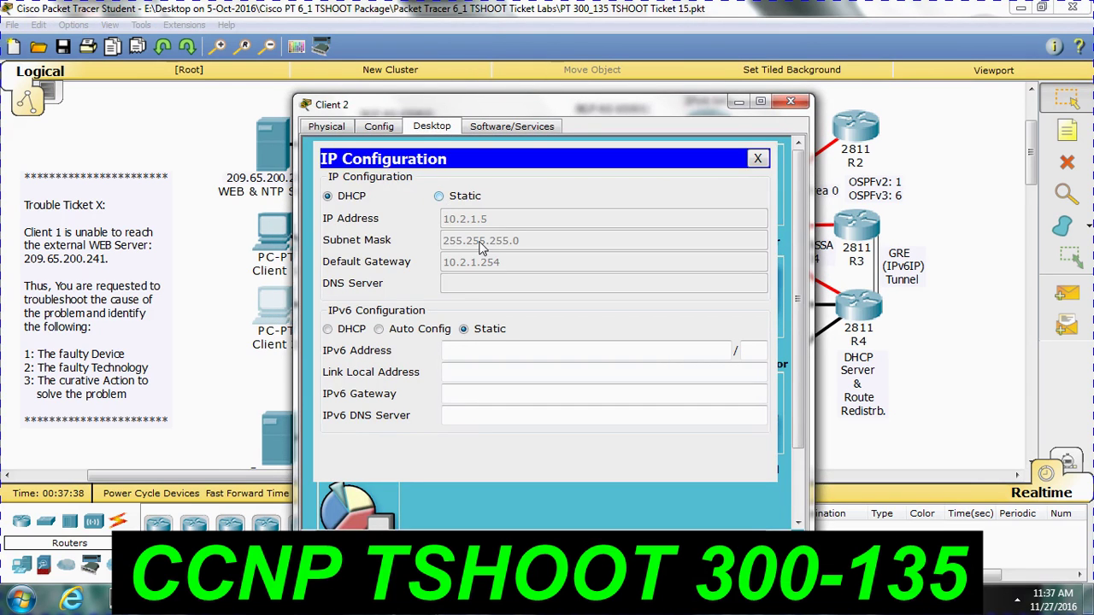
left_click(757, 158)
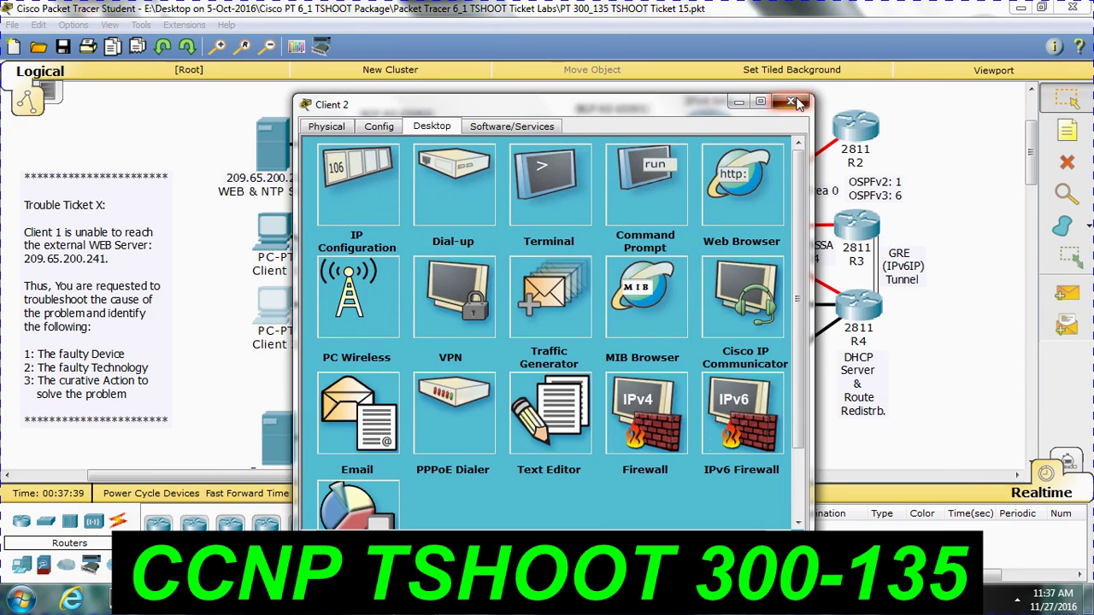
left_click(791, 103)
Return to Client 1's IP Configuration and retry the DHCP request by switching to Static and back to DHCP.
left_click(284, 239)
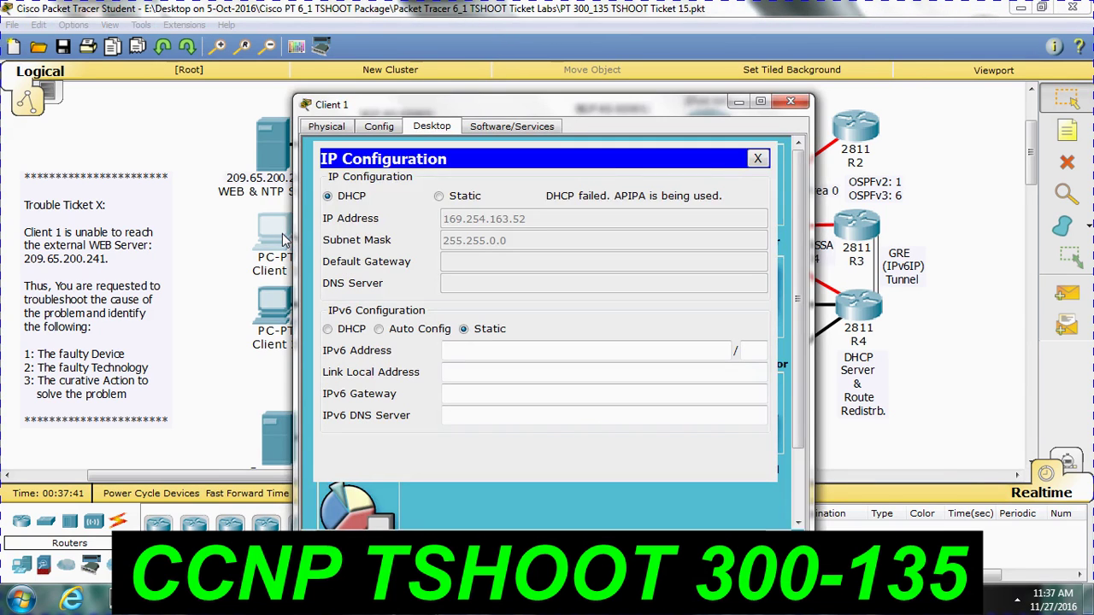
left_click(444, 197)
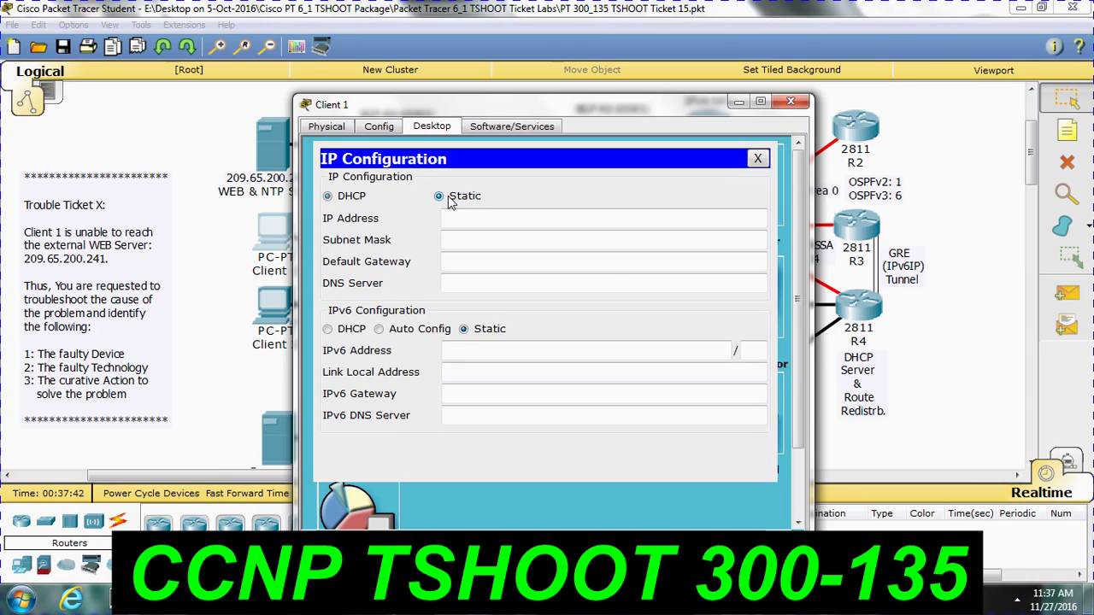
left_click(340, 195)
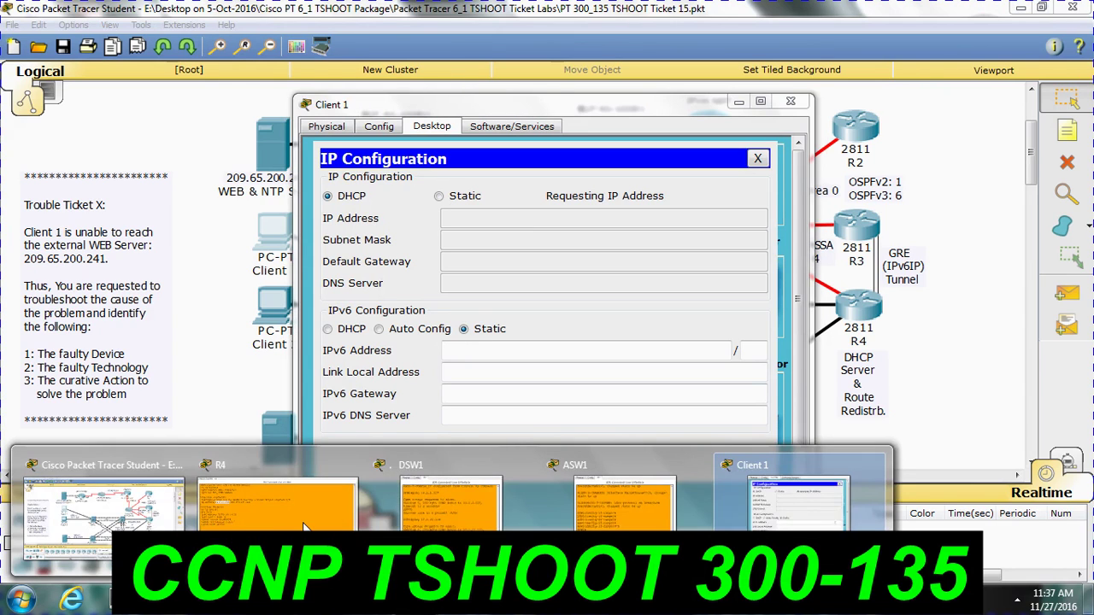
Bring up R4's CLI, list the DHCP leases with "sh ip dhcp binding", and minimize the R4 window.
left_click(354, 487)
key("q")
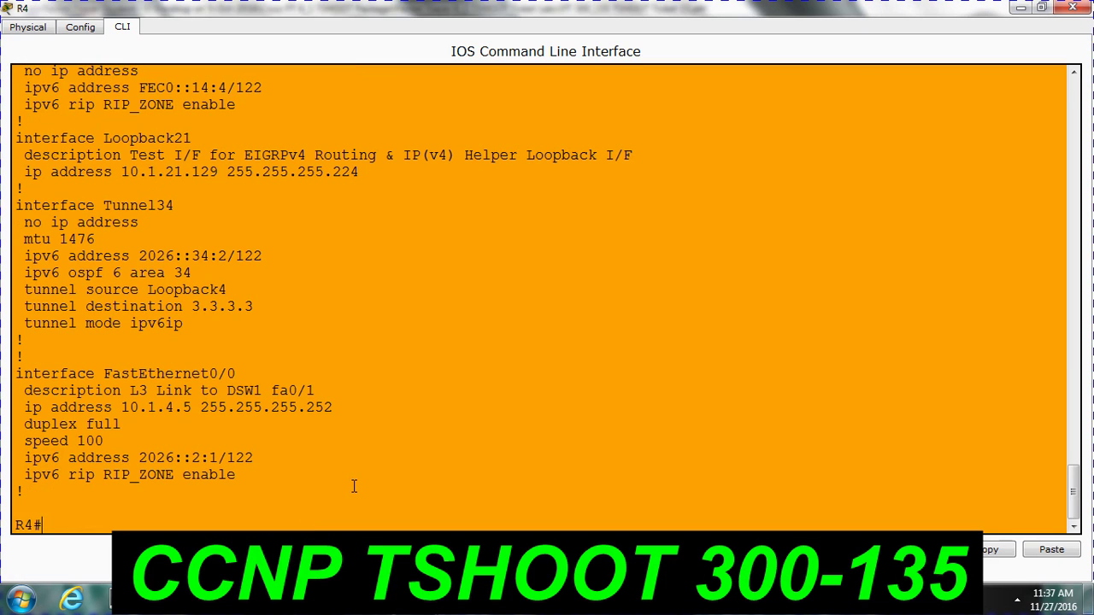
key("Up")
key("Up")
key("Return")
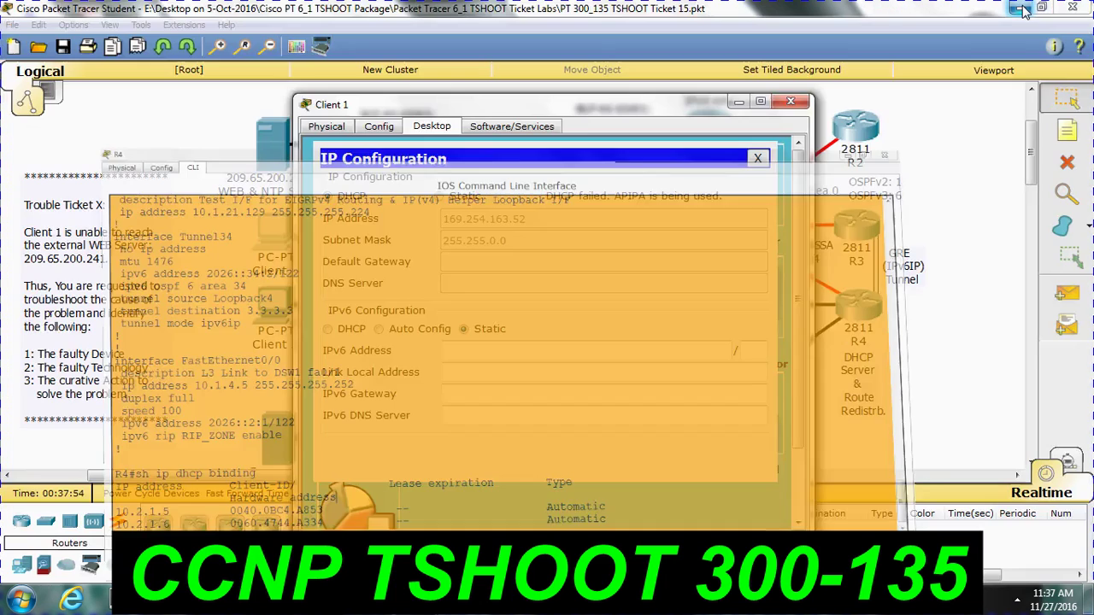
left_click(1020, 8)
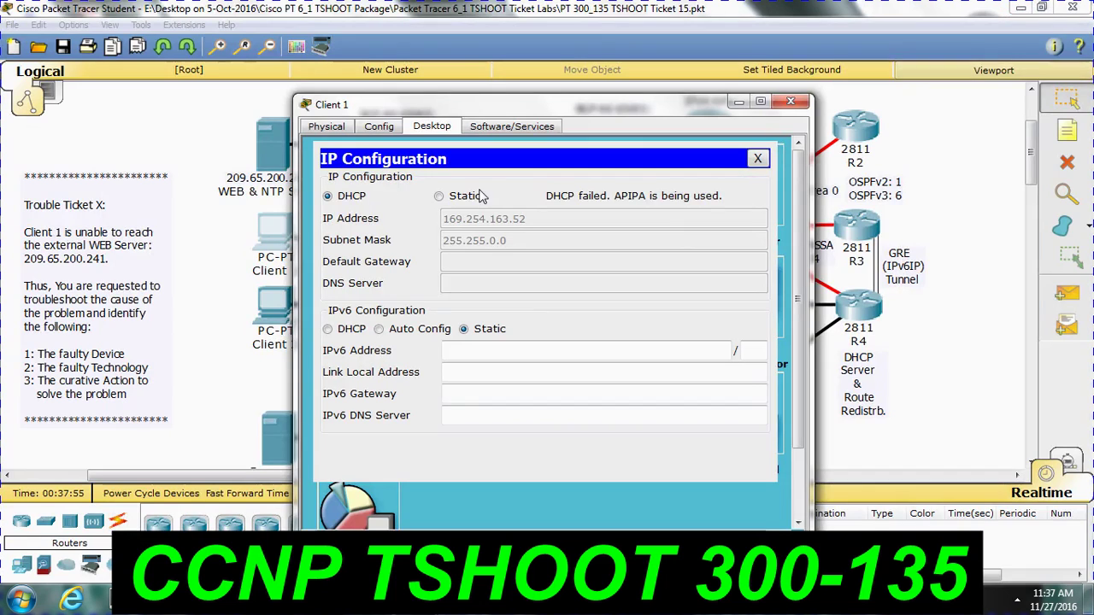
Switch Client 1's IPv4 addressing to Static and close the Client 1 window.
left_click(439, 196)
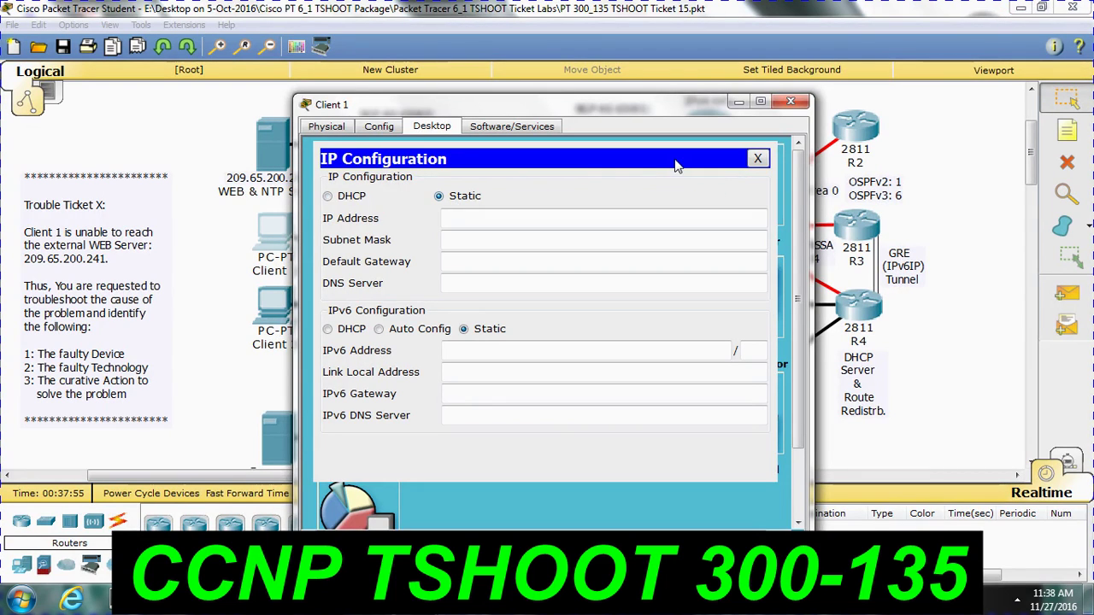
left_click(757, 158)
left_click(793, 108)
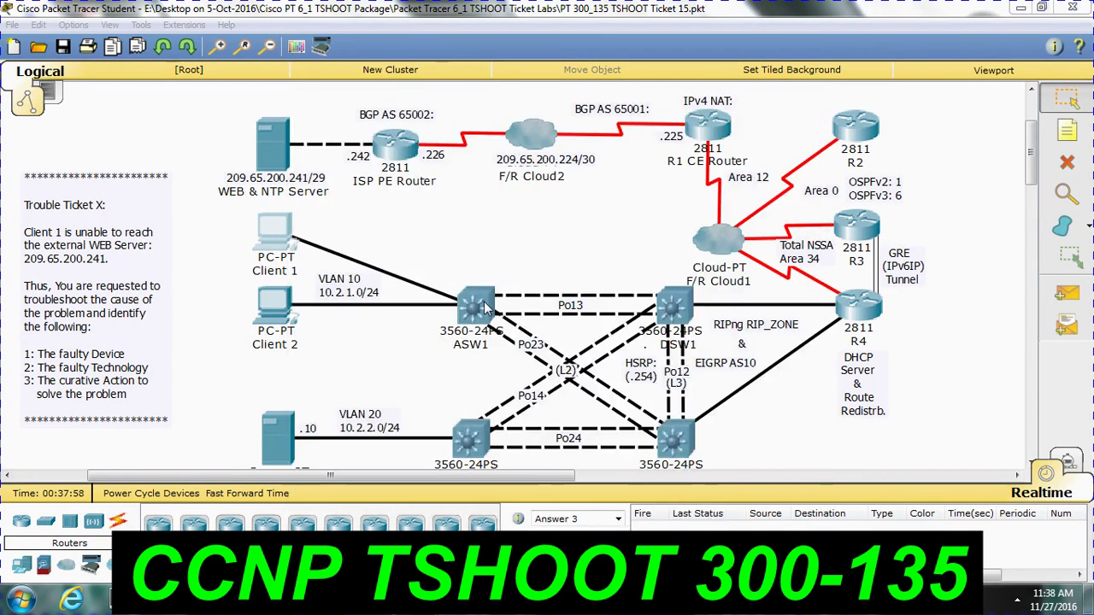
Open ASW1's CLI, enter global configuration mode and select interface FastEthernet 0/1.
left_click(483, 301)
type("CONF T")
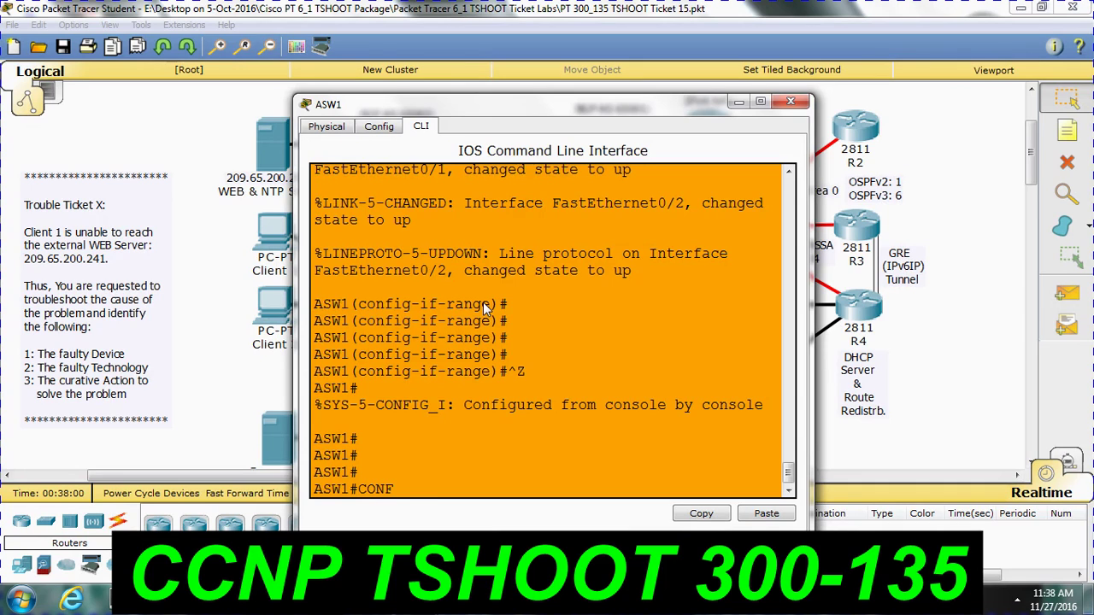
key("Return")
type("interfa")
key("Tab")
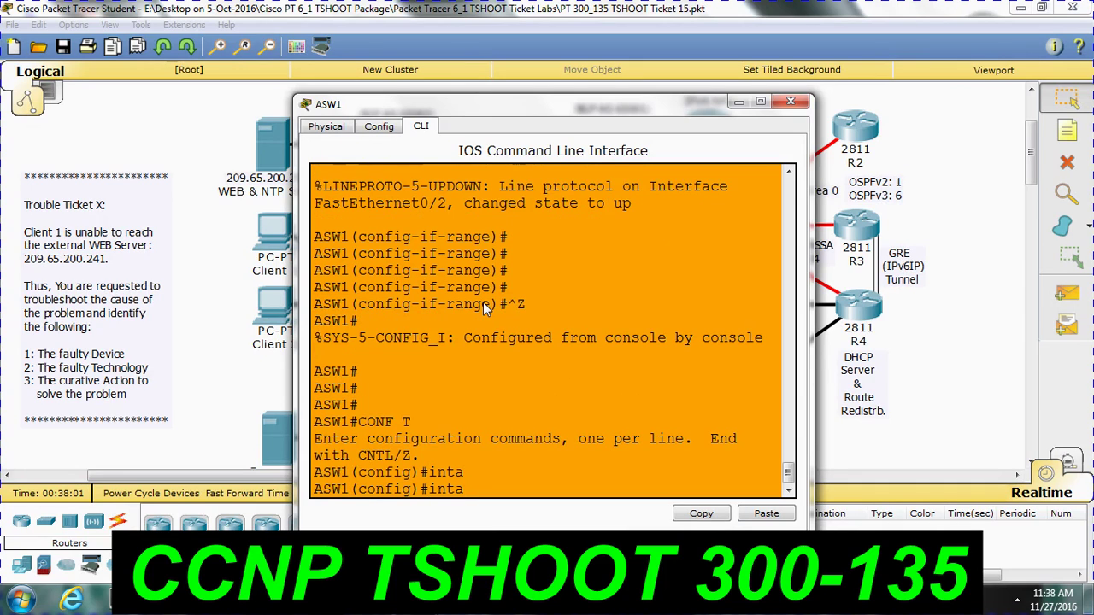
key("BackSpace")
type("er")
key("Tab")
type("fa")
key("Tab")
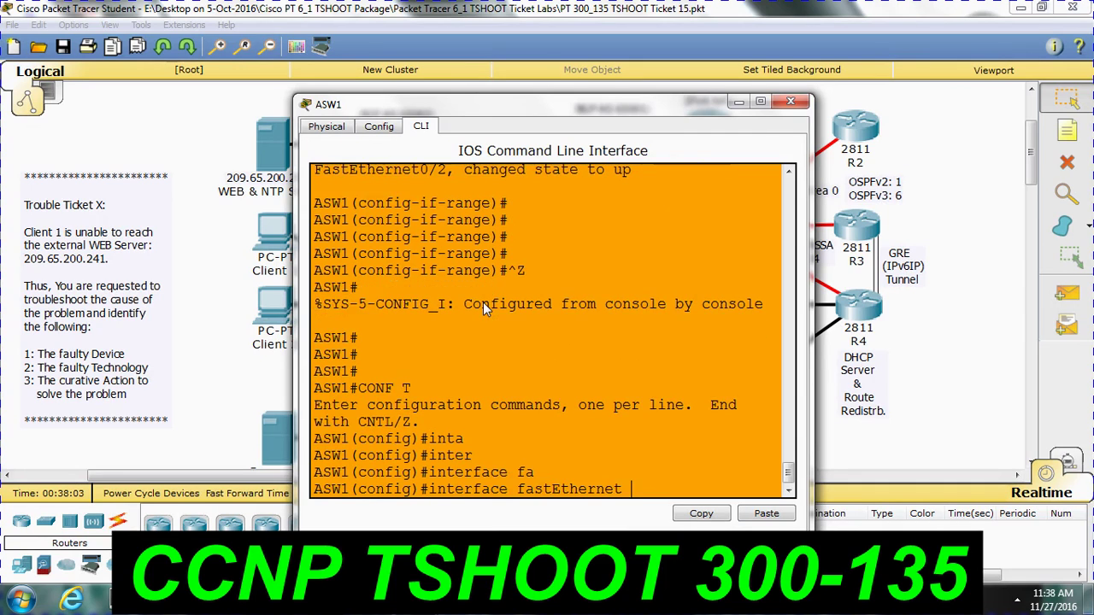
type("0/1")
key("Return")
Bounce ASW1's FastEthernet 0/1 by issuing "shutdown" followed by "no shutdown".
type("shu")
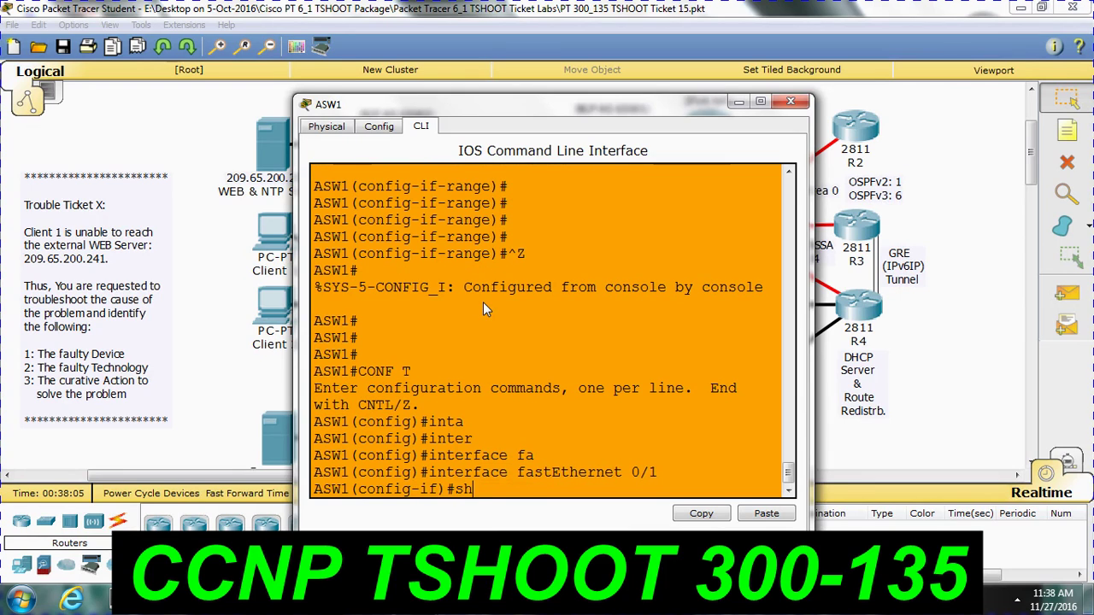
key("Tab")
key("Return")
key("Return")
type("nfig-if)#n")
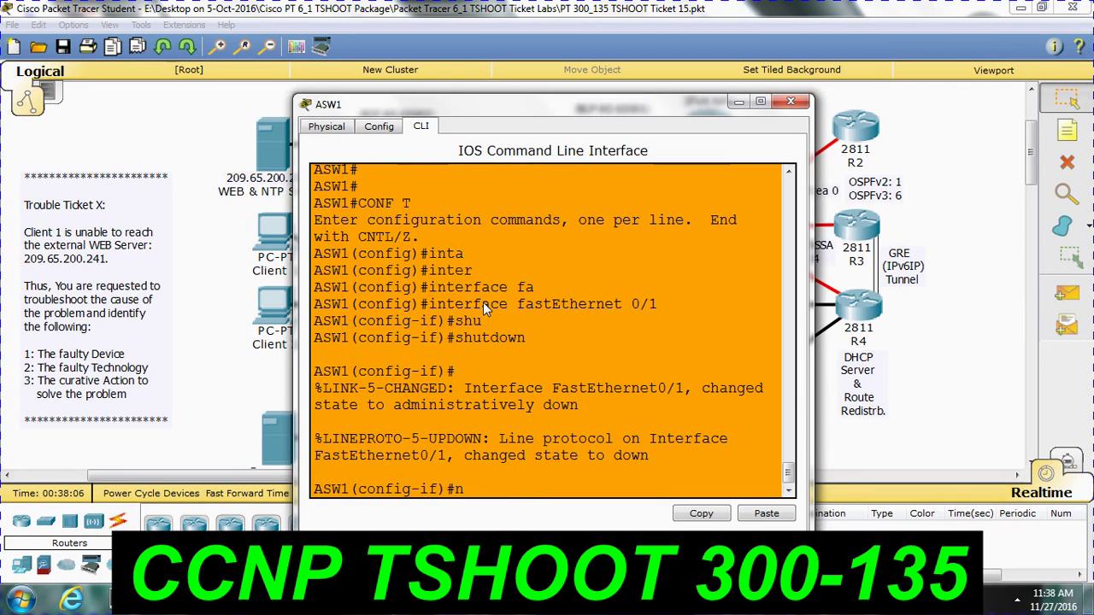
type("o shy")
key("BackSpace")
type("u")
key("Tab")
key("Return")
key("Return")
key("Return")
key("Return")
key("Return")
key("Return")
key("Return")
key("Return")
key("Return")
key("Return")
key("Return")
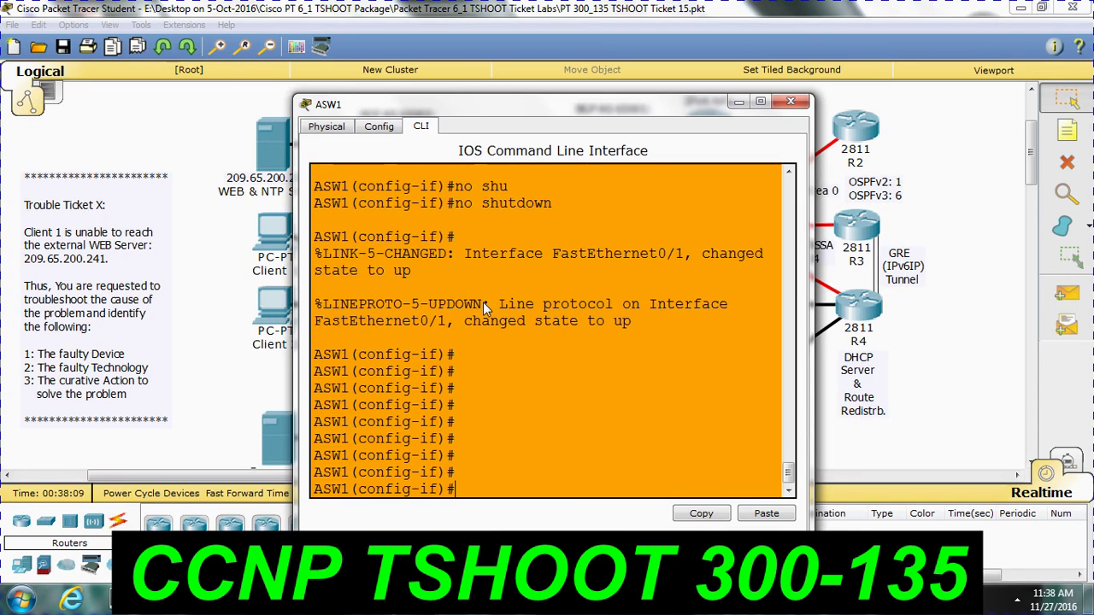
Reopen Client 1's IP Configuration and set its IPv4 addressing to DHCP.
left_click(275, 248)
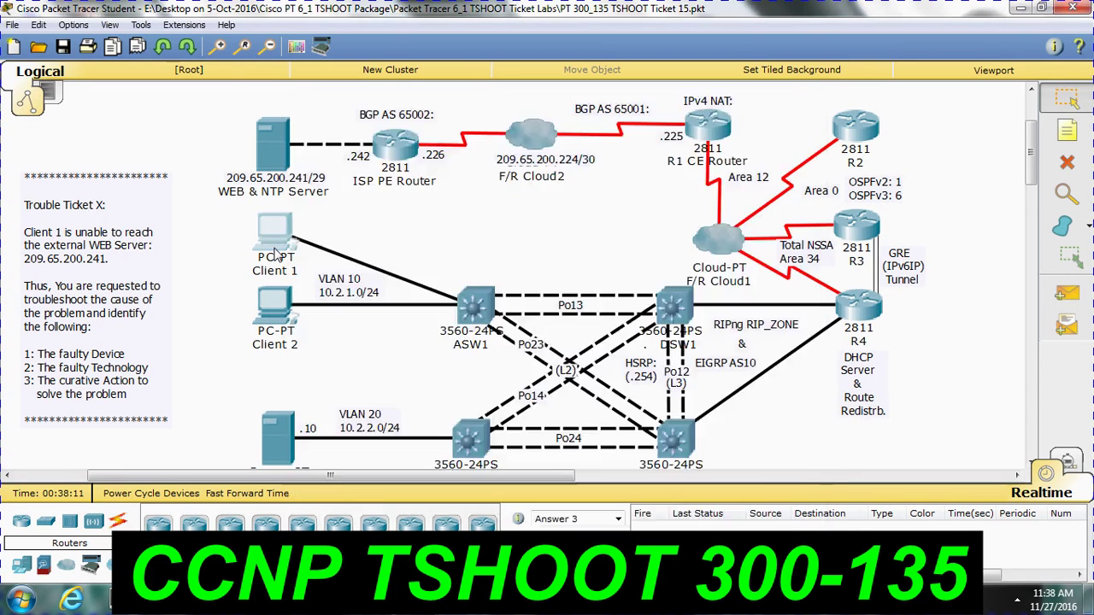
left_click(338, 183)
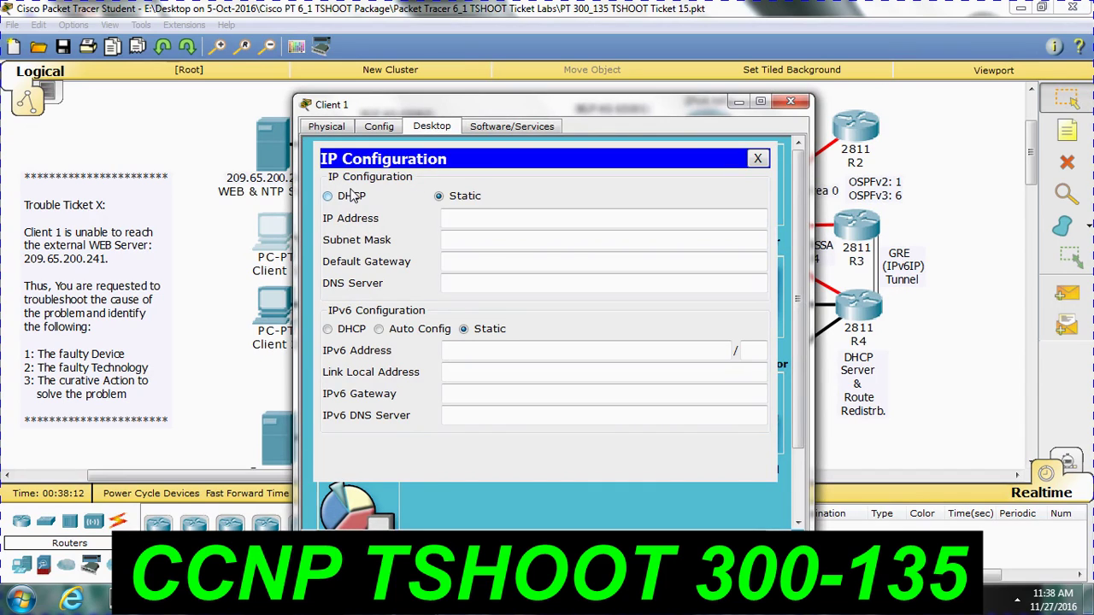
left_click(350, 196)
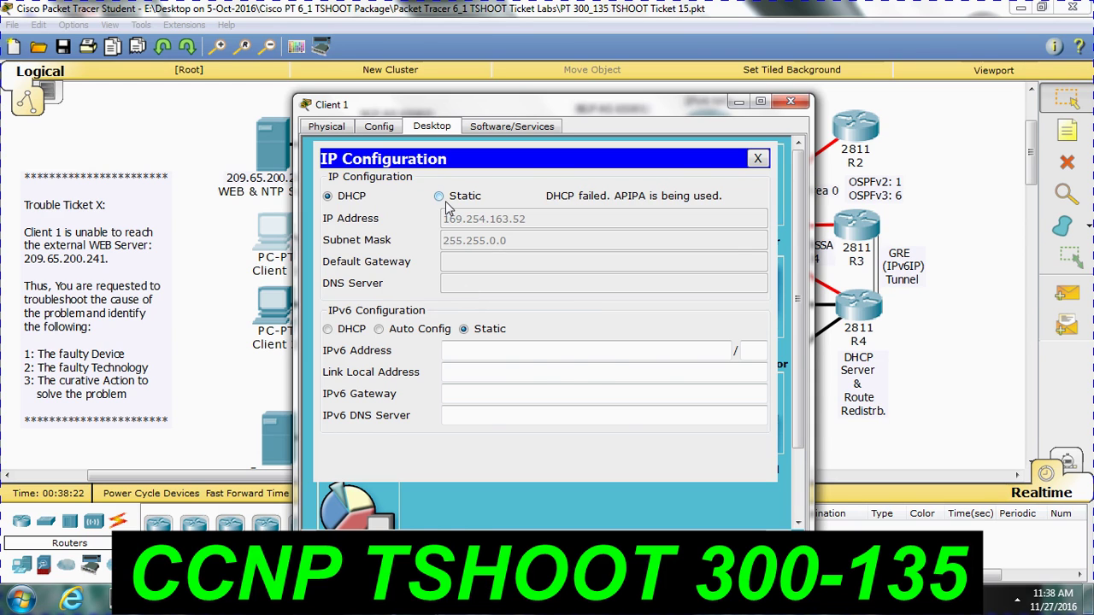
Leave configuration mode on ASW1 and list its interface status with "sh ip interface brief" in a maximized window.
left_click(238, 298)
left_click(468, 310)
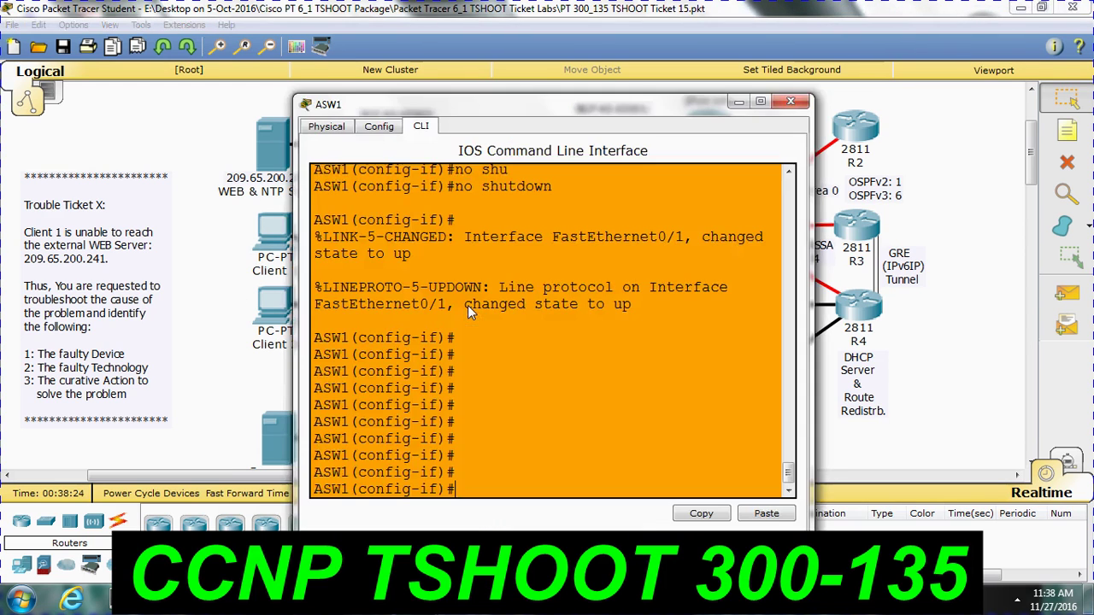
key("ctrl+z")
type("s")
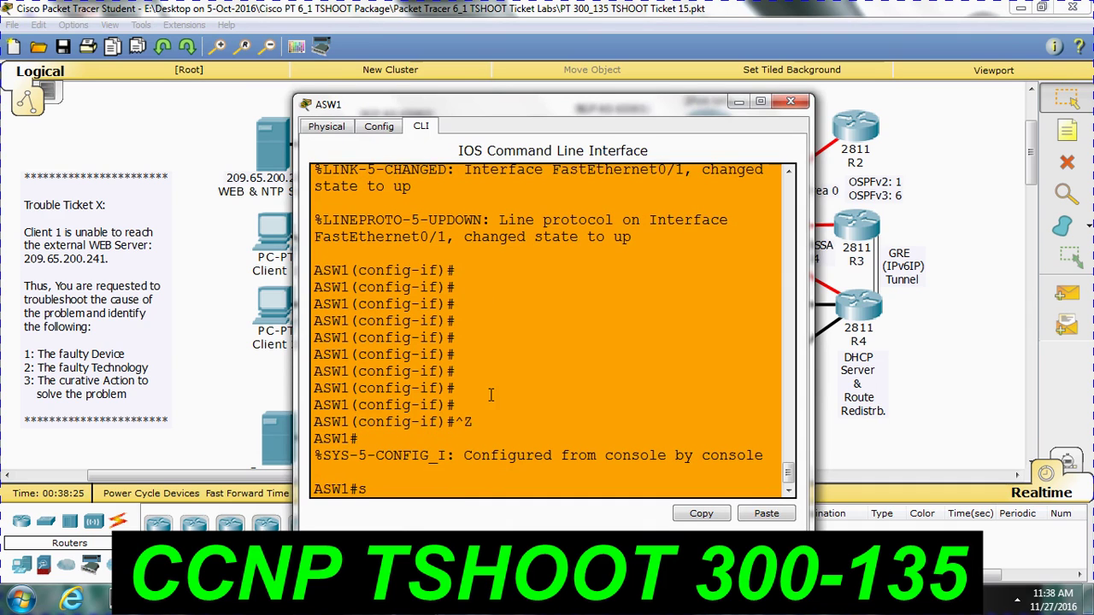
type("h ip int")
key("Tab")
key("Return")
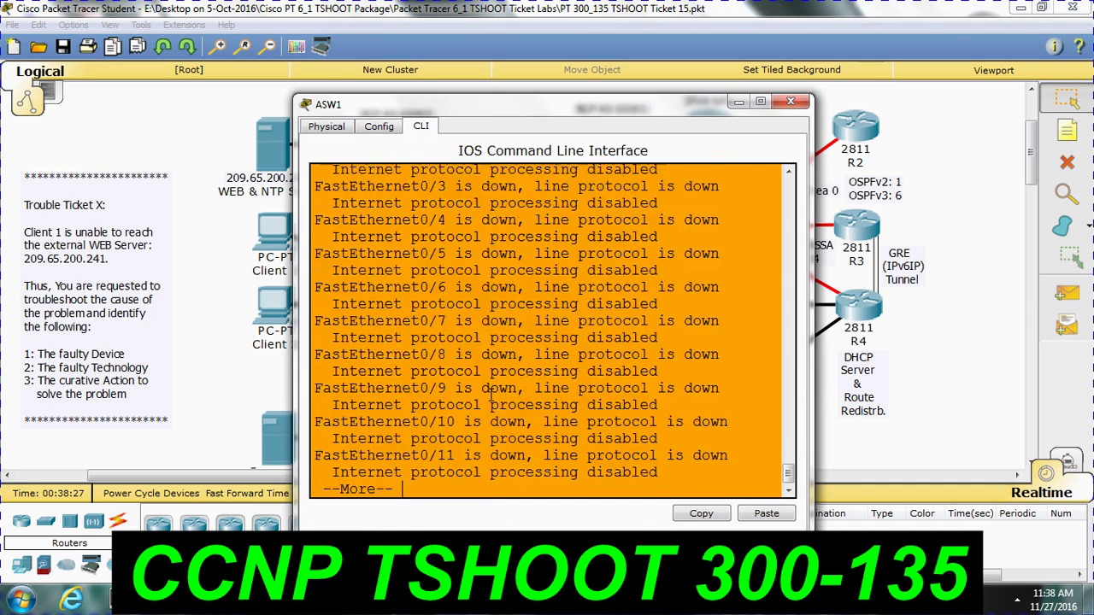
key("q")
key("Up")
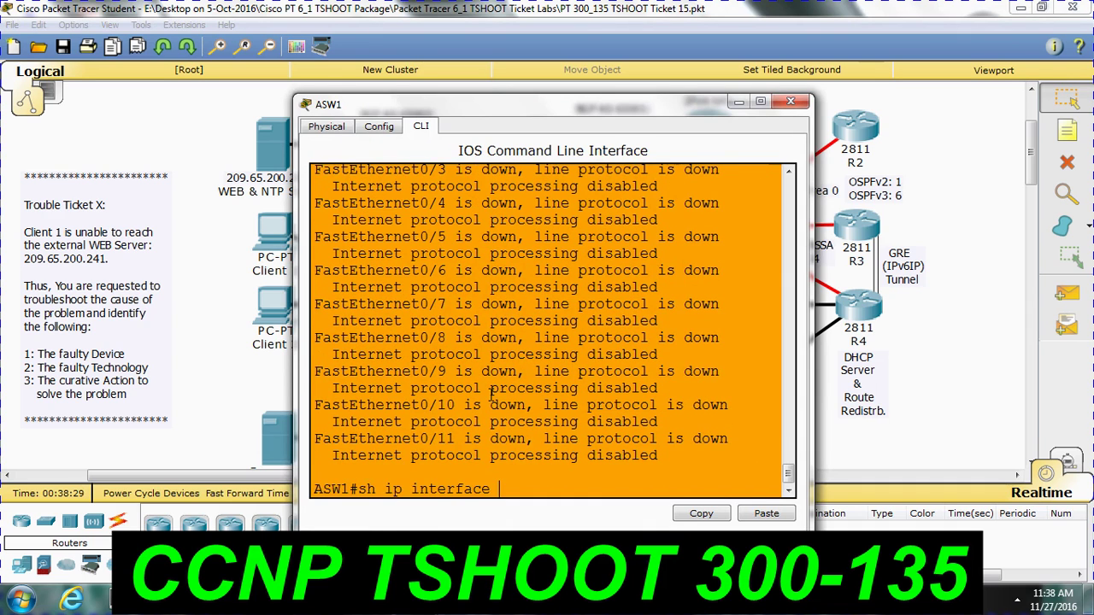
type("bri")
key("Return")
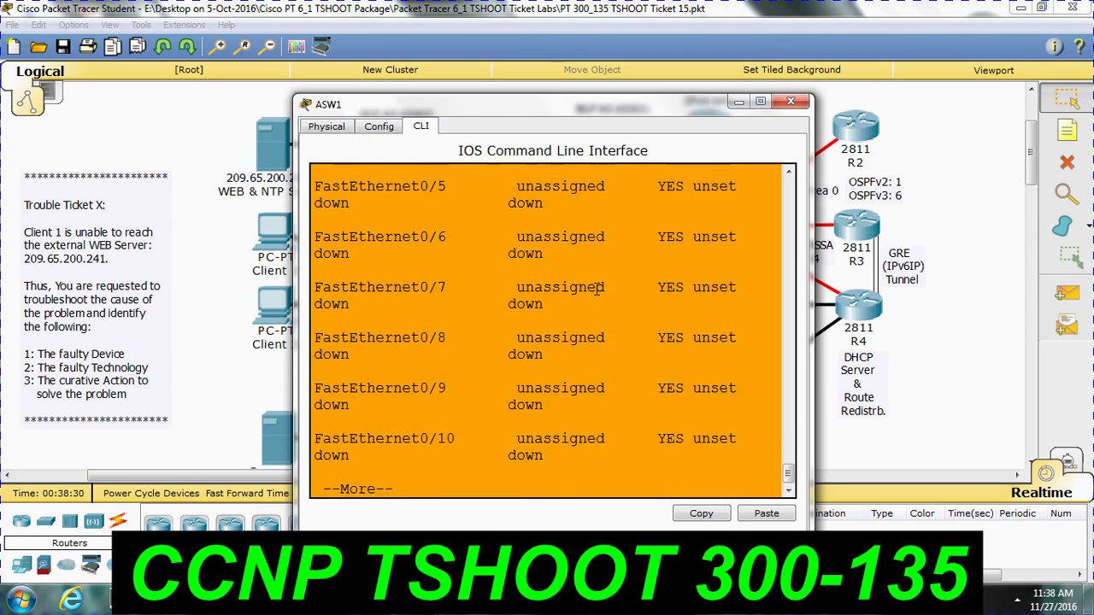
left_click(759, 102)
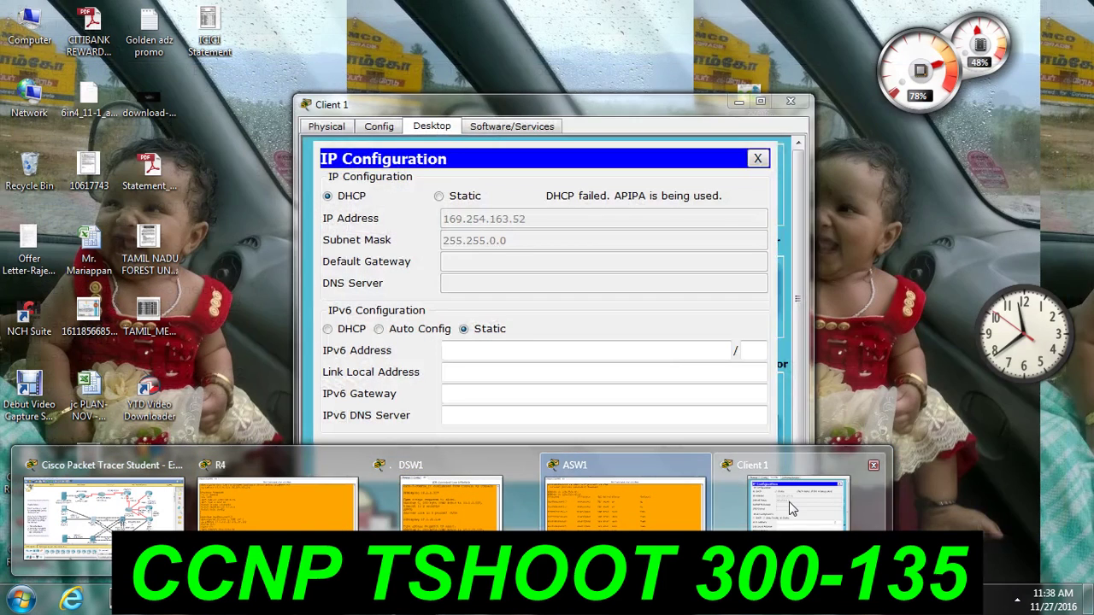
Bring Client 1's window forward and renew its DHCP request by toggling to Static and back to DHCP.
left_click(788, 501)
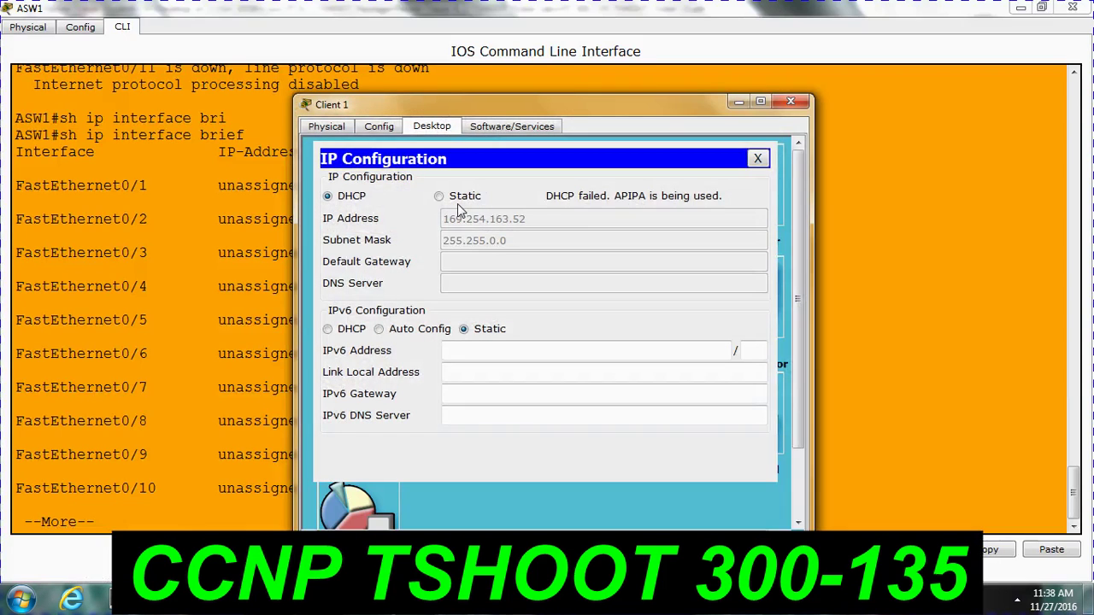
left_click(457, 204)
left_click(352, 198)
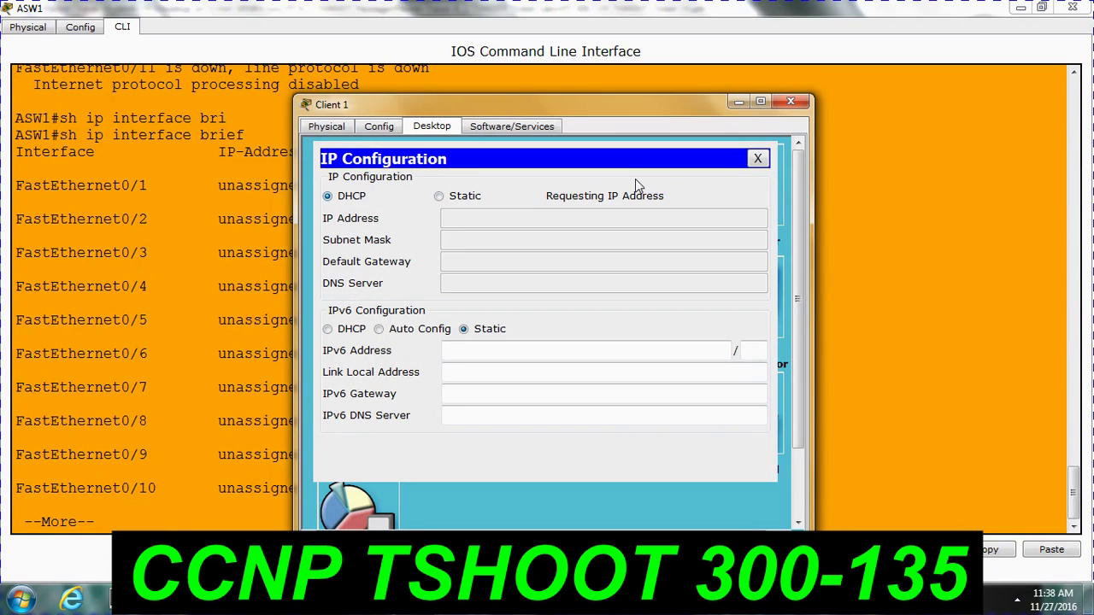
Quit the interface listing on ASW1, enter global configuration mode with "conf t" and select interface FastEthernet 0/1.
left_click(894, 314)
type("q")
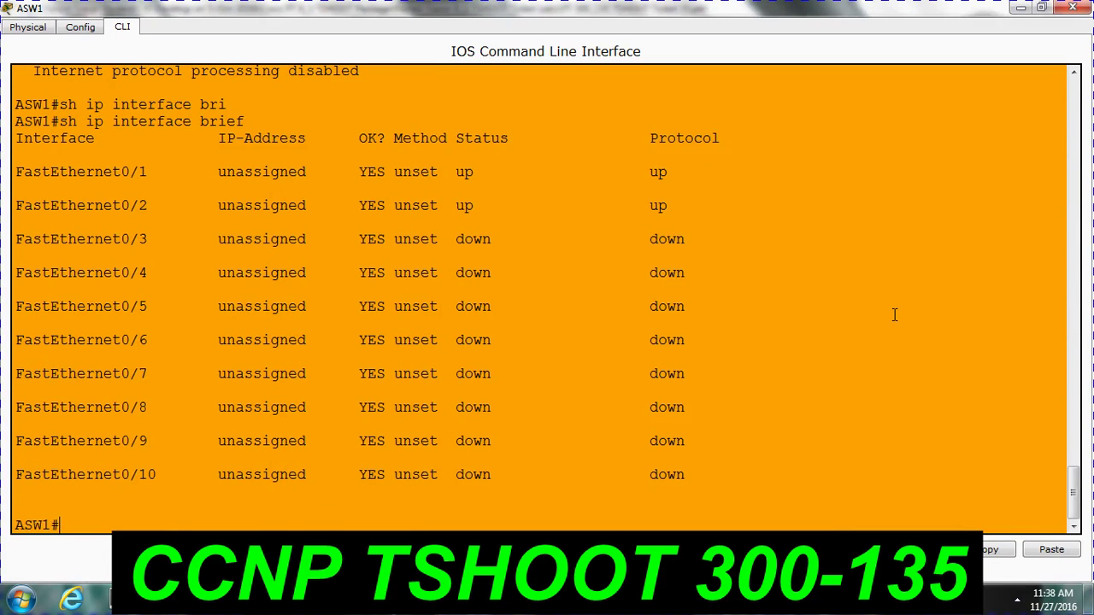
type("conf t")
key("Return")
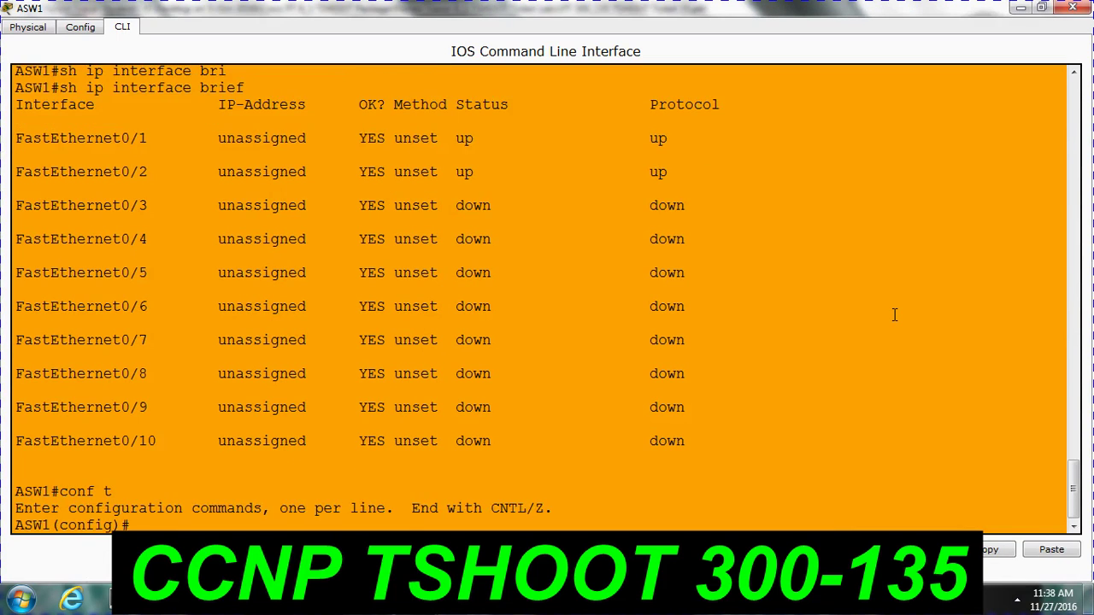
type("int")
key("Tab")
type("fa")
key("Tab")
type("0/1")
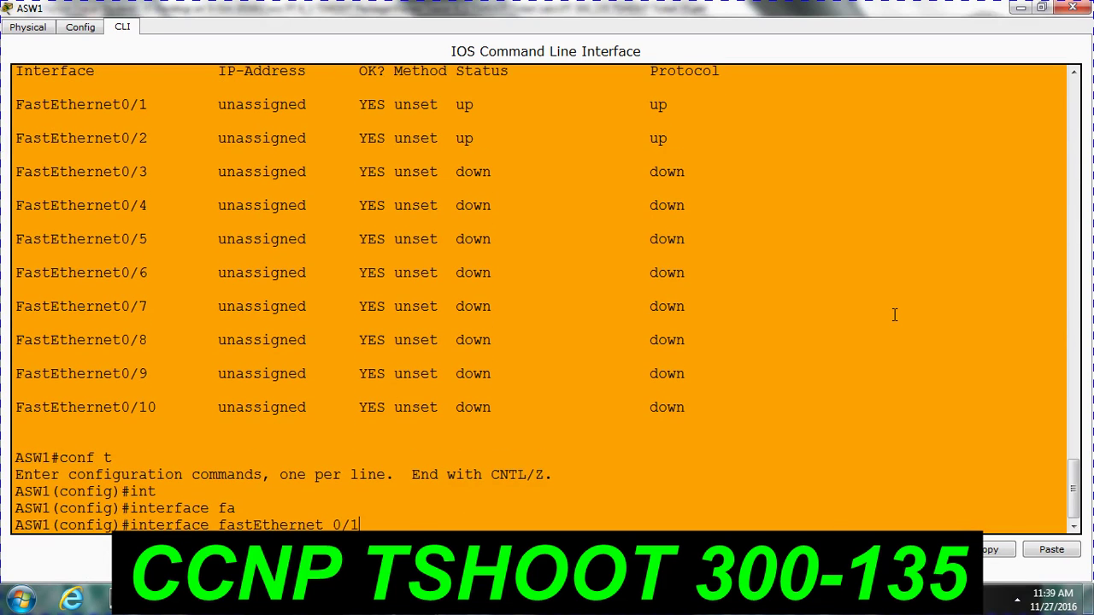
key("Return")
Shut down ASW1's FastEthernet 0/1 and leave configuration mode.
type("shu")
key("Tab")
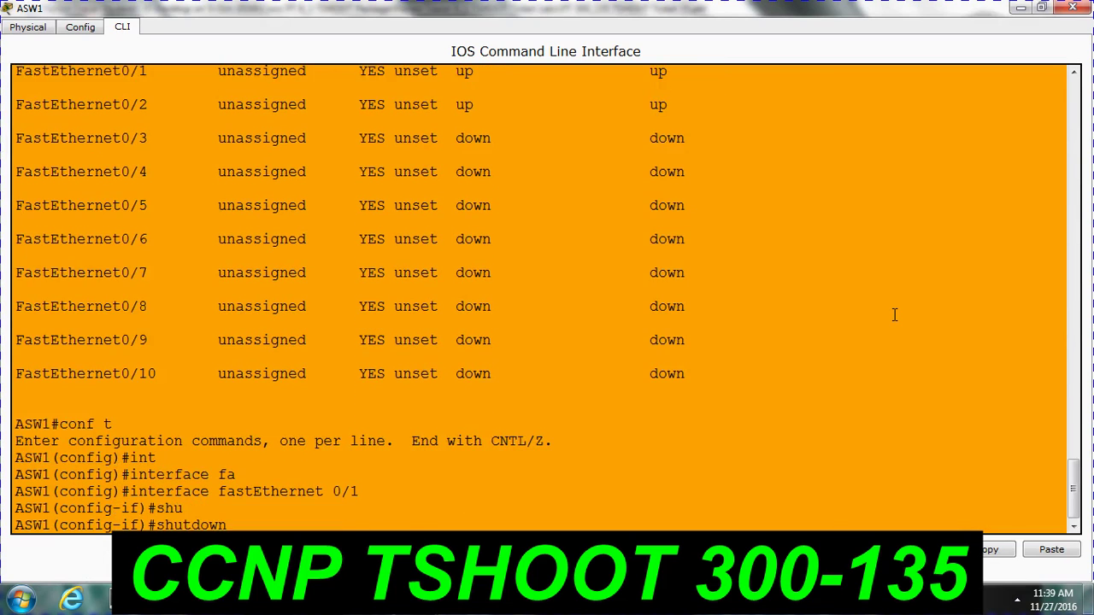
key("Return")
key("Return")
key("Return")
key("Return")
key("Return")
key("Return")
key("Return")
key("Return")
key("Return")
key("Return")
key("Return")
key("Return")
key("Return")
key("Return")
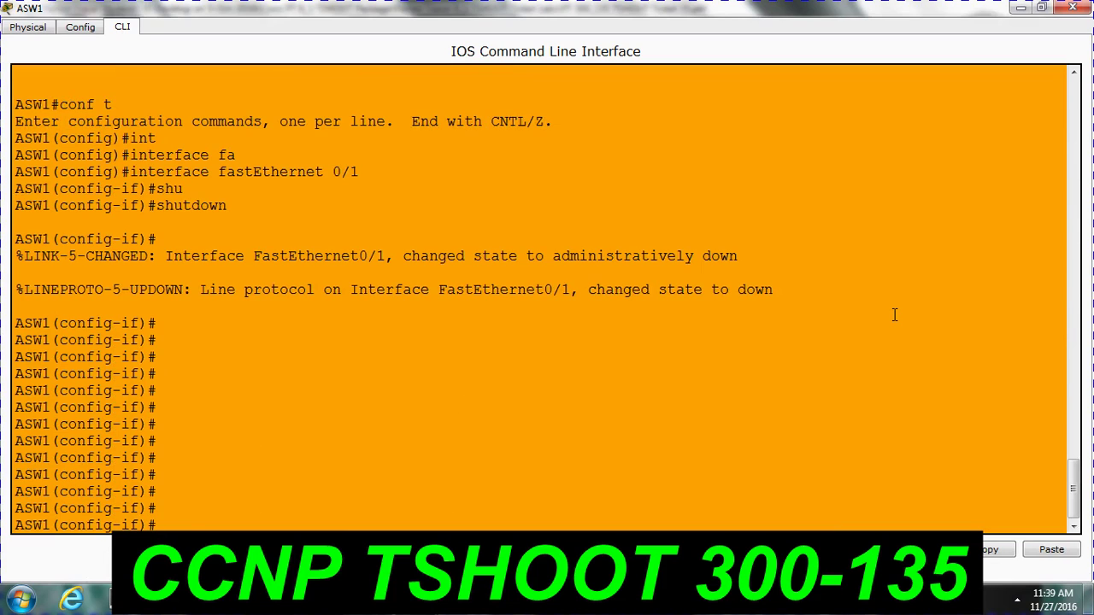
key("ctrl+z")
key("Return")
key("Return")
key("Return")
key("Return")
key("Return")
key("Return")
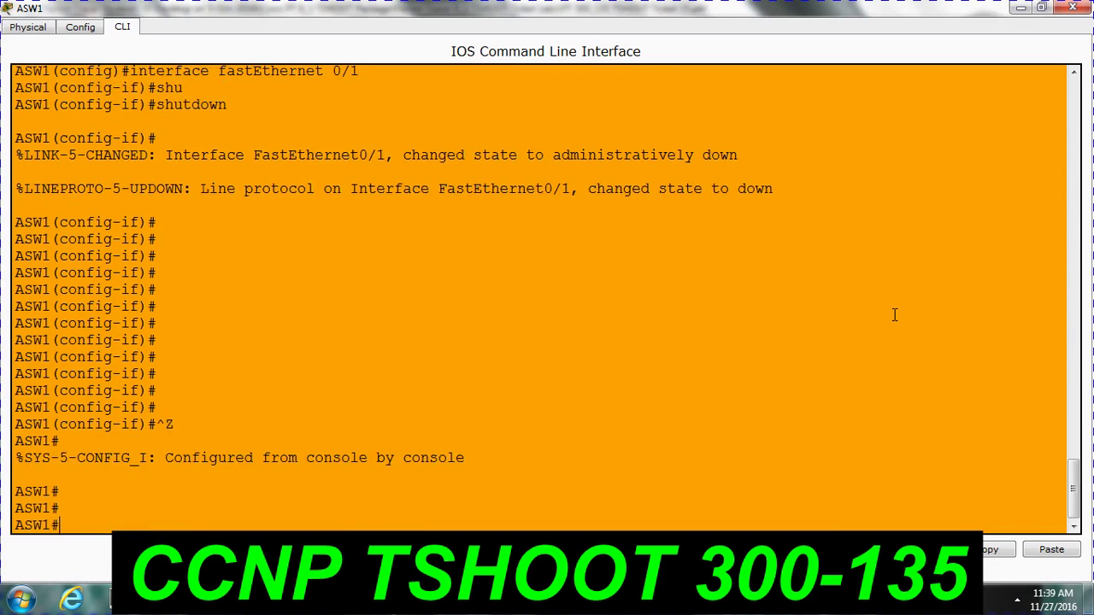
Enter global configuration mode on ASW1 with "conf t" and select interface FastEthernet 0/1.
type("conf")
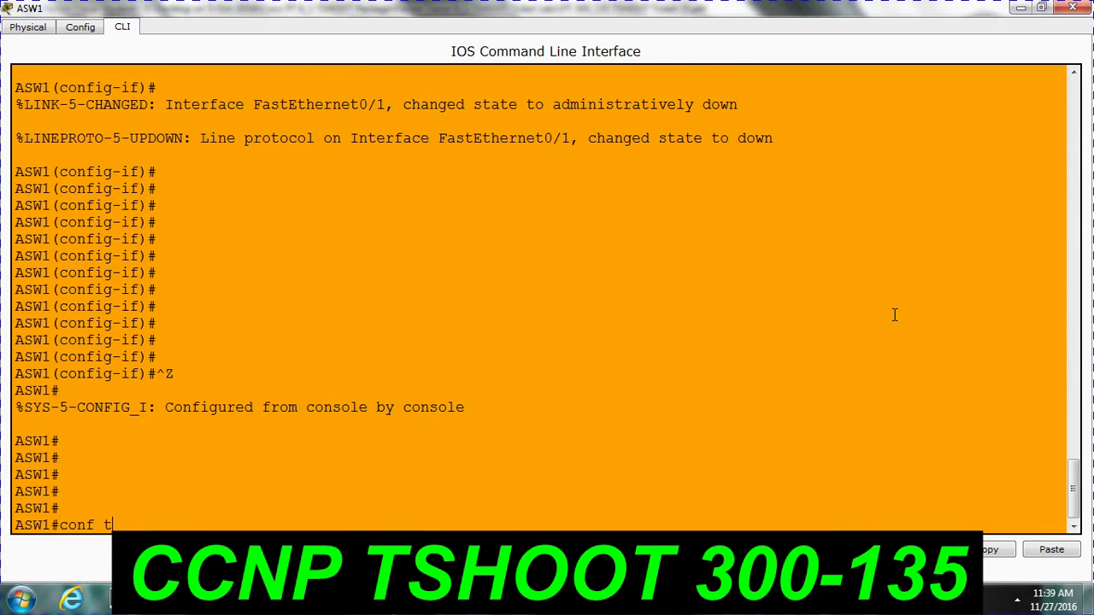
type(" t")
key("Return")
type("int")
key("Tab")
type("f")
key("Tab")
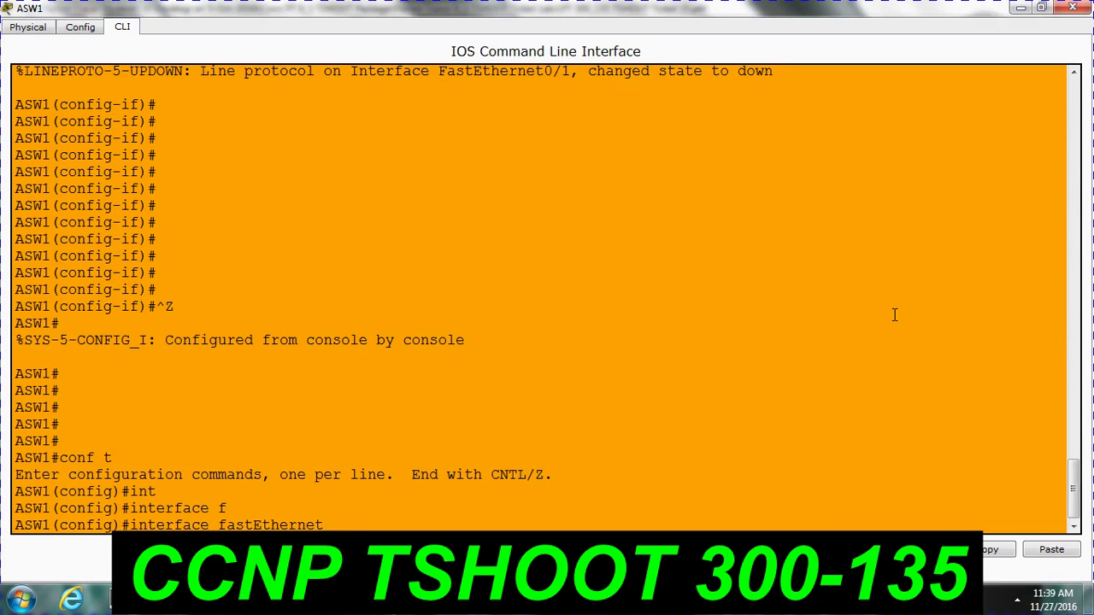
type("0/1")
key("Return")
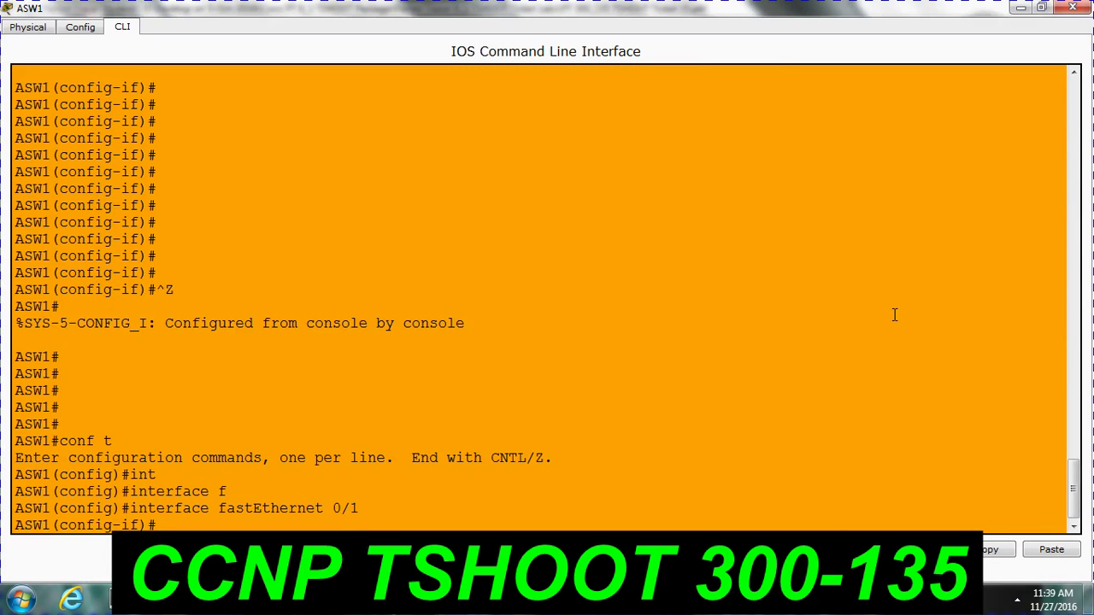
Re-enable ASW1's FastEthernet 0/1 with "no shutdown" and leave configuration mode.
type("no shu")
key("Tab")
key("Return")
key("Return")
key("Return")
key("Return")
key("Return")
key("Return")
key("Return")
key("Return")
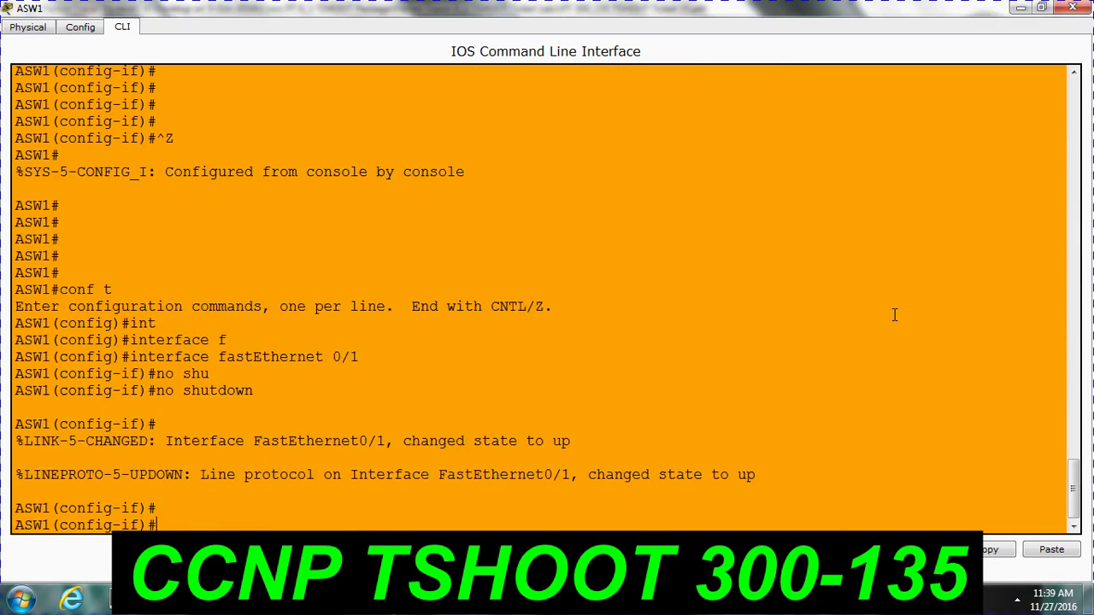
key("ctrl+z")
key("Return")
key("Return")
key("Return")
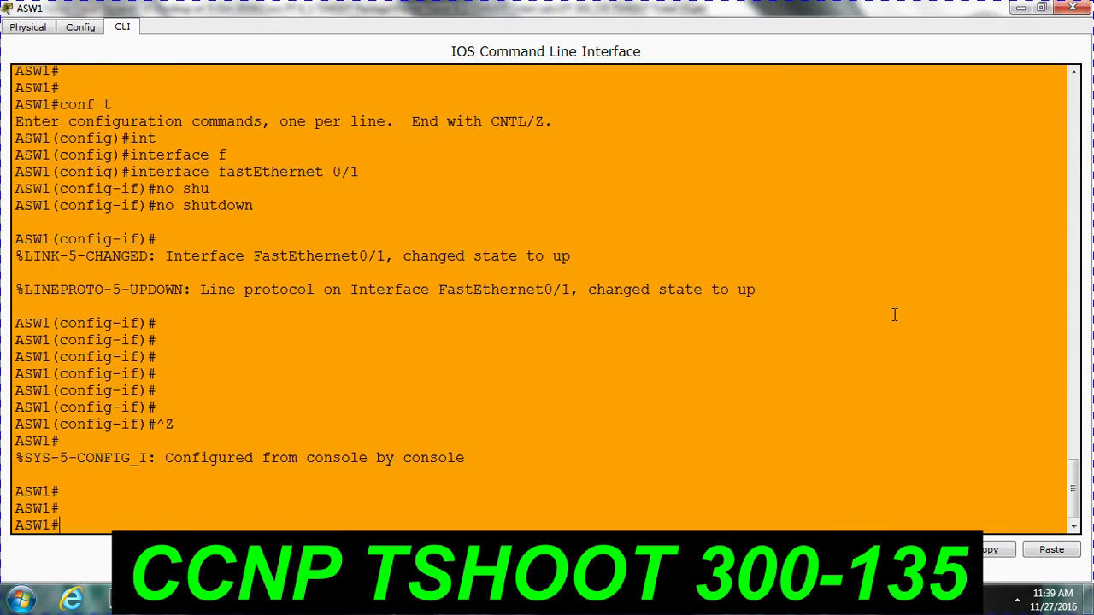
type("clear")
key("Tab")
type("c")
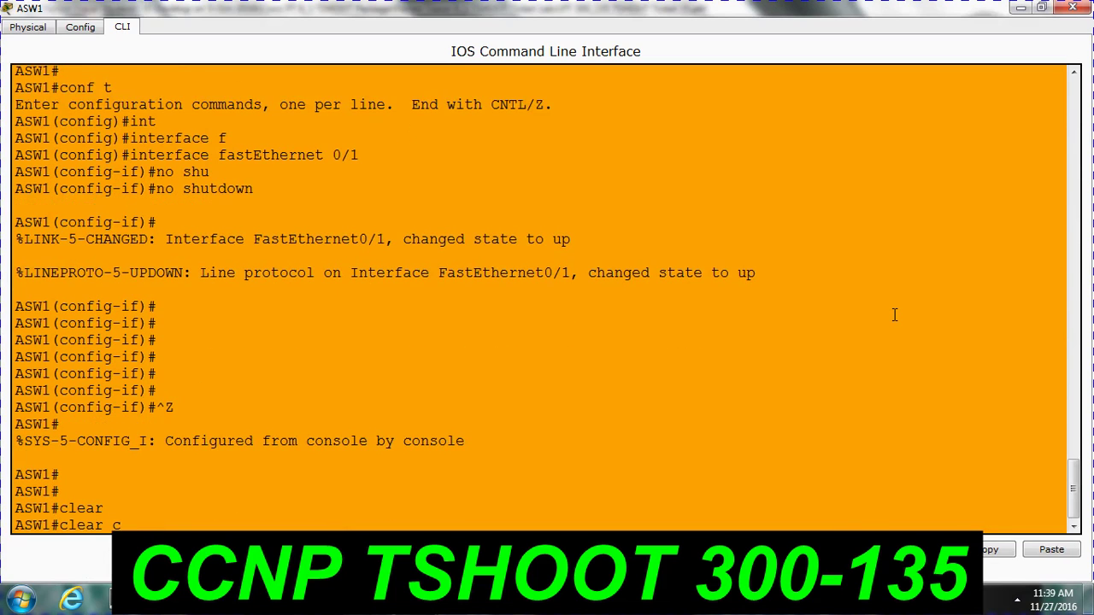
type("o")
key("Tab")
type("u")
key("Tab")
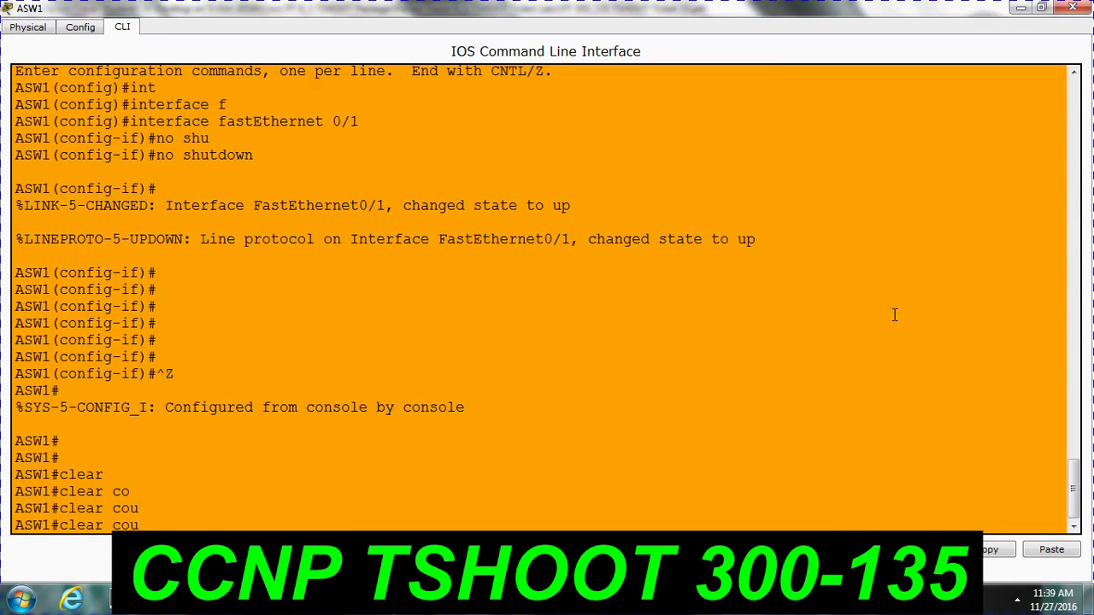
key("BackSpace")
key("BackSpace")
key("BackSpace")
key("BackSpace")
key("BackSpace")
key("BackSpace")
key("BackSpace")
Minimize ASW1's window and renew Client 1's DHCP request by toggling to Static and back to DHCP.
left_click(909, 263)
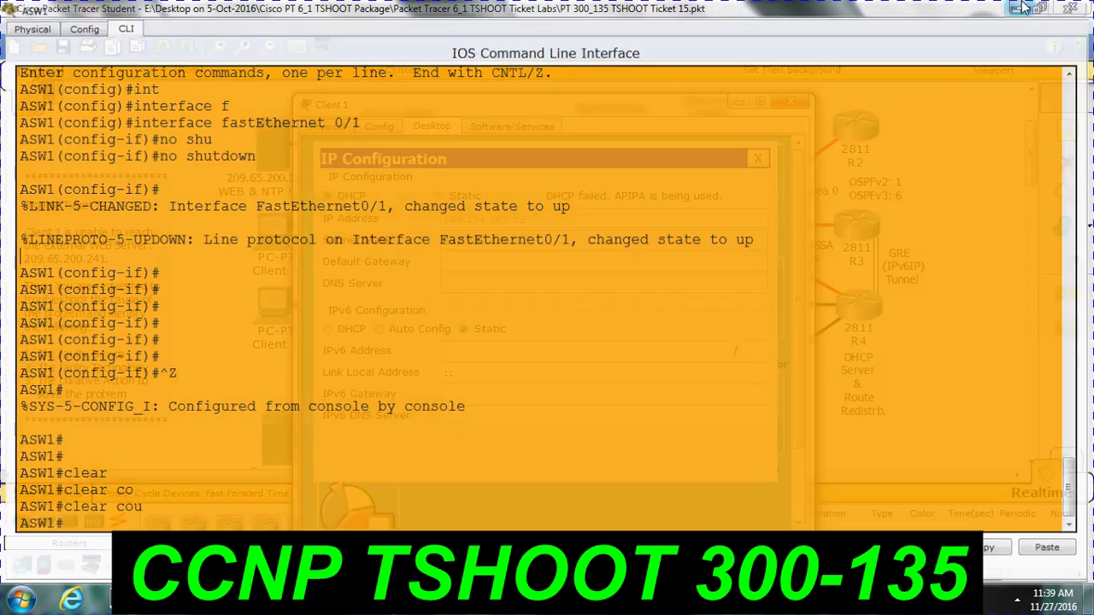
left_click(1020, 7)
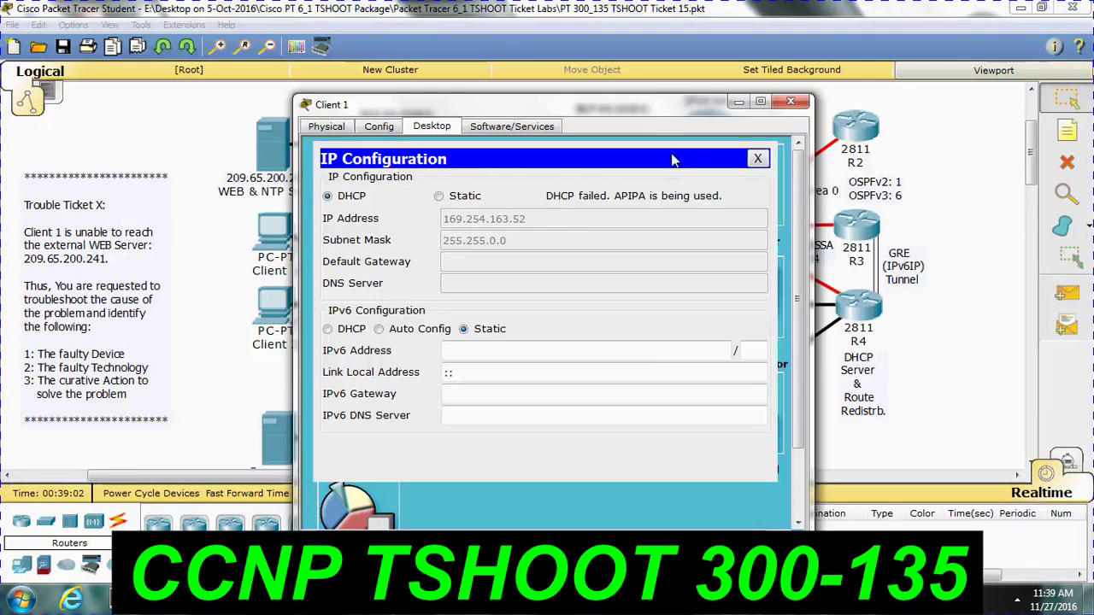
left_click(462, 199)
left_click(351, 200)
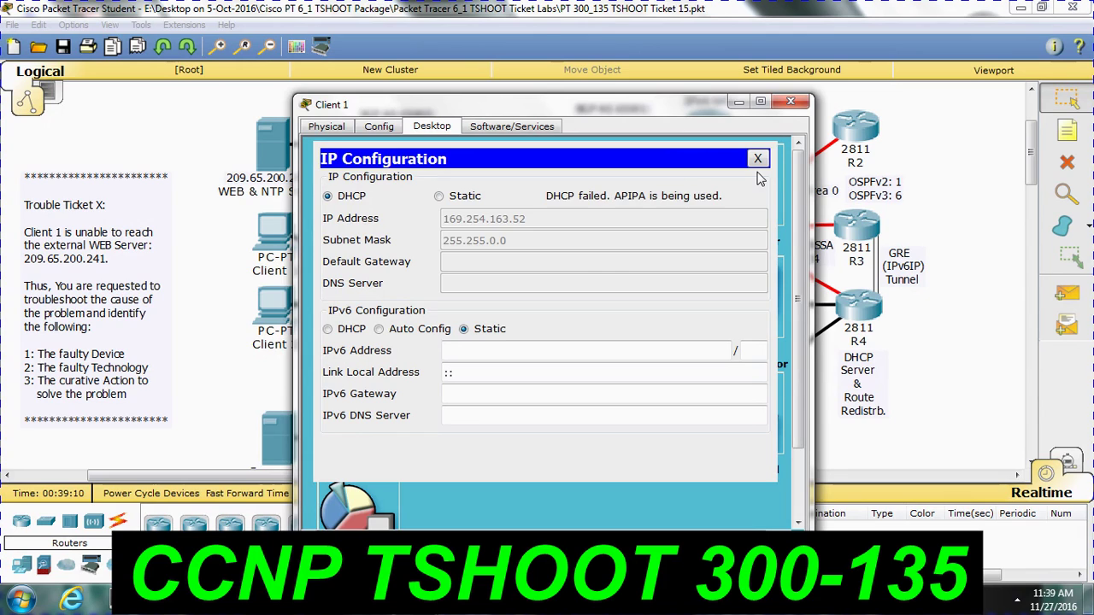
Switch Client 1's IP configuration to Static and close its window.
left_click(465, 196)
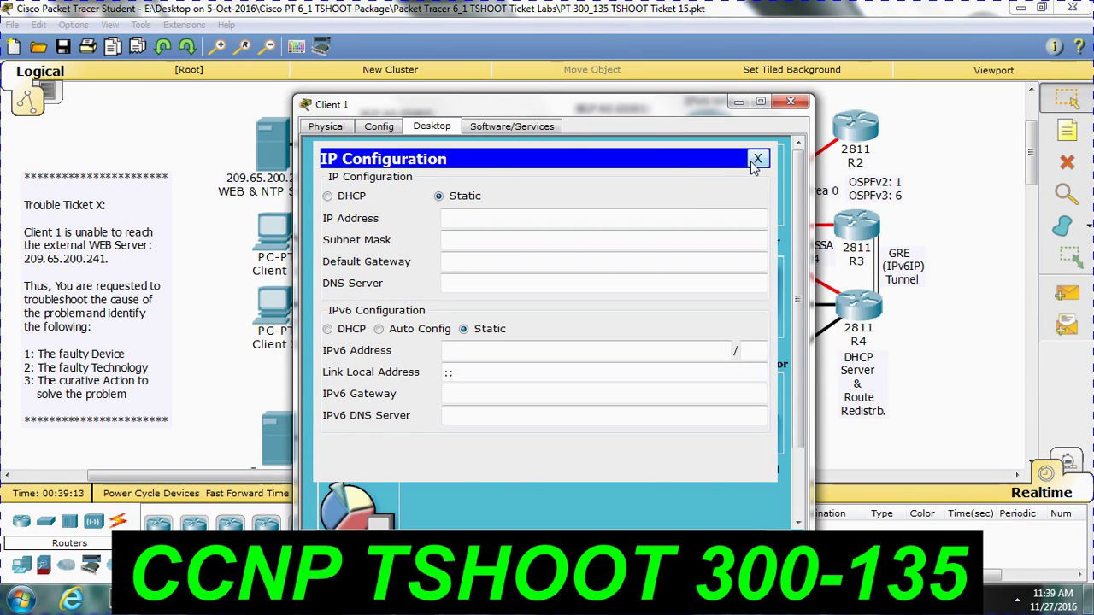
left_click(757, 159)
left_click(790, 101)
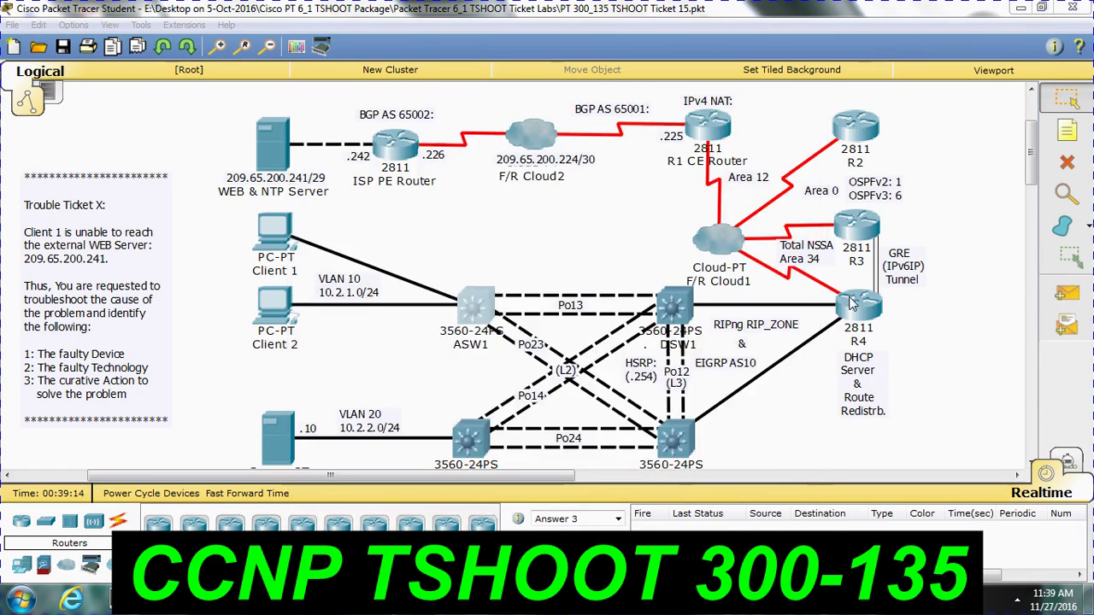
Open R4's command line, enter global configuration mode with "conf t" and select interface FastEthernet 0/0.
left_click(852, 304)
type("s")
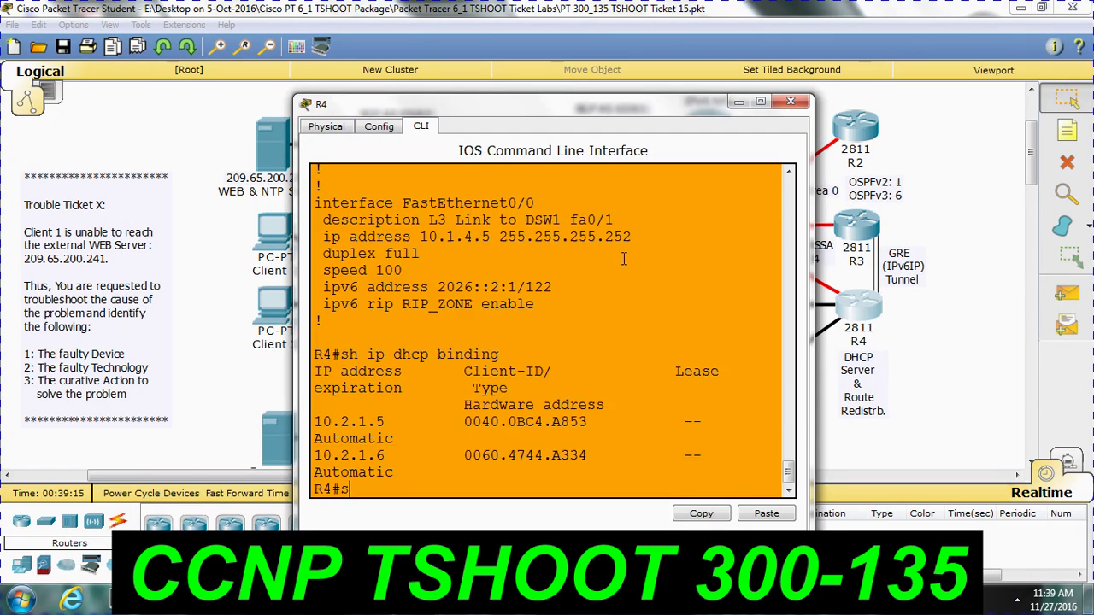
key("BackSpace")
type("conf t")
key("Return")
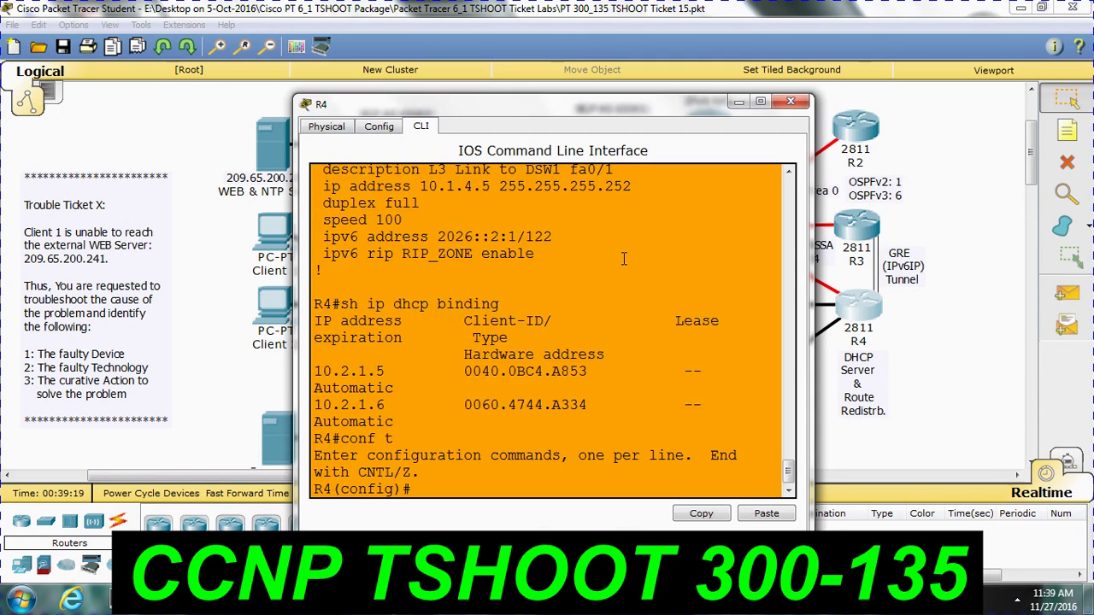
type("inta")
key("Tab")
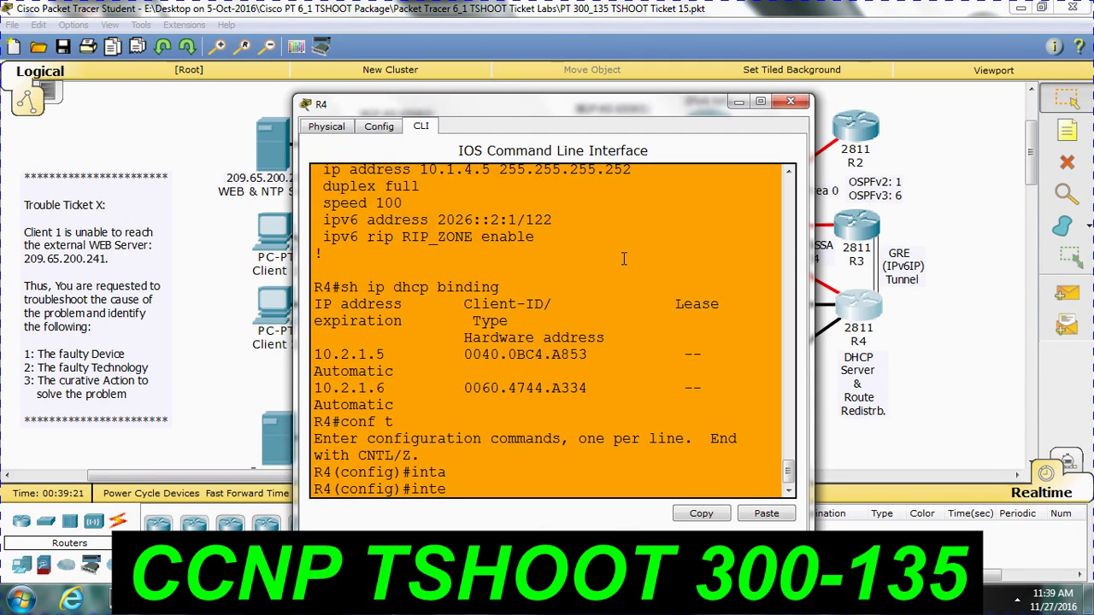
type("r")
key("Tab")
type("fa")
key("Tab")
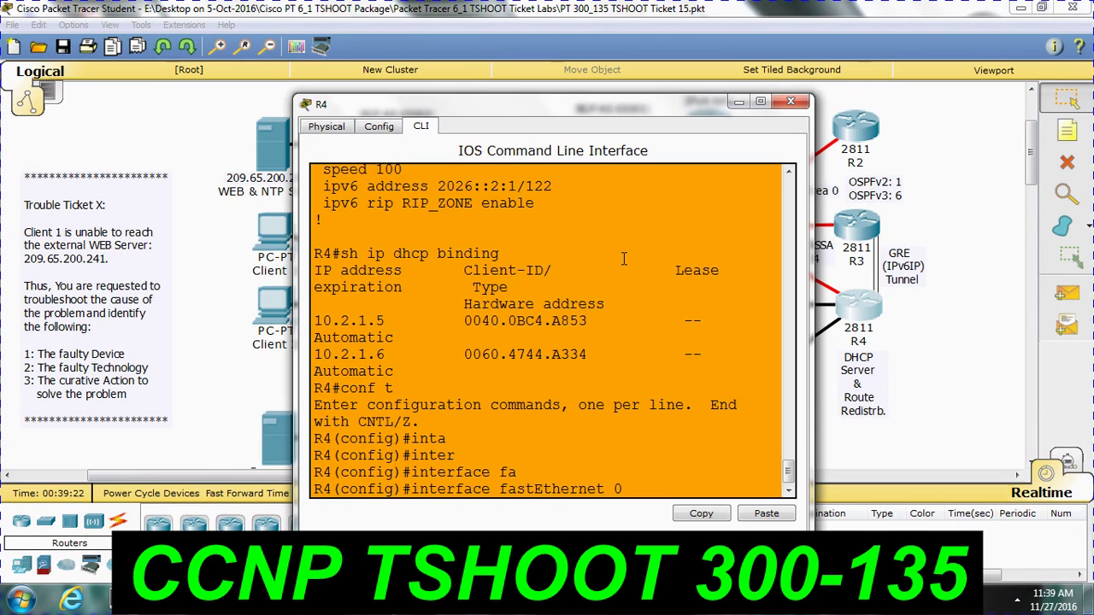
type("0/0")
key("Return")
Shut down R4's FastEthernet 0/0 with "shutdown".
type("s")
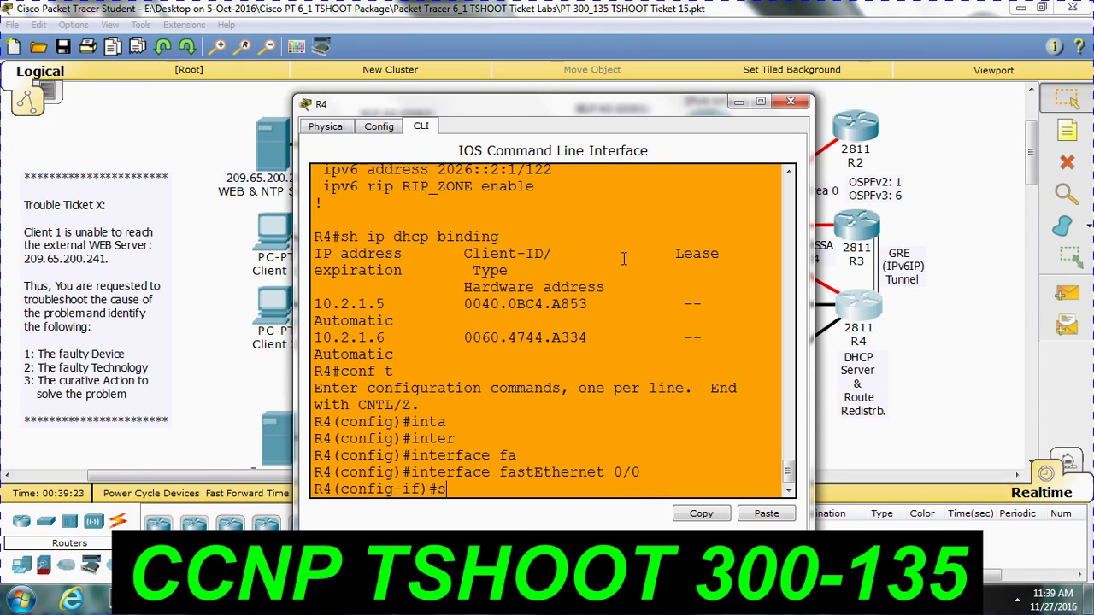
type("hu")
key("Tab")
key("Return")
key("Return")
key("Return")
key("Return")
key("Return")
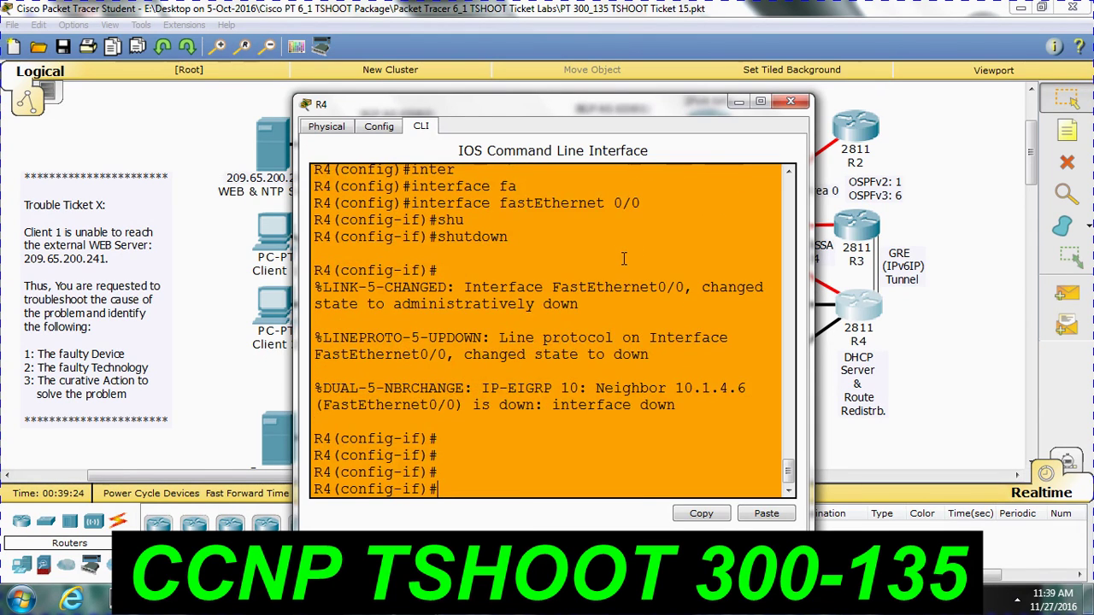
key("Return")
key("Return")
key("Return")
key("Return")
key("Return")
key("Return")
key("Return")
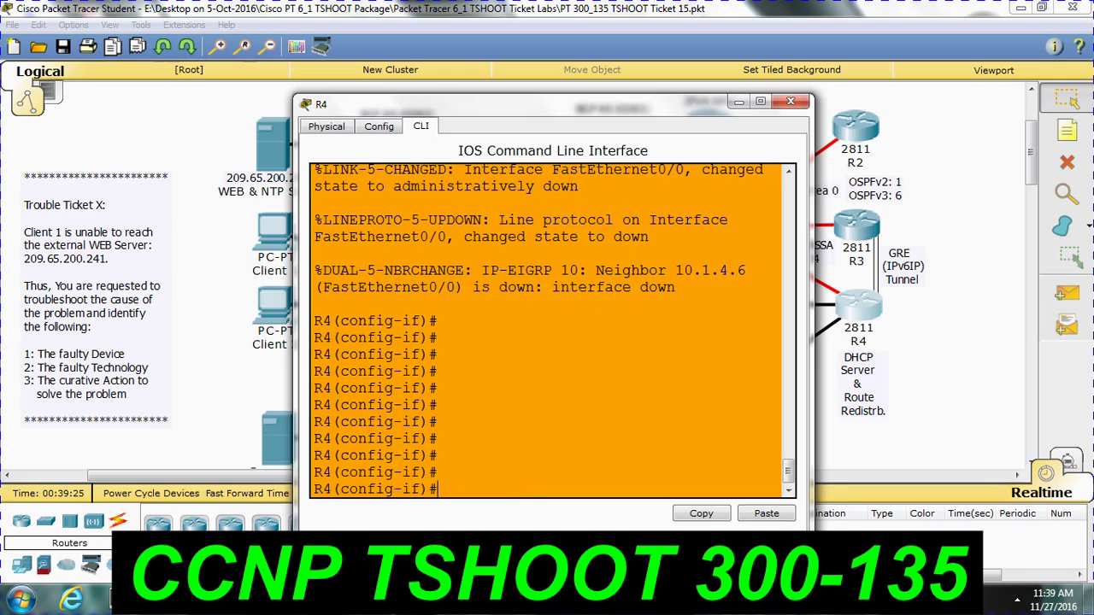
Return to the topology, check Client 2's IP configuration and close its window.
left_click(418, 598)
left_click(221, 502)
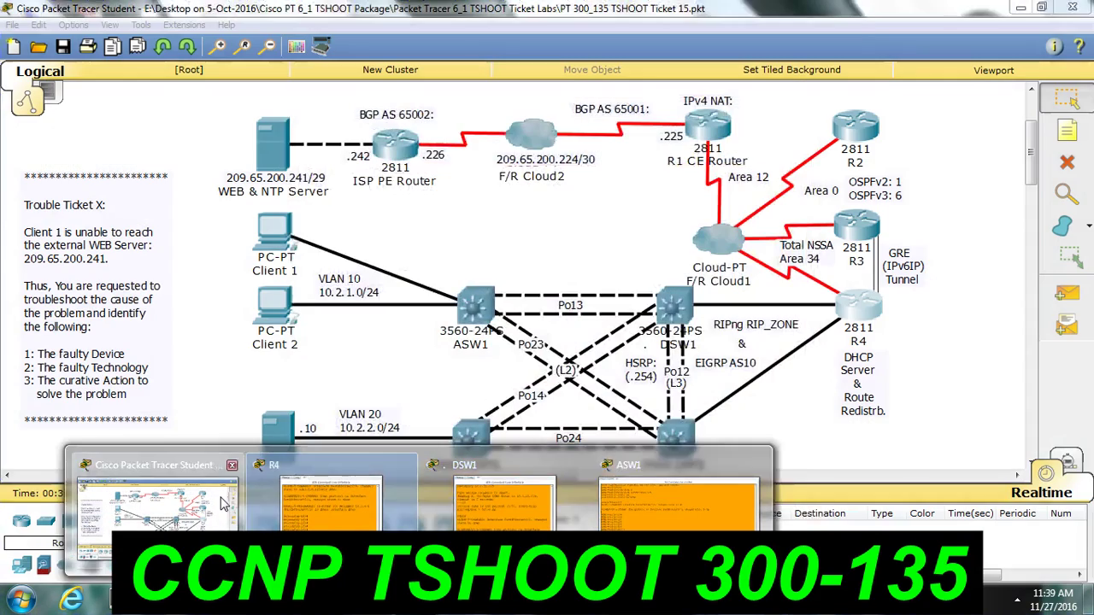
left_click(275, 305)
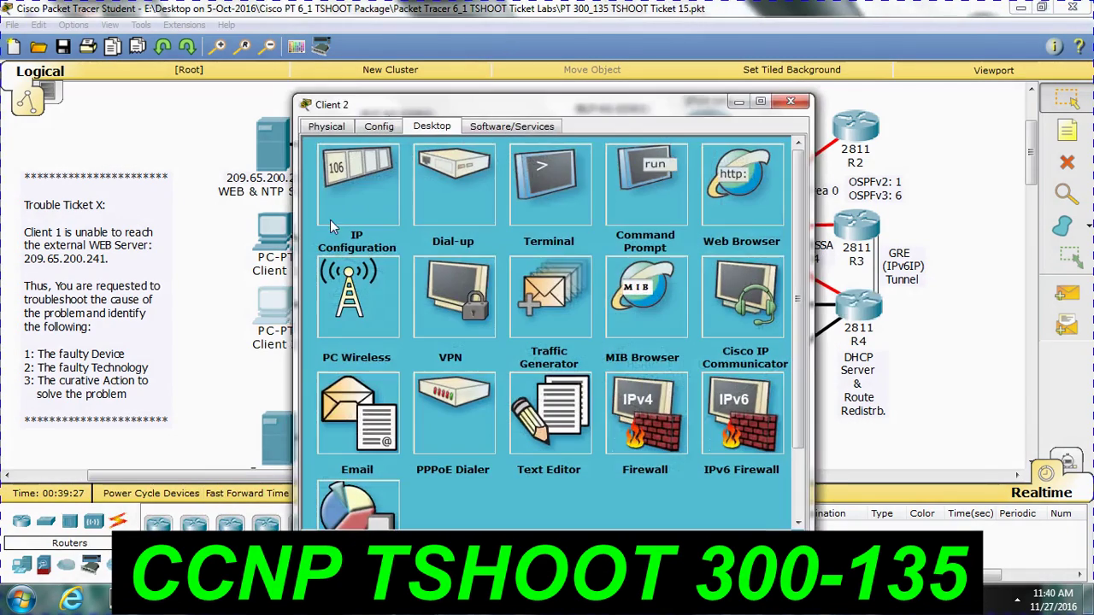
left_click(391, 178)
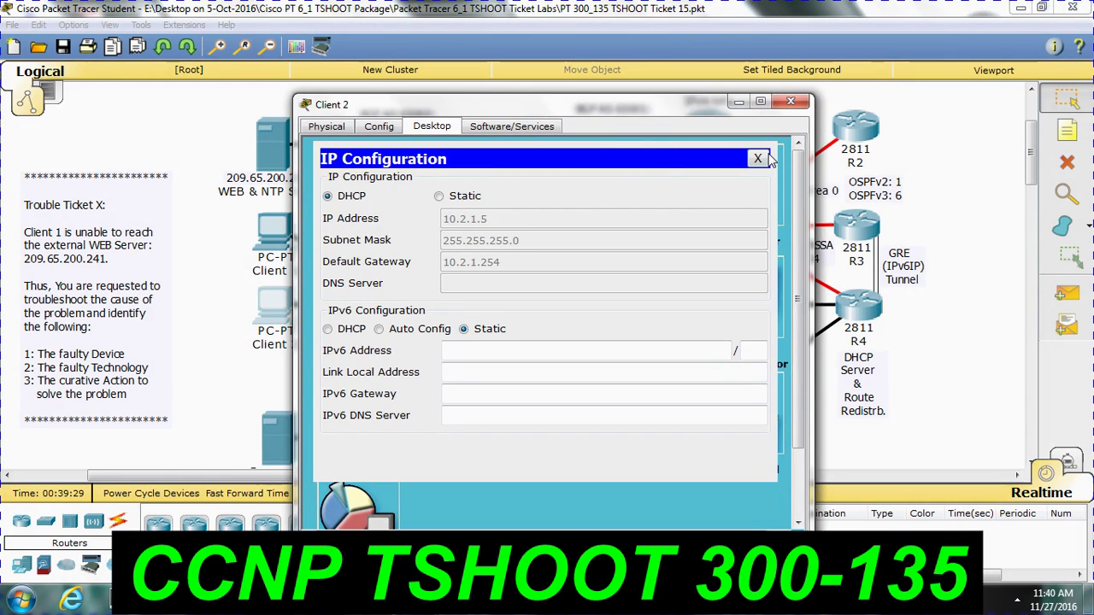
left_click(757, 159)
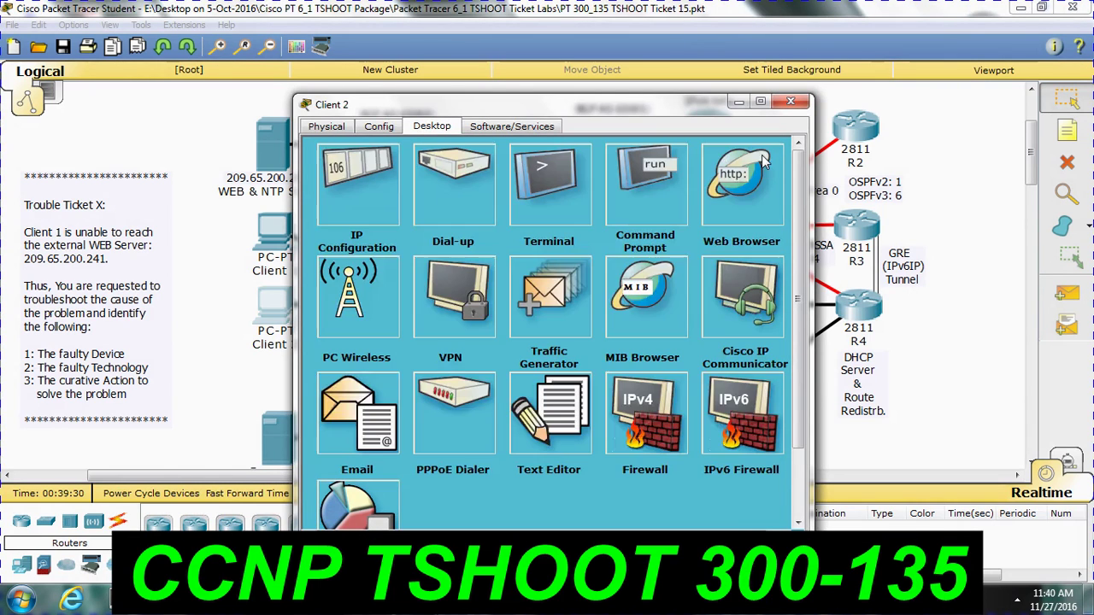
left_click(790, 102)
Open Client 1's IP Configuration and set its IPv4 addressing to DHCP.
left_click(278, 241)
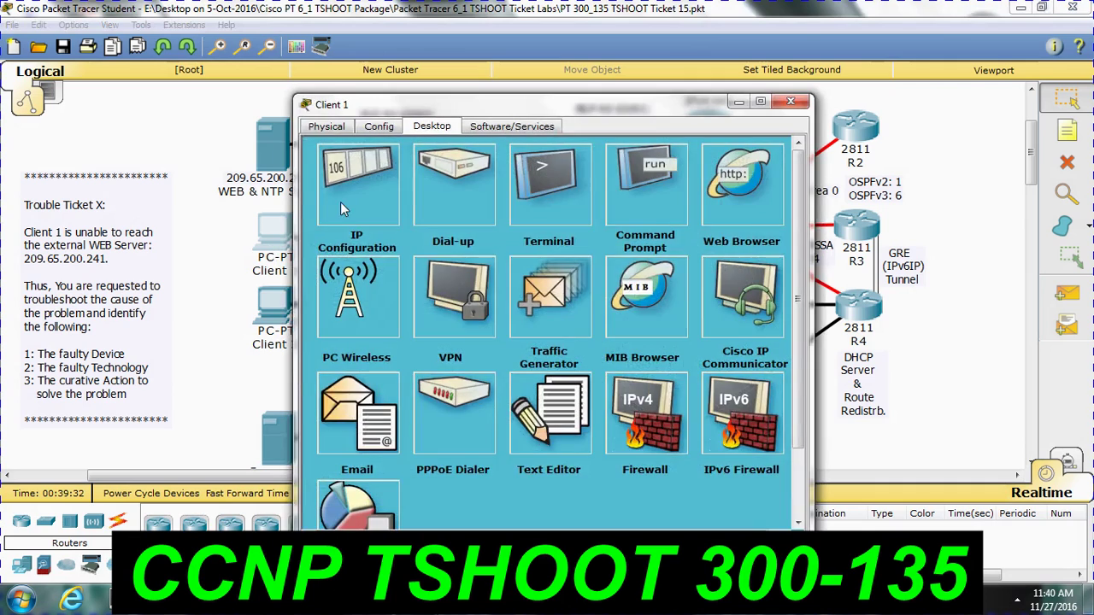
left_click(341, 203)
left_click(352, 197)
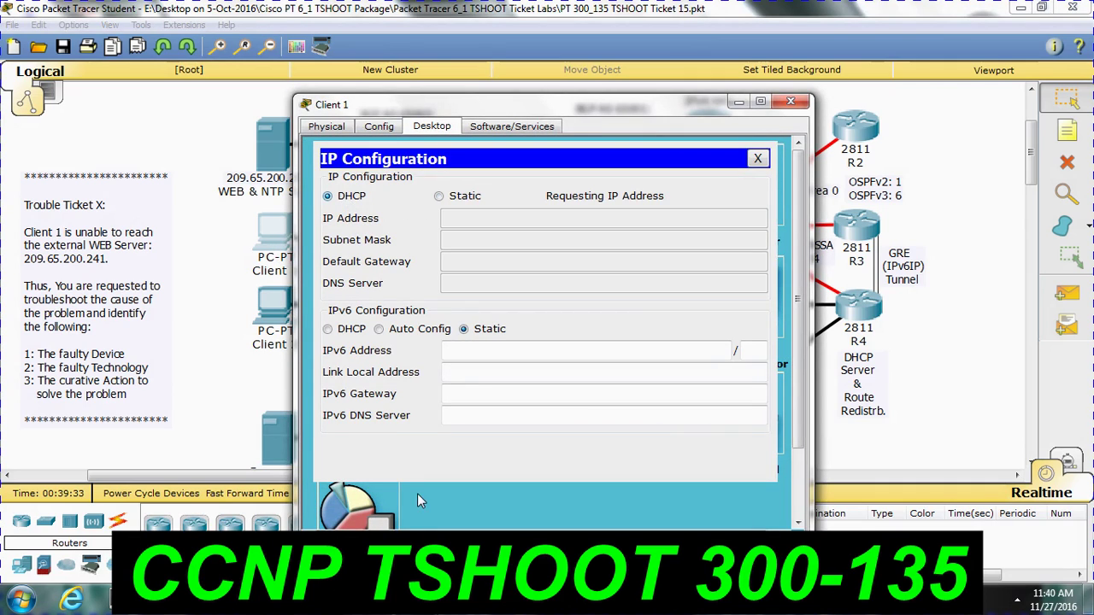
Switch back to R4, re-enable FastEthernet 0/0 with "no shutdown" and leave configuration mode.
mouse_move(406, 505)
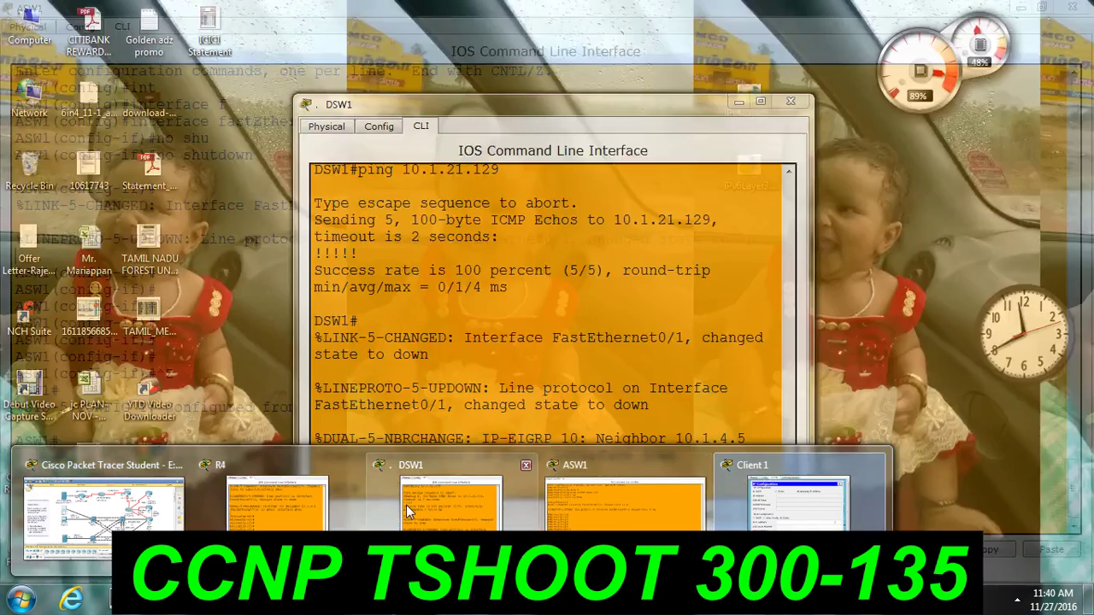
left_click(303, 499)
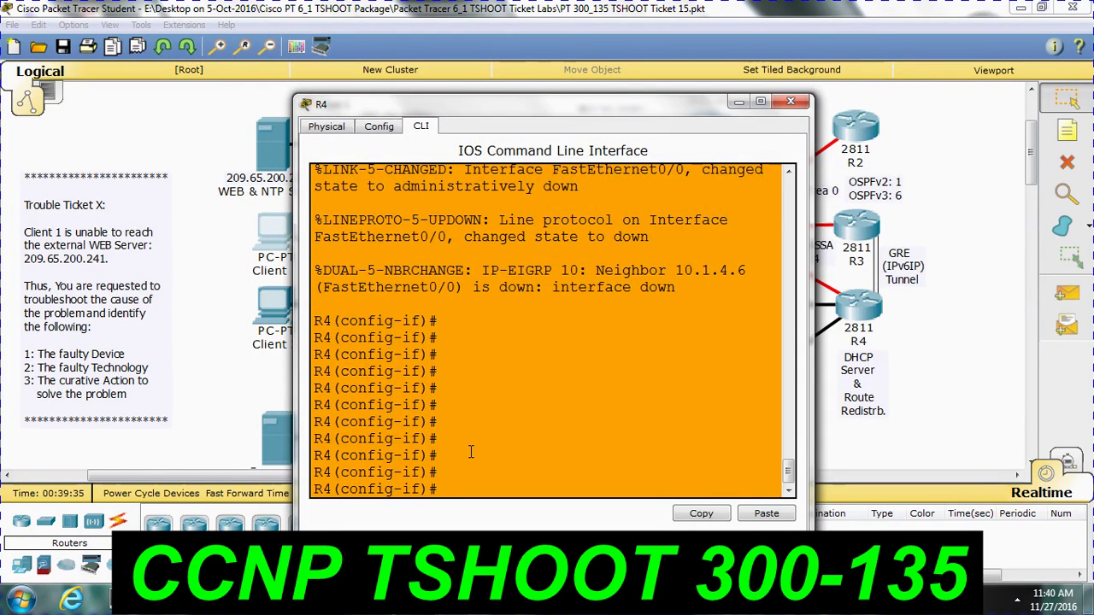
type("no shu")
key("Tab")
key("Return")
key("Return")
key("Return")
key("Return")
key("Return")
key("Return")
key("Return")
key("Return")
key("Return")
key("Return")
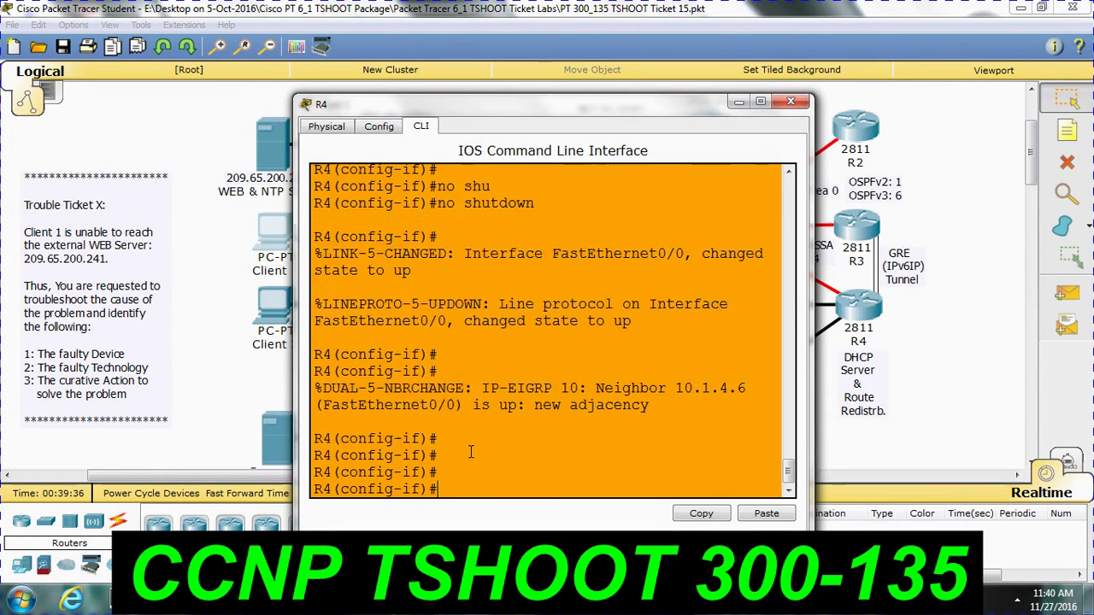
key("ctrl+z")
key("Return")
key("Return")
key("Return")
key("Return")
key("Return")
key("Return")
key("Return")
key("Return")
key("Return")
key("Return")
key("Return")
key("Return")
key("Return")
key("Return")
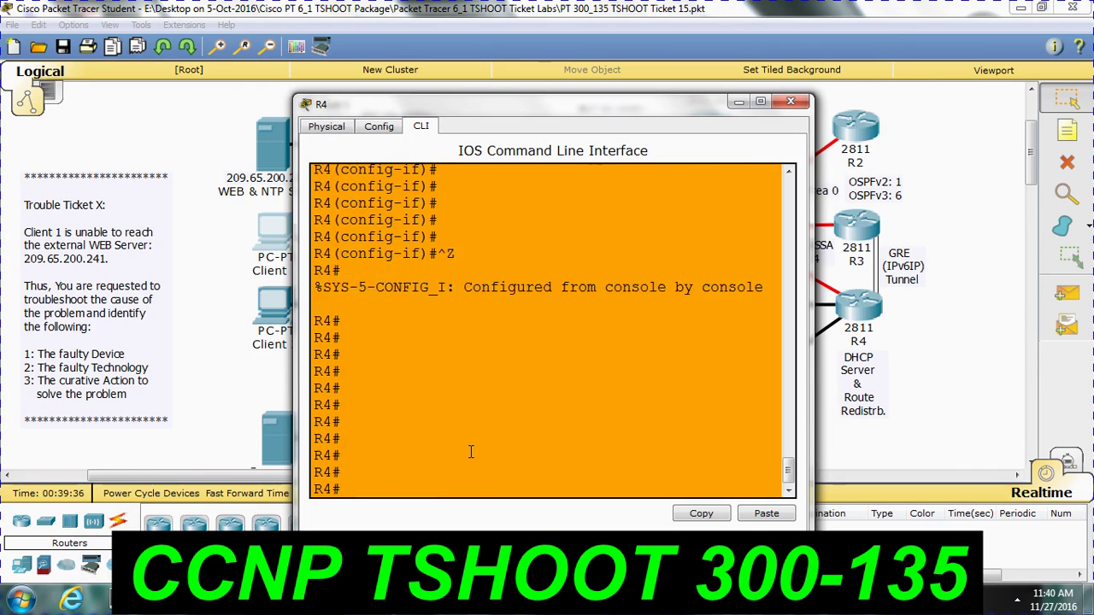
Check the DHCP result in Client 1's IP configuration and close the Client 1 and R4 windows.
mouse_move(145, 598)
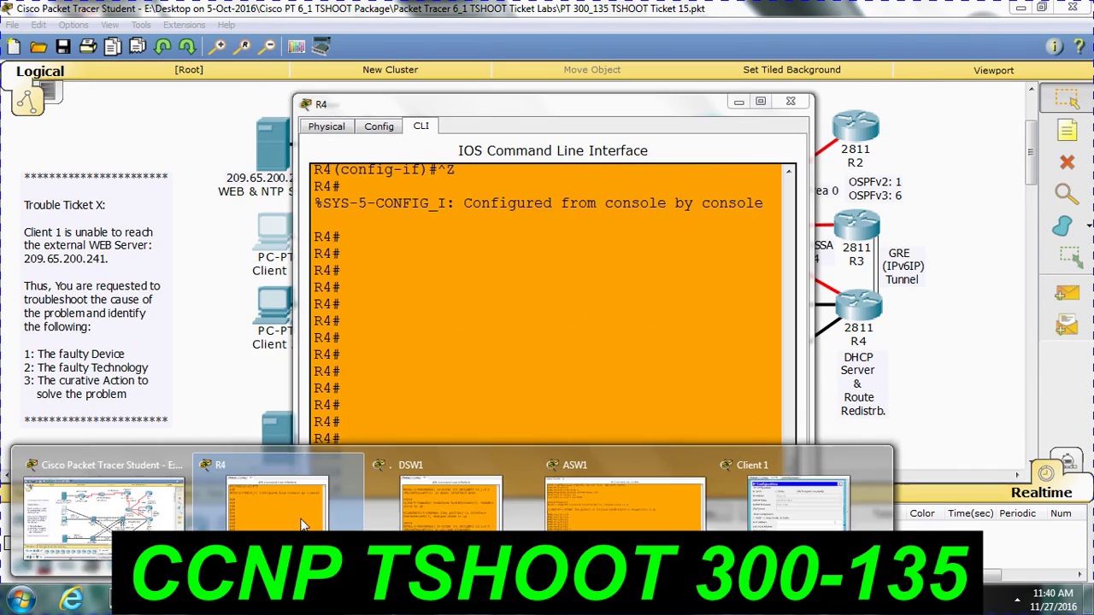
mouse_move(726, 487)
left_click(799, 470)
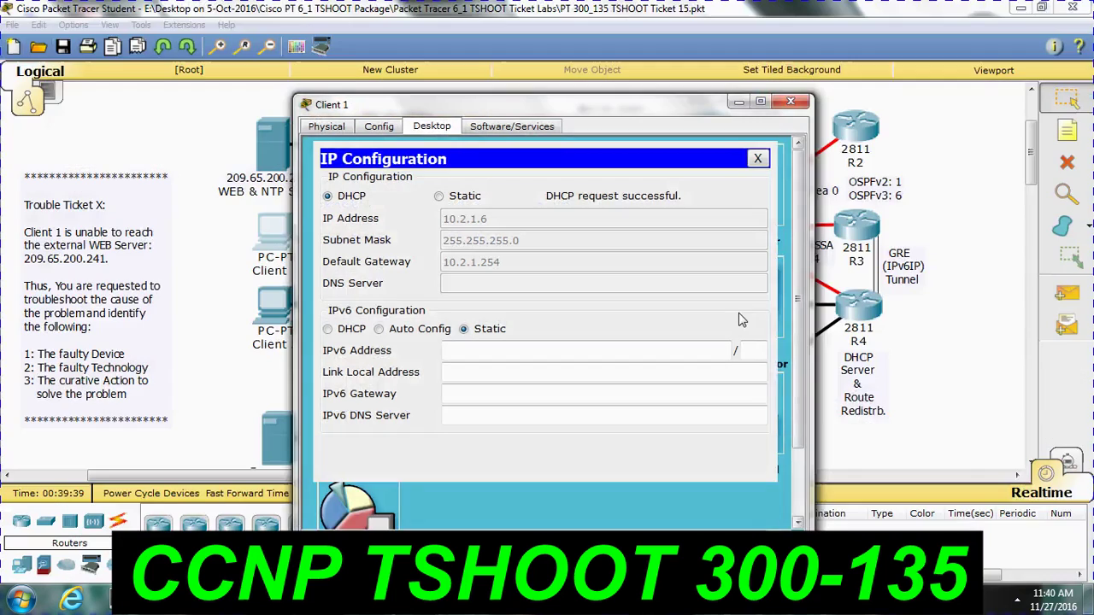
left_click(757, 158)
left_click(791, 103)
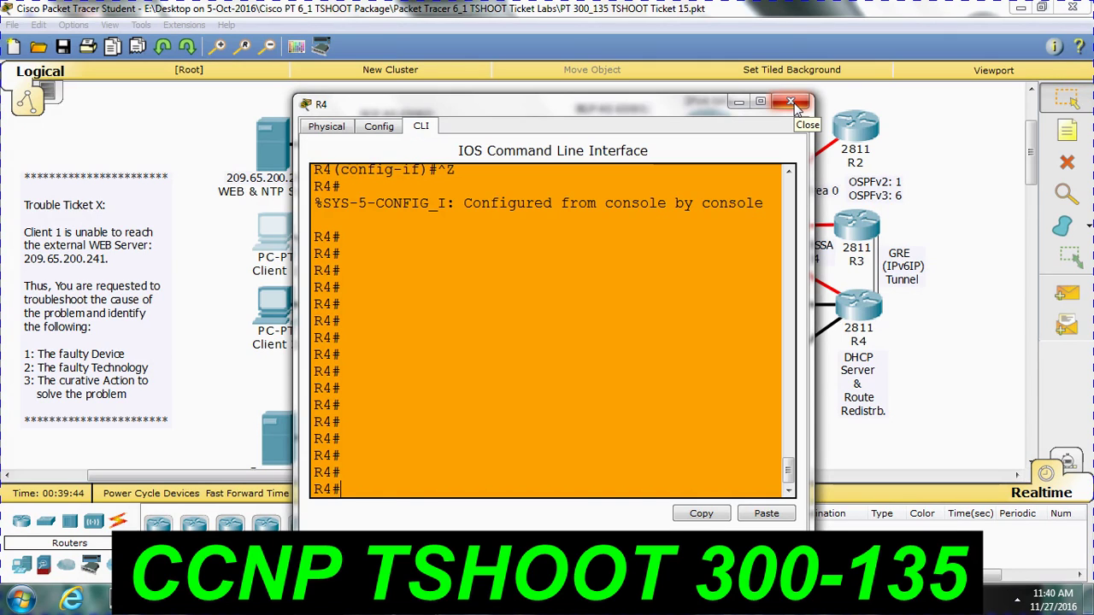
left_click(791, 104)
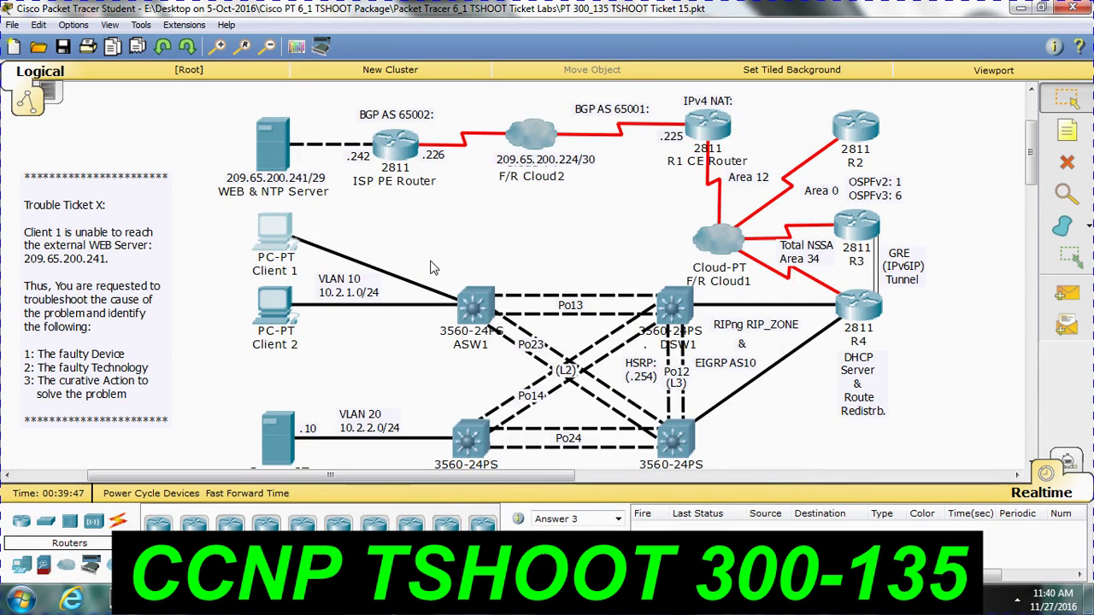
Reopen Client 1's IP Configuration to examine its assigned address and gateway.
left_click(287, 243)
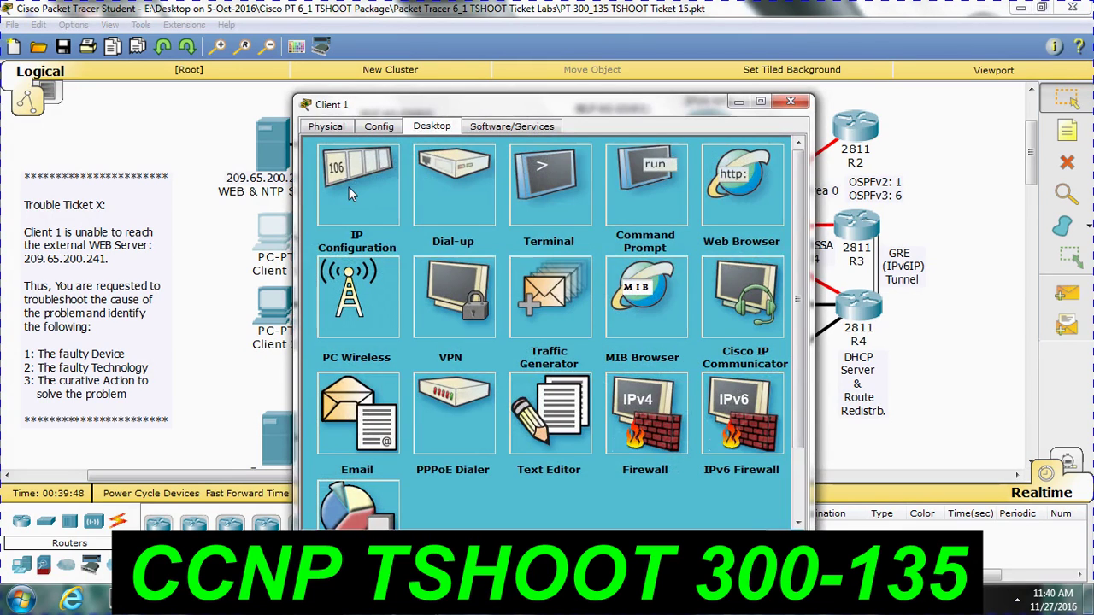
left_click(349, 187)
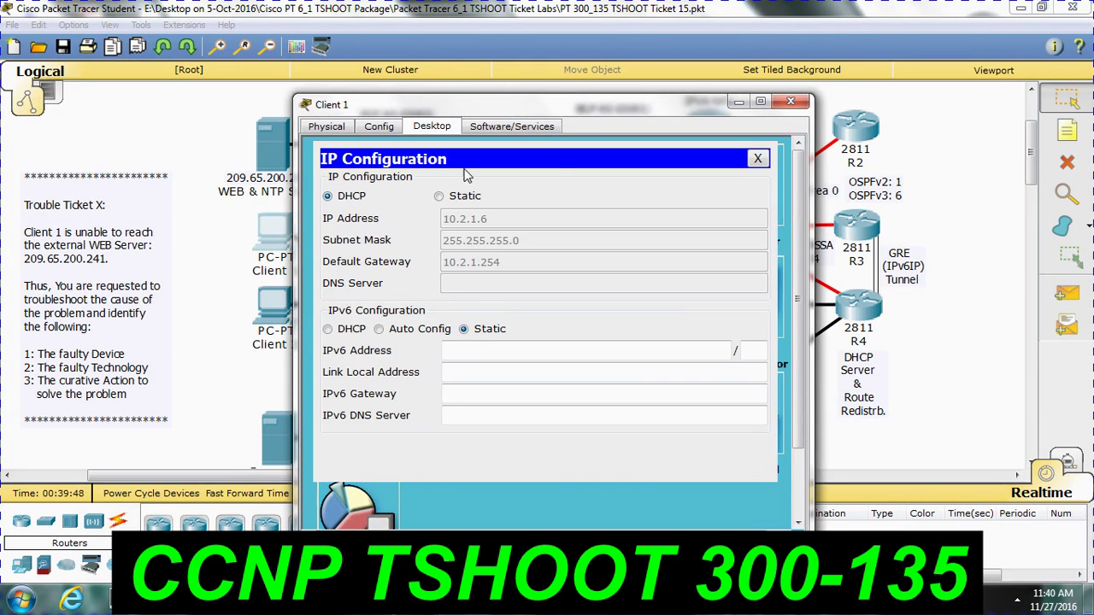
Ping the external web server 209.65.200.241 from Client 1's Command Prompt, and close the Client 1 window.
left_click(757, 159)
left_click(635, 189)
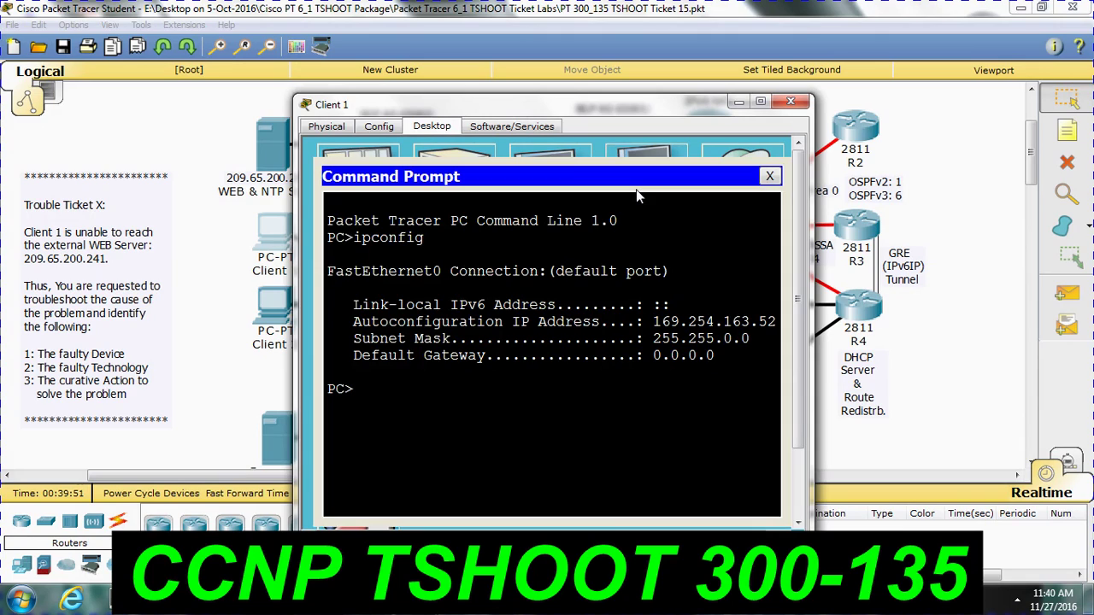
type("ping 209.65.")
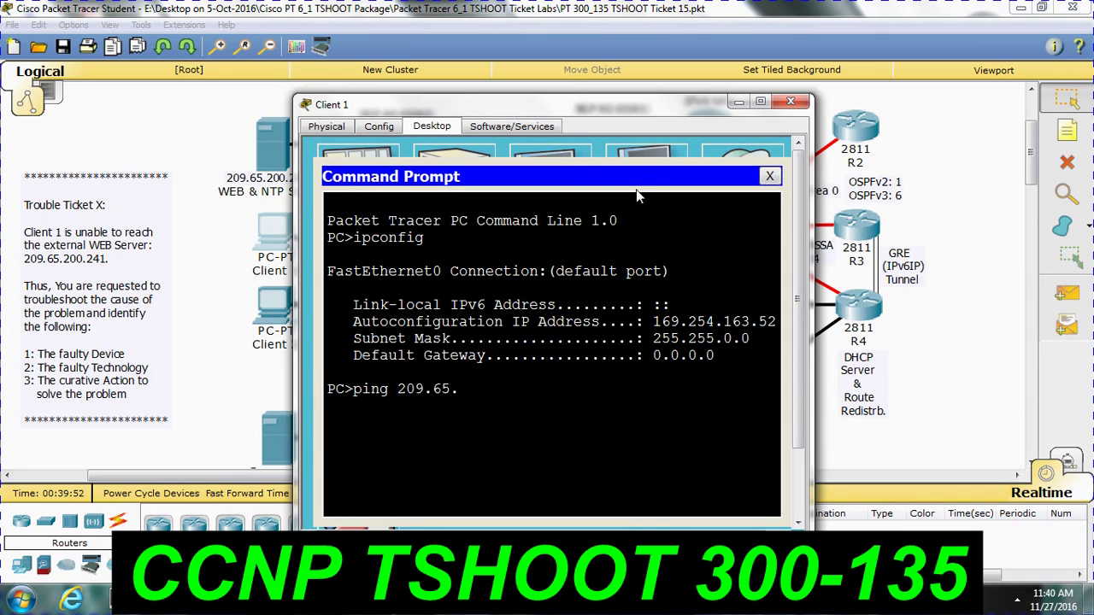
type("200.241")
key("Return")
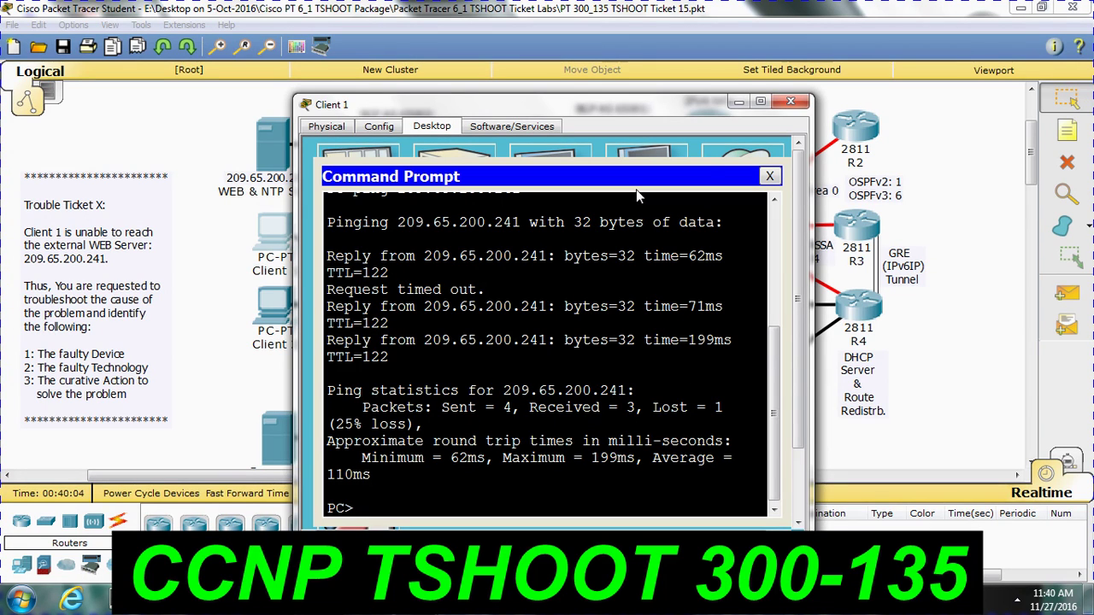
left_click(768, 176)
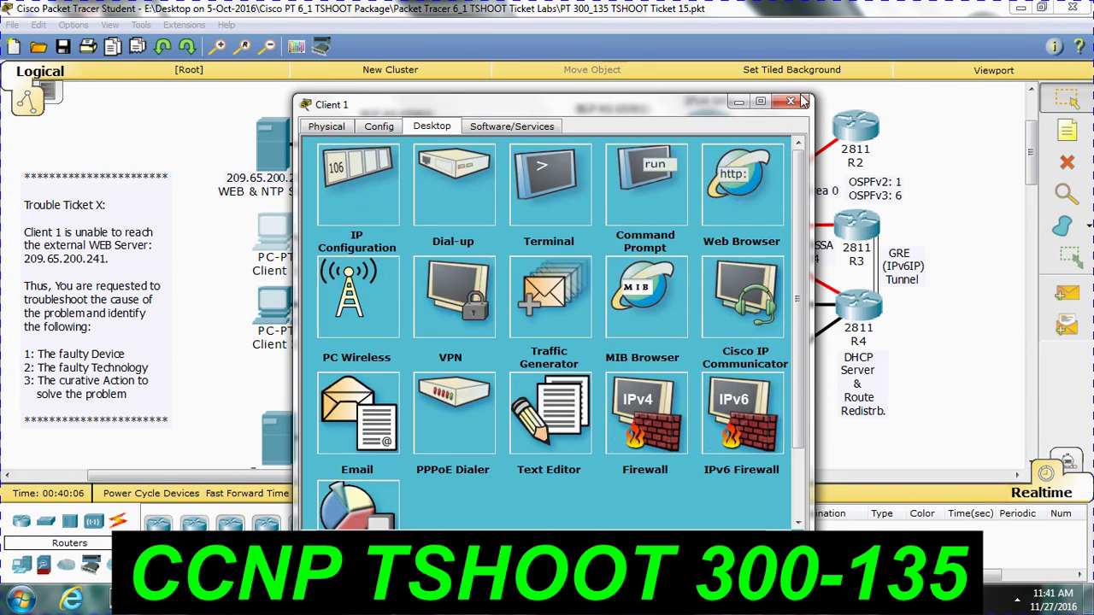
left_click(791, 102)
Open the Answer 1 description of Ticket 15 to check the faulty device, and close it.
mouse_move(418, 601)
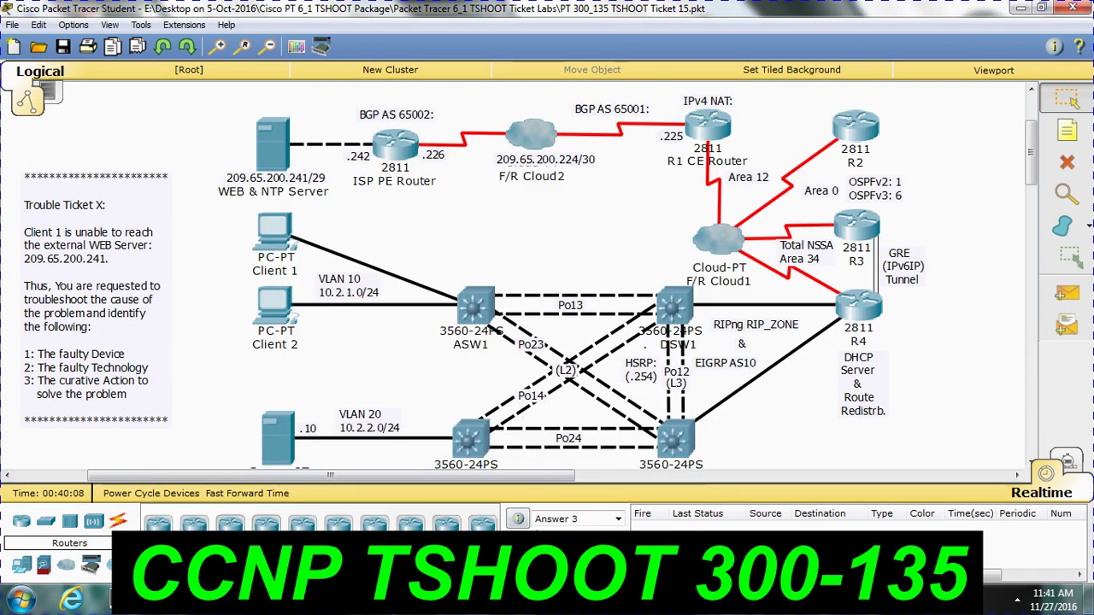
left_click(616, 520)
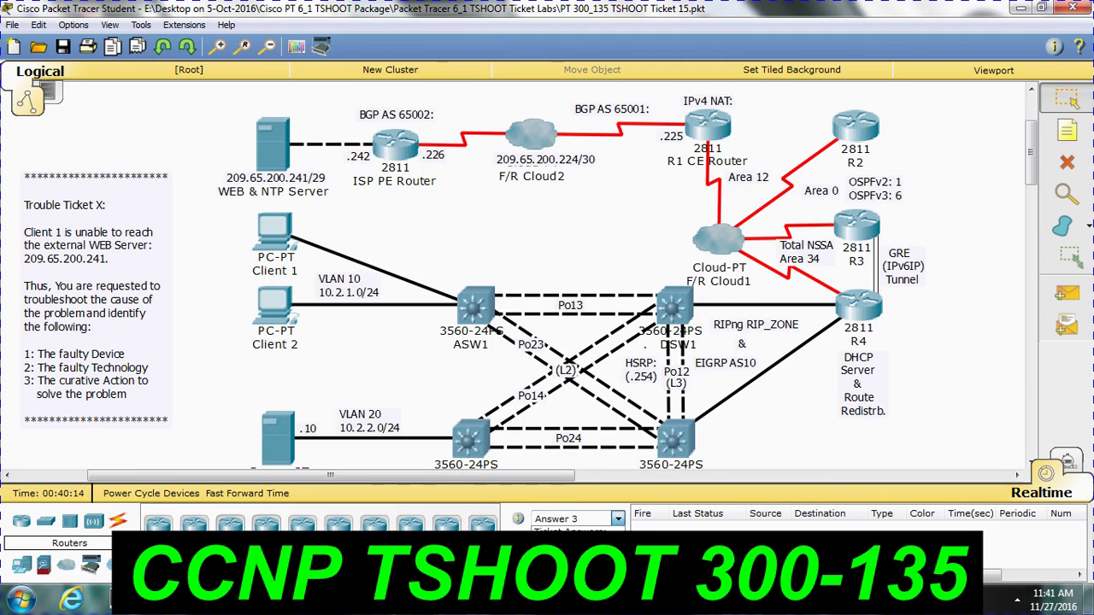
left_click(573, 544)
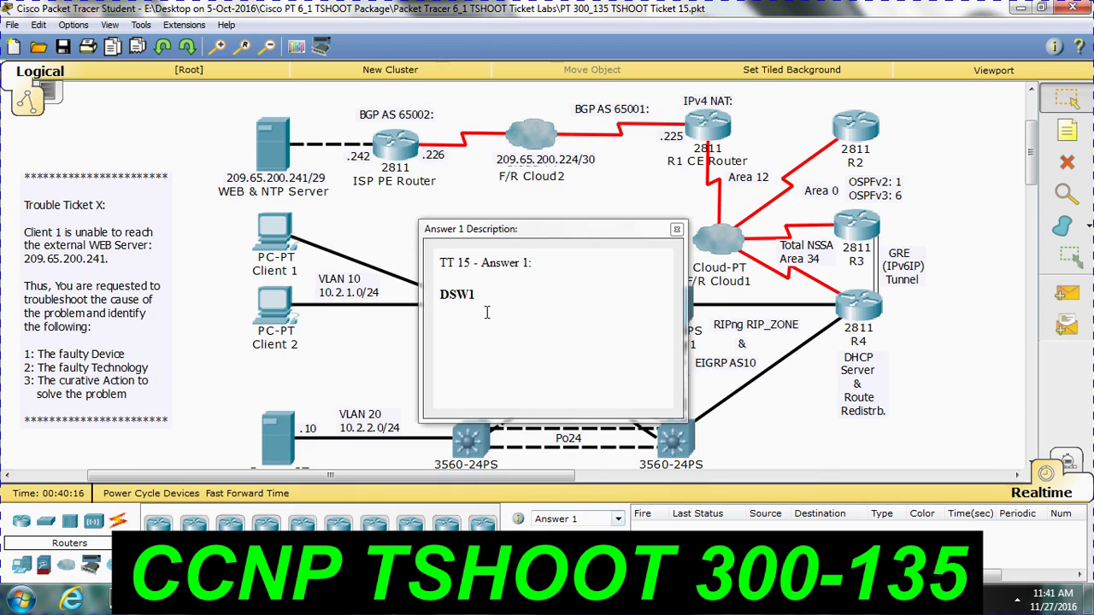
left_click(676, 231)
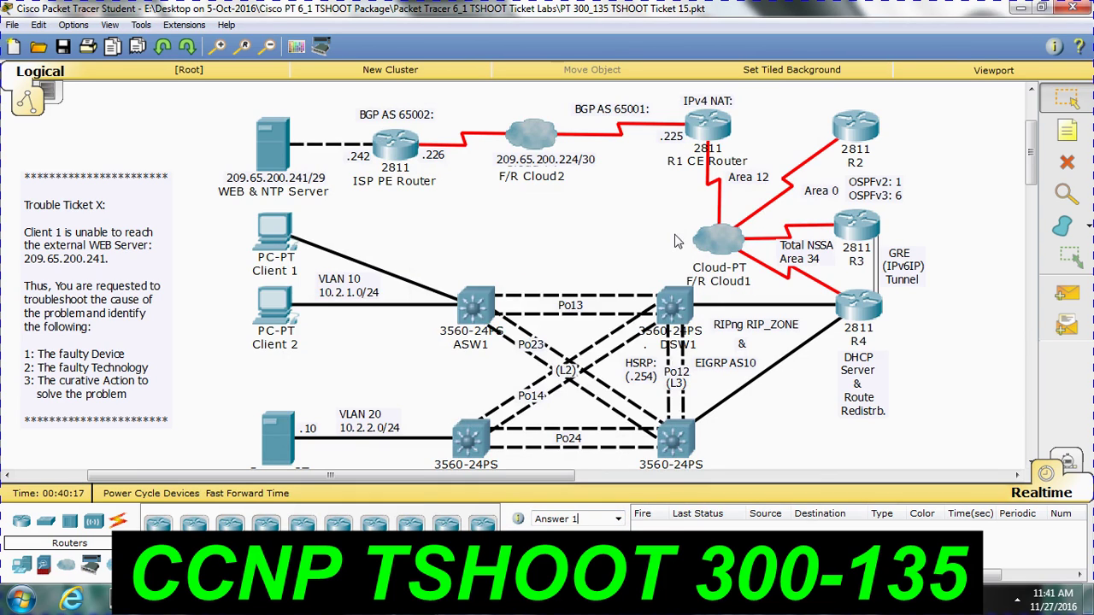
Open the Answer 2 description to review the faulty technology, including its IP helper-address text, and close it.
left_click(615, 521)
left_click(574, 552)
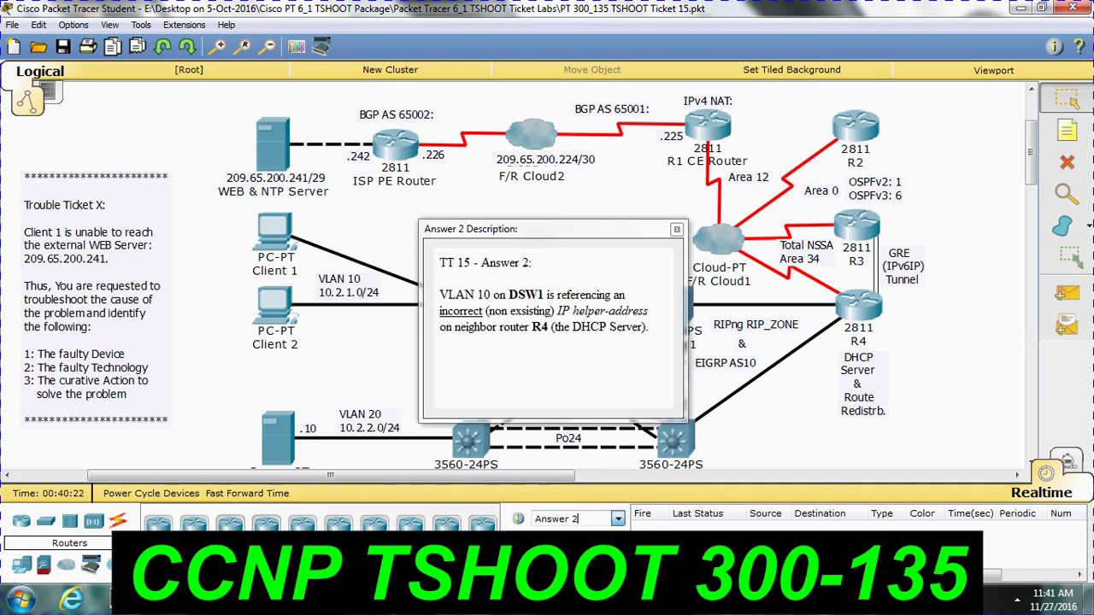
left_click_drag(580, 229, 547, 154)
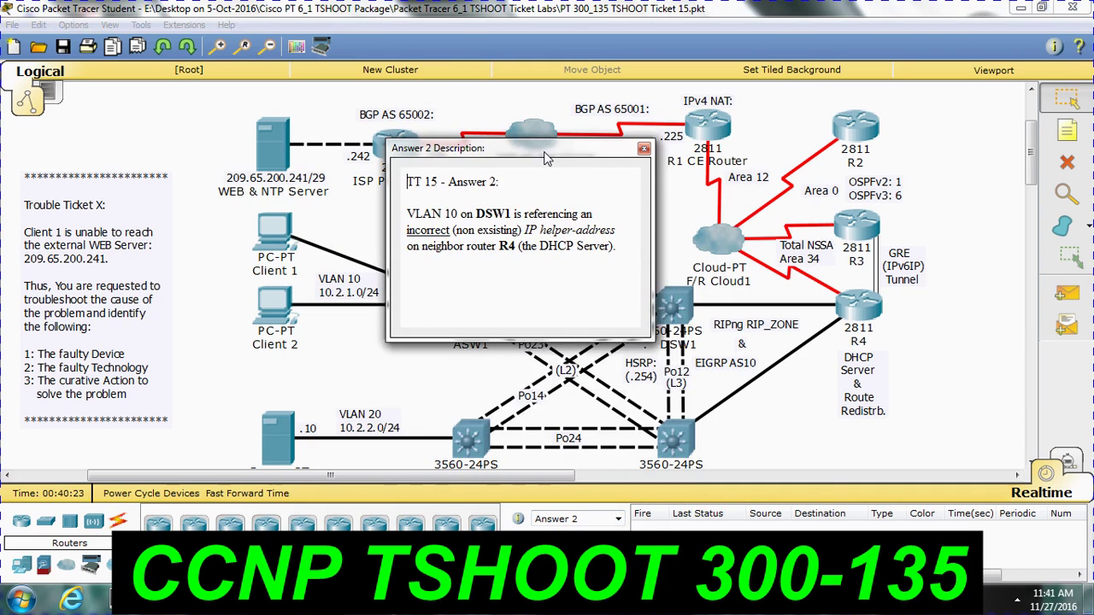
left_click_drag(610, 247, 527, 238)
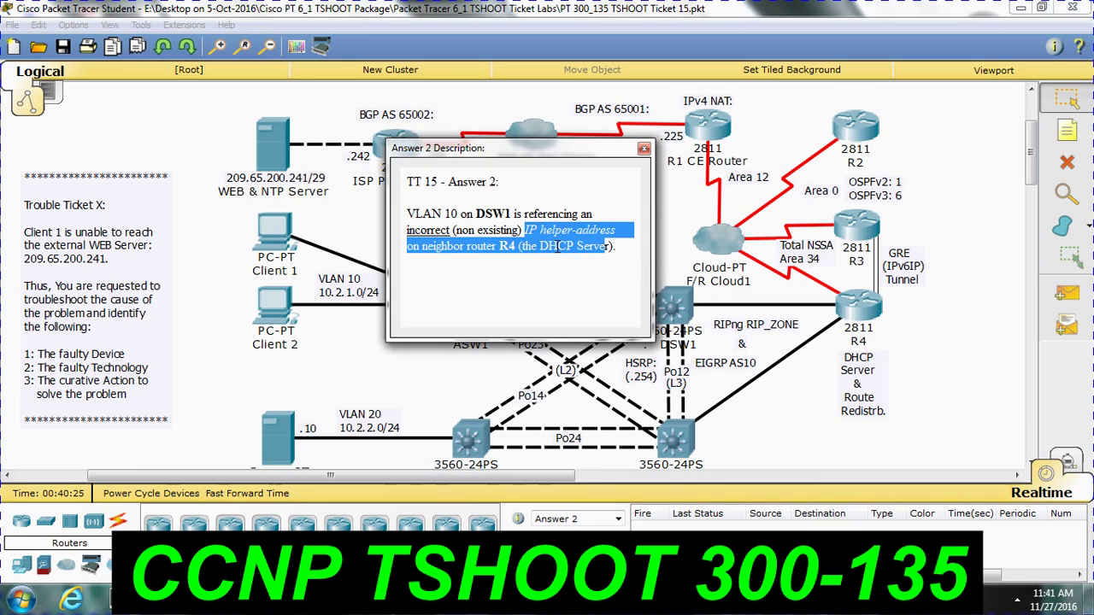
left_click(557, 246)
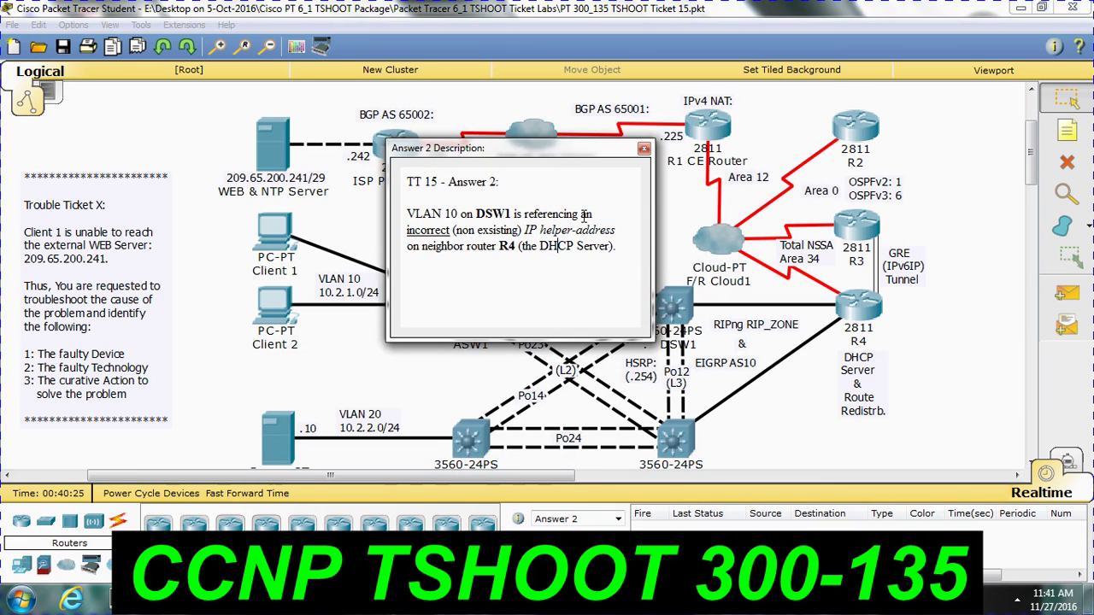
left_click(643, 149)
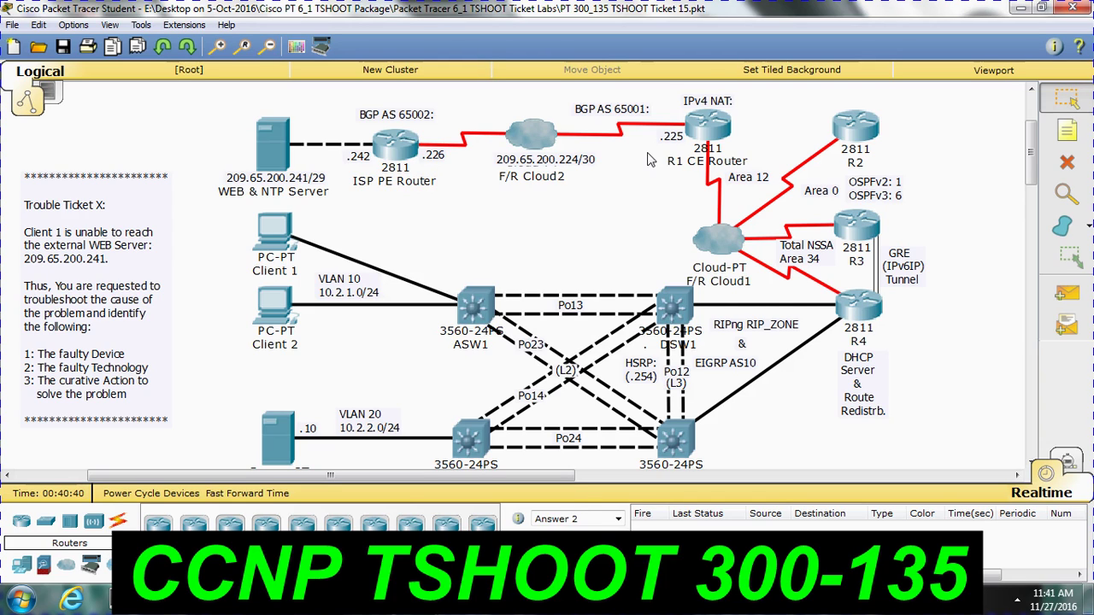
Open the Answer 3 description to review the curative action for the ticket, and close it.
left_click(617, 518)
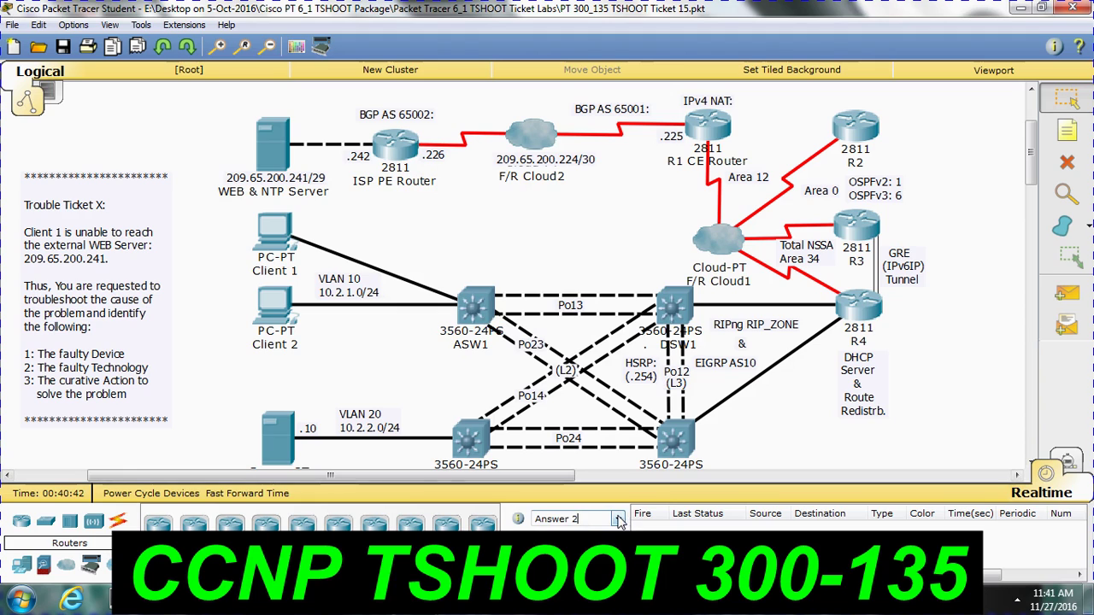
left_click(589, 568)
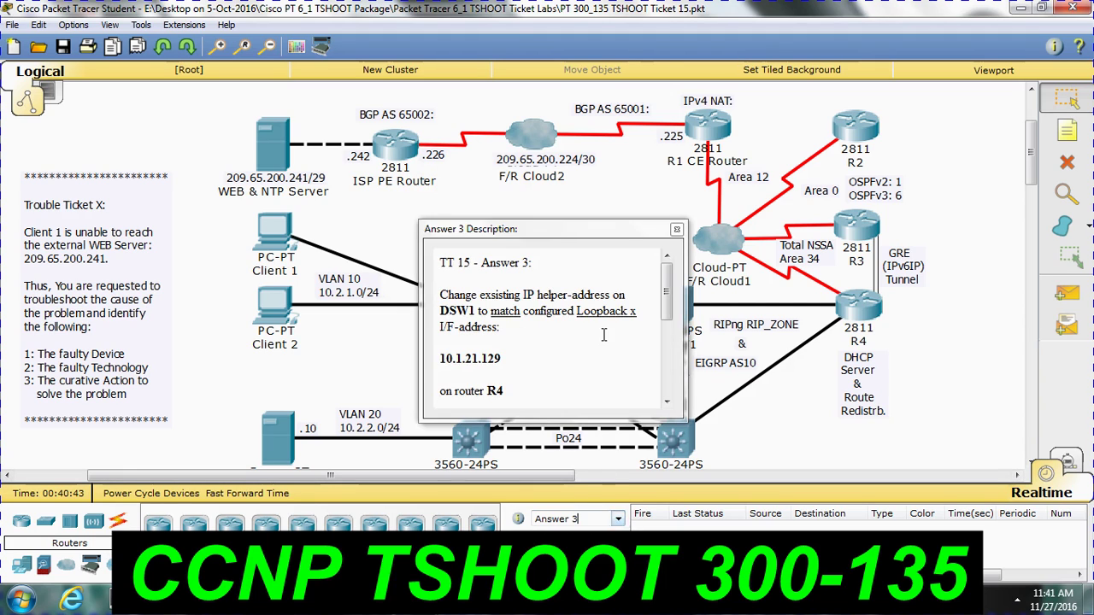
left_click_drag(618, 218, 581, 137)
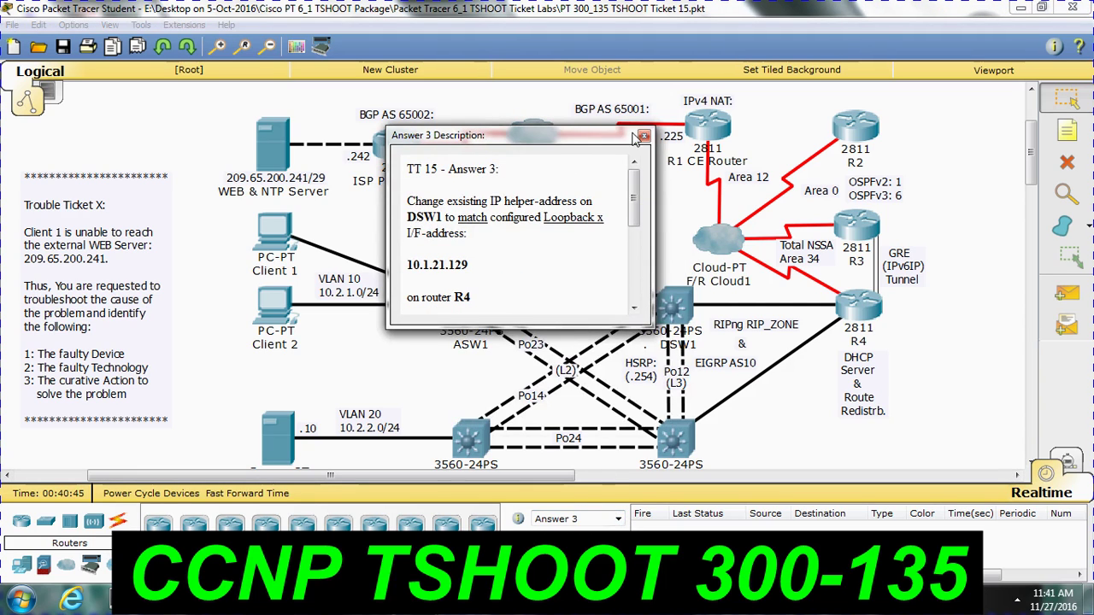
left_click(643, 136)
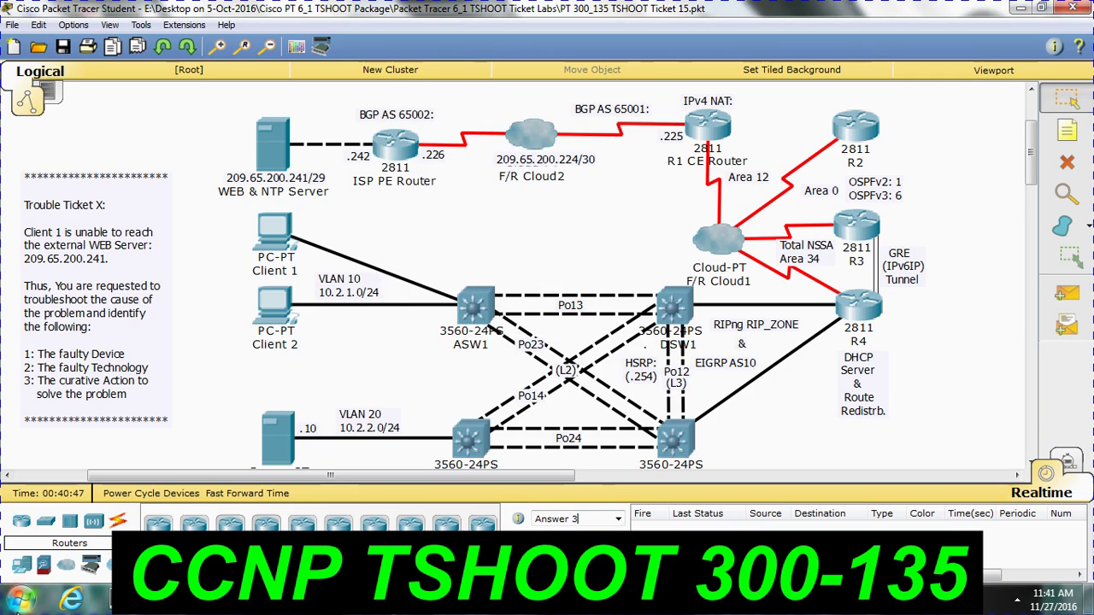